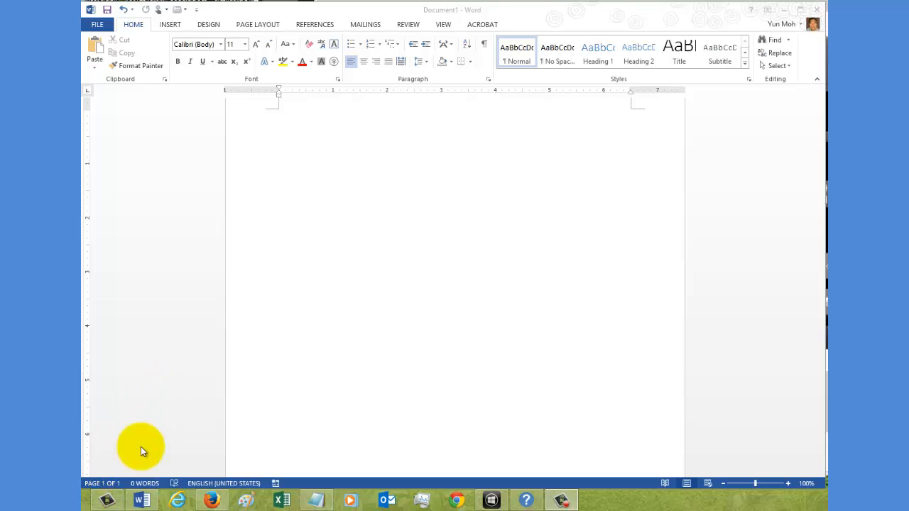
Step: Look over the Windows Start screen and the full list of installed apps, then return to the Word document
mouse_move(89, 509)
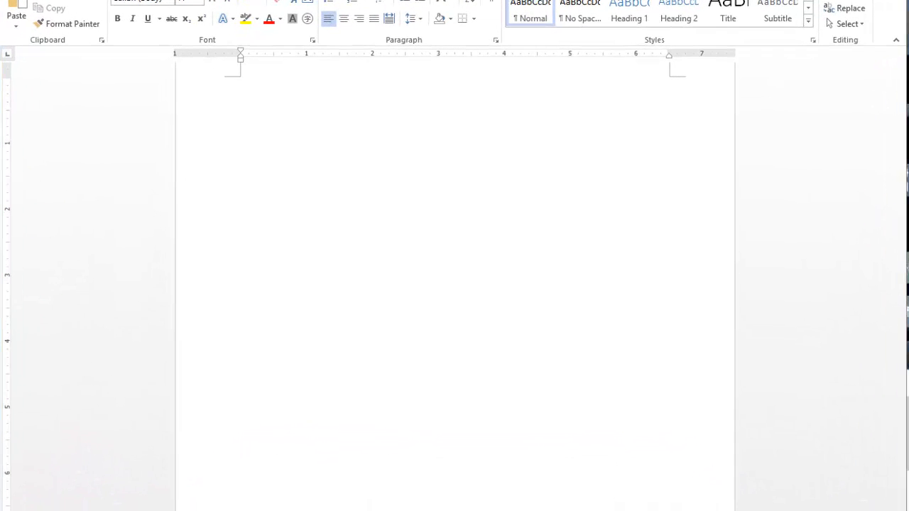
key(super)
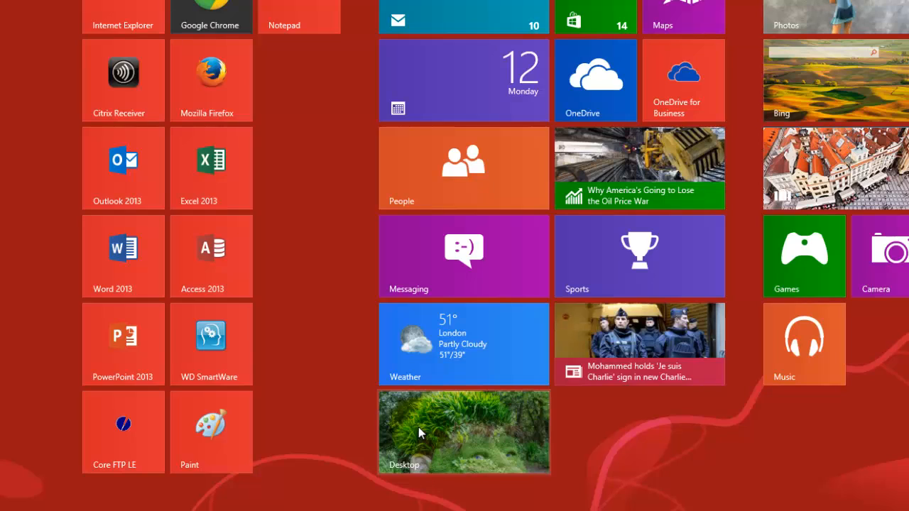
key(ctrl+Tab)
text(o)
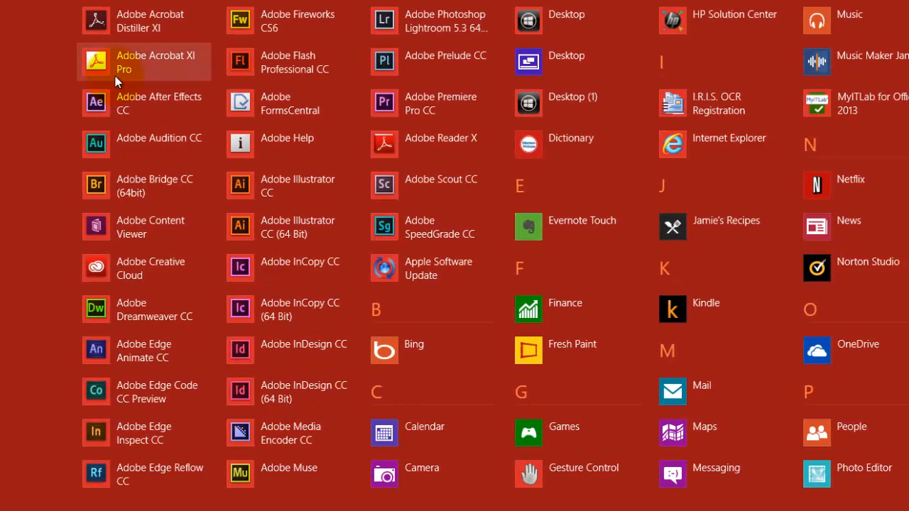
key(super)
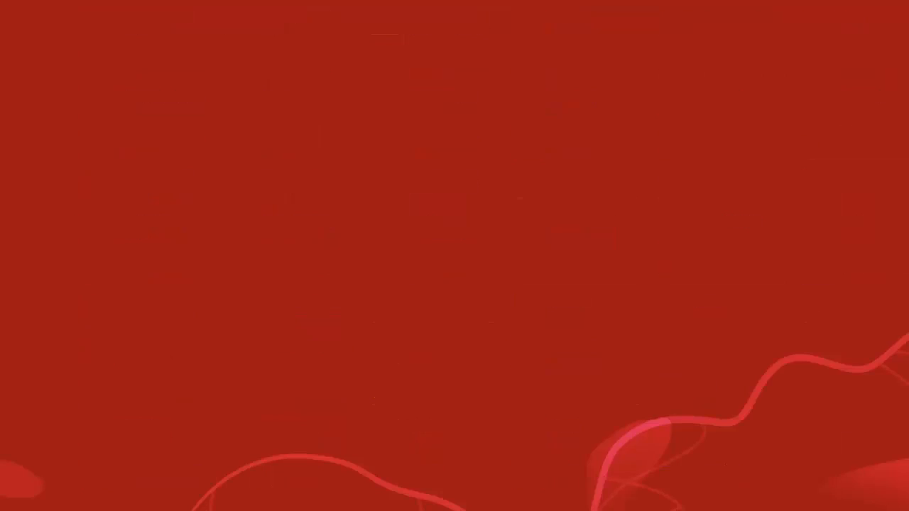
click(13, 510)
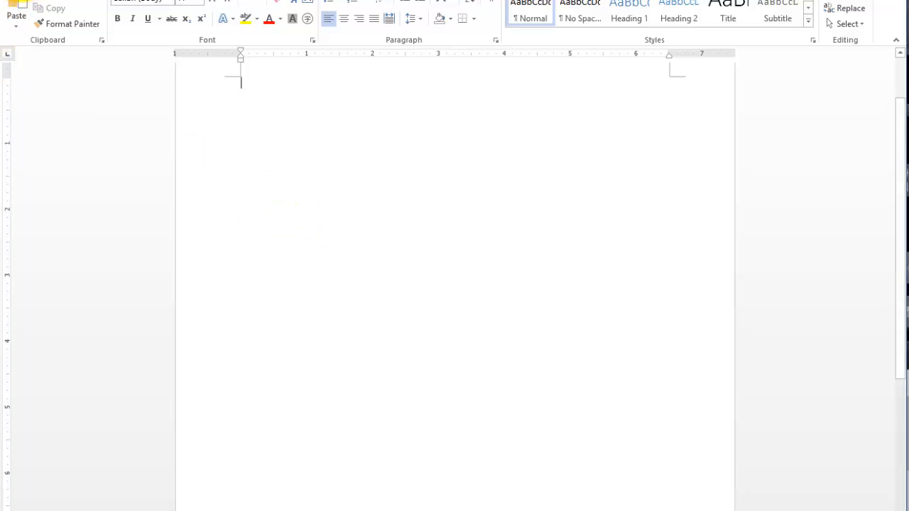
Step: View the document's information page and the templates for new documents, and return to the blank document
click(17, 1)
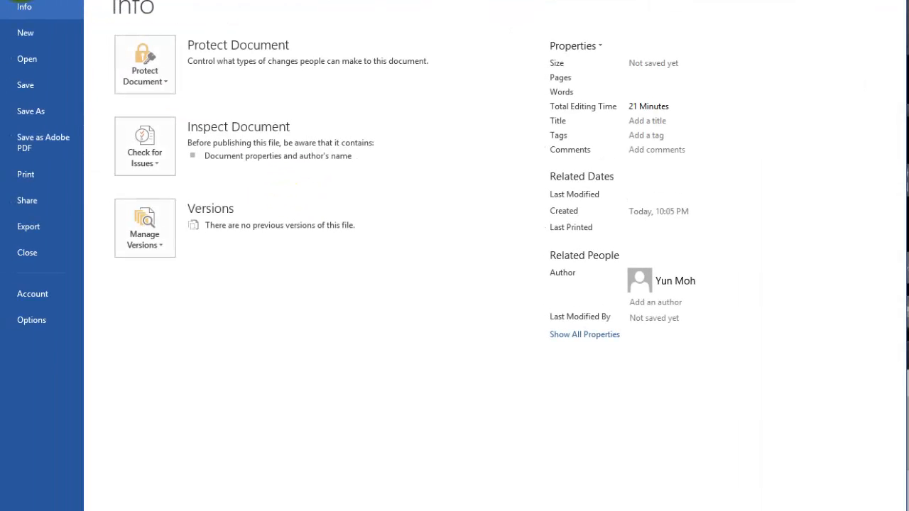
click(25, 34)
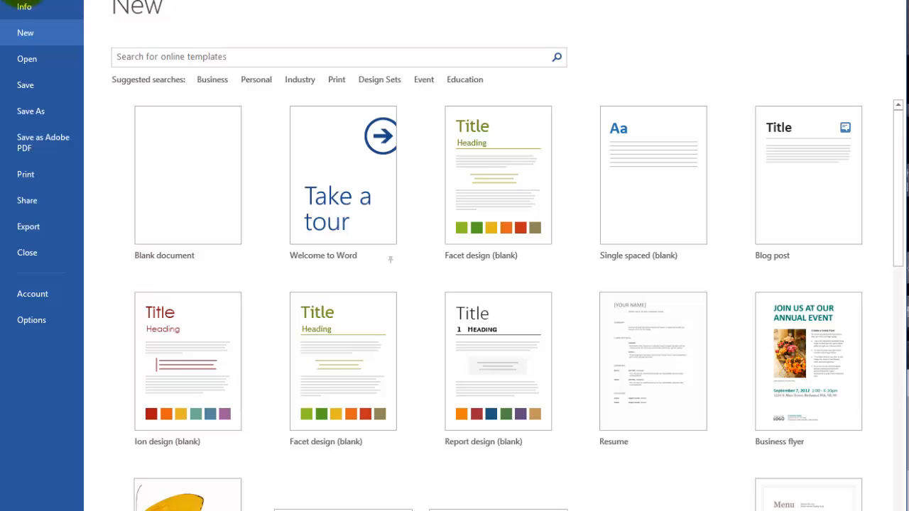
click(24, 1)
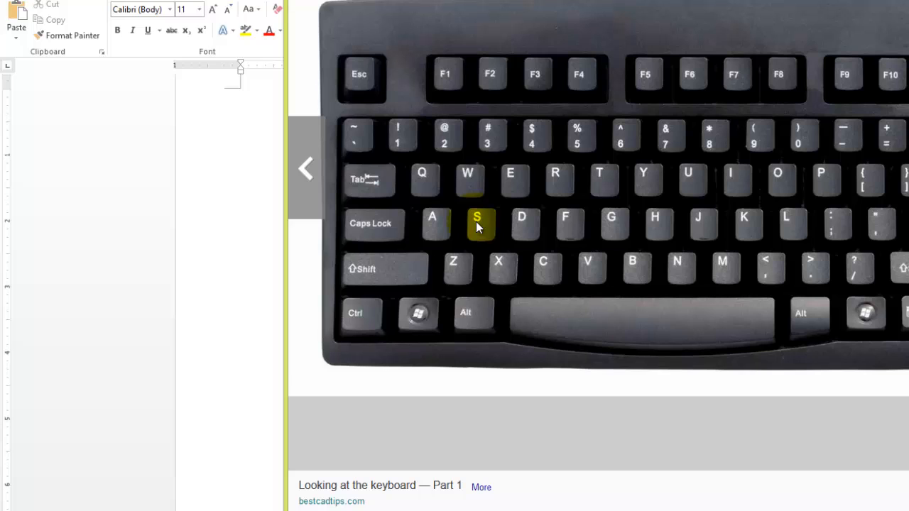
Step: Add the New command to the Quick Access Toolbar
click(98, 167)
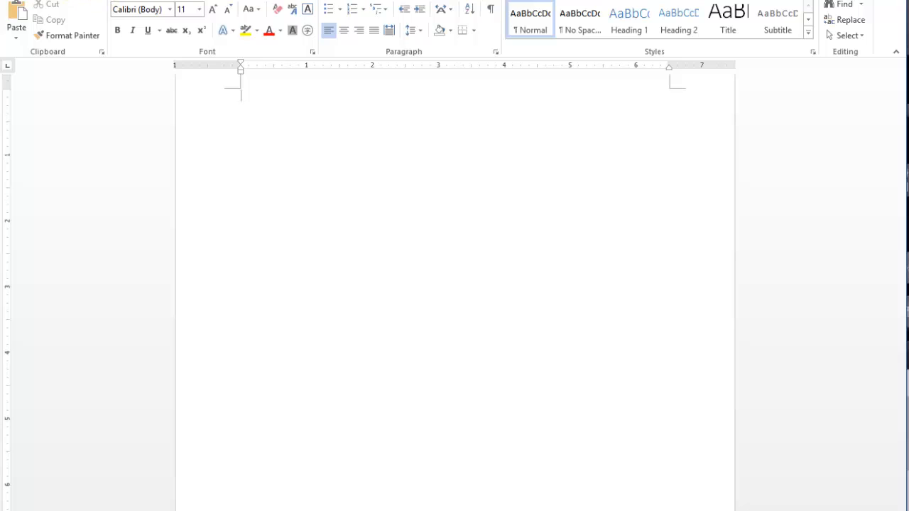
click(142, 0)
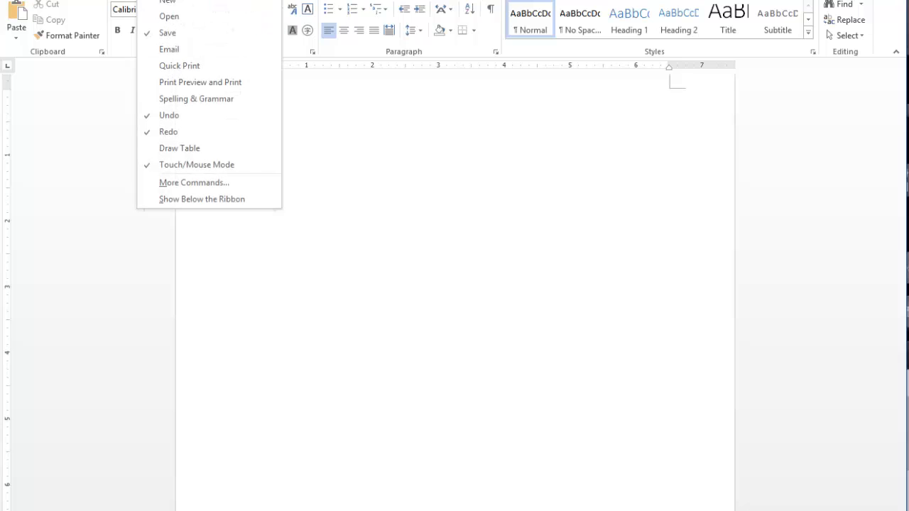
click(142, 0)
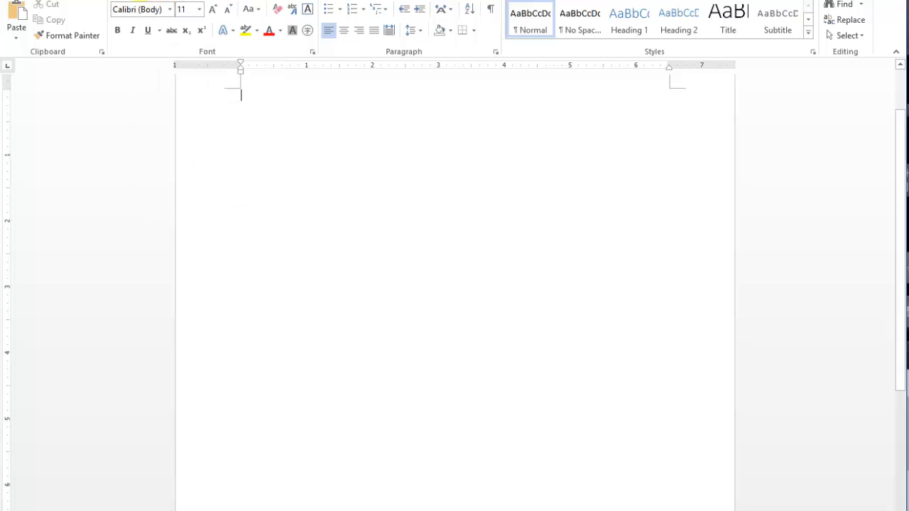
click(142, 0)
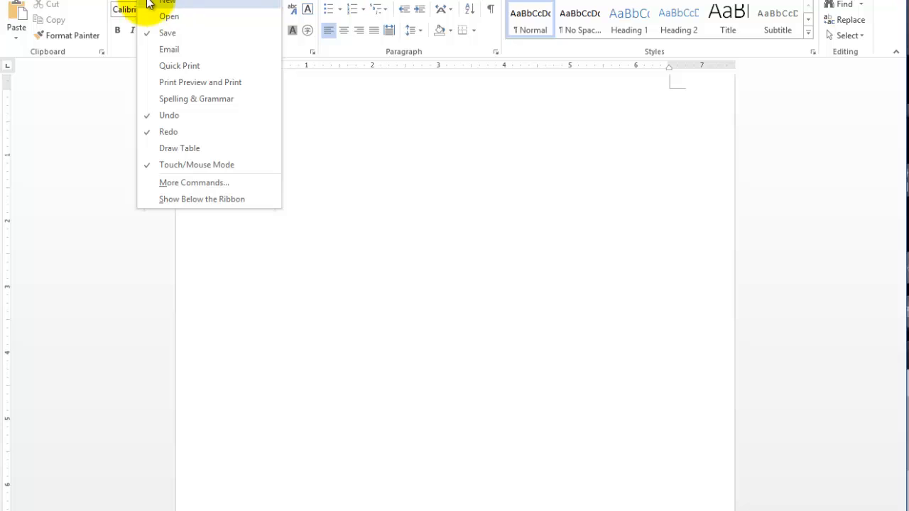
click(169, 2)
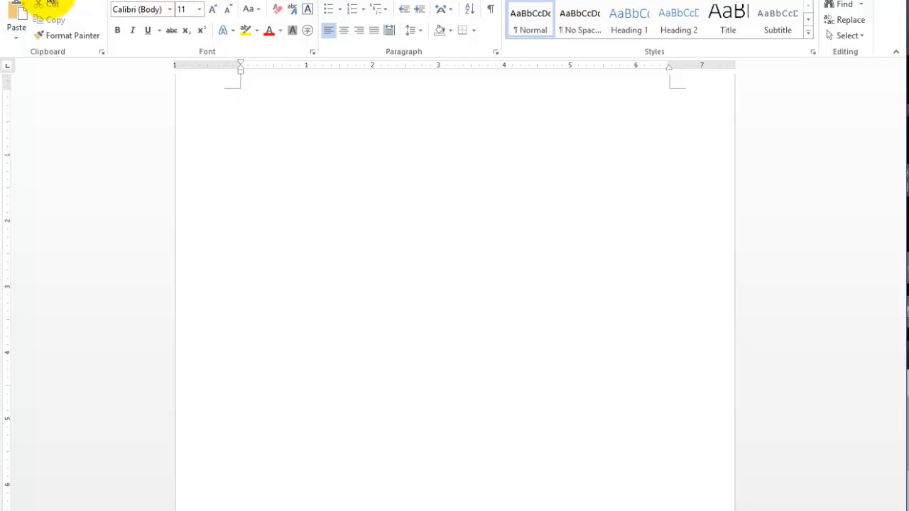
Step: Browse the ribbon's Design, Page Layout and References commands, and return to the Home commands
click(28, 2)
click(10, 1)
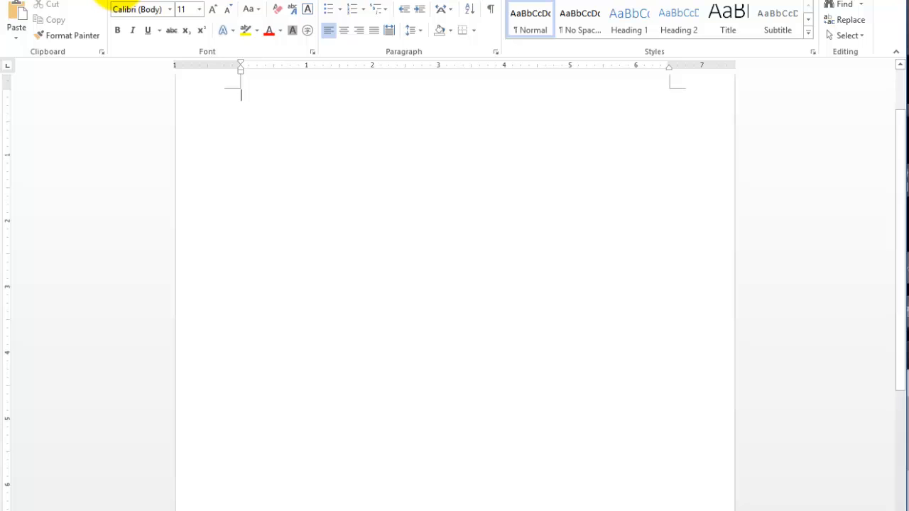
click(146, 2)
click(169, 1)
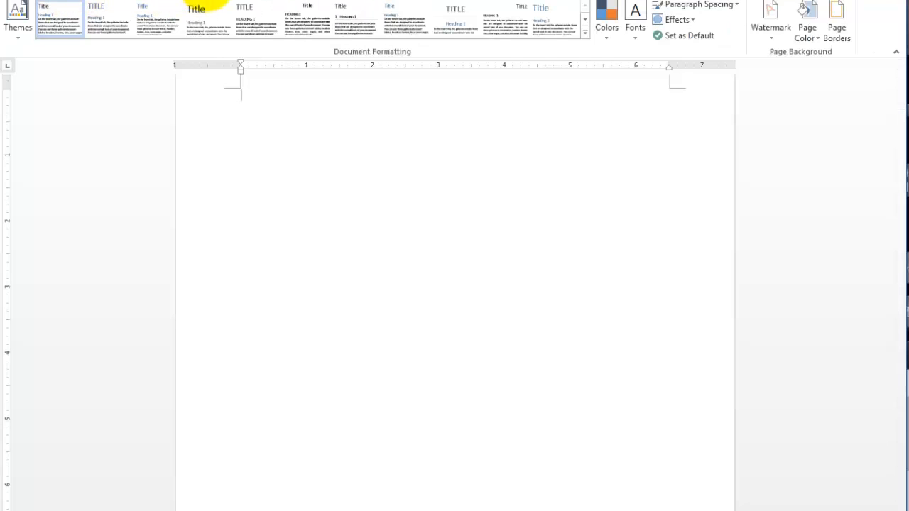
click(264, 1)
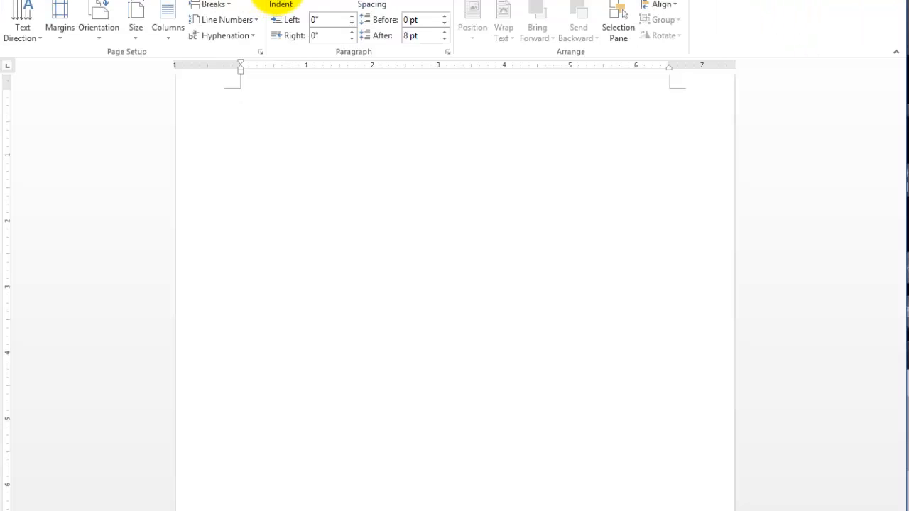
click(288, 2)
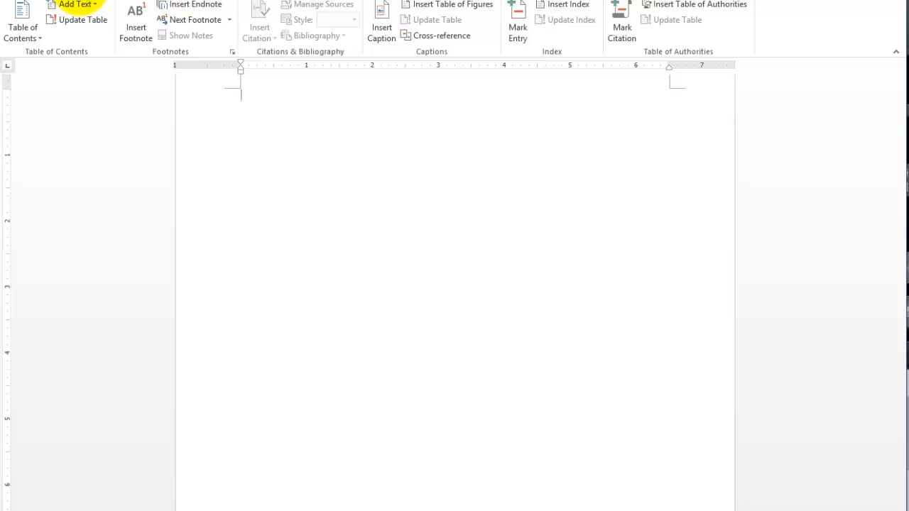
click(69, 2)
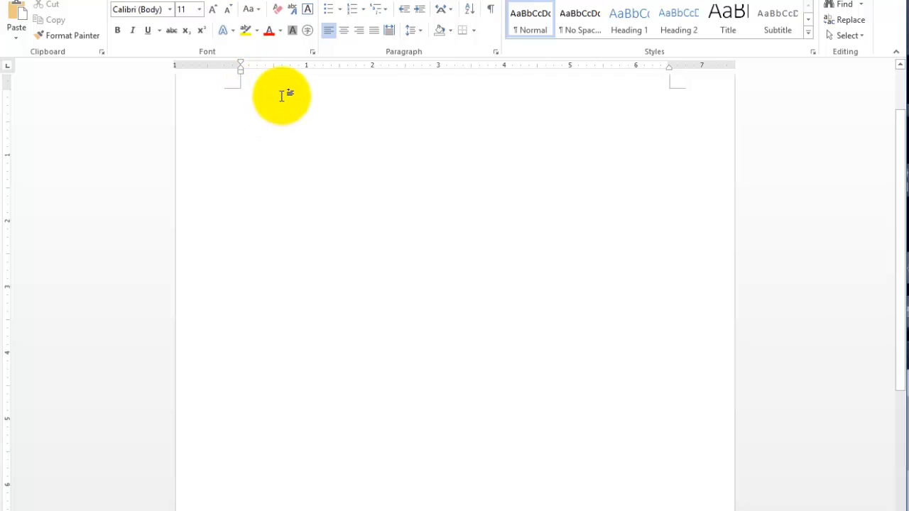
Step: Enter the word "Ribbon" on the first line of the blank page and make it bold
text(Ribbon)
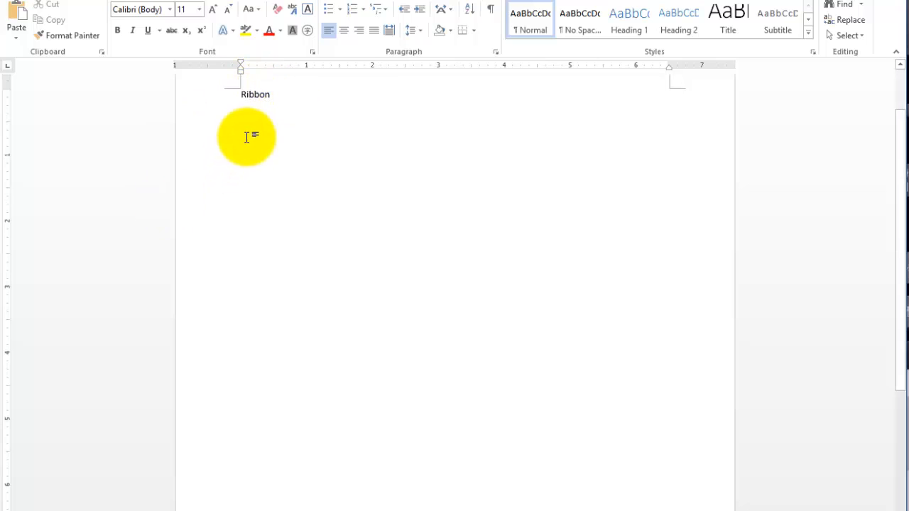
drag(281, 98, 197, 93)
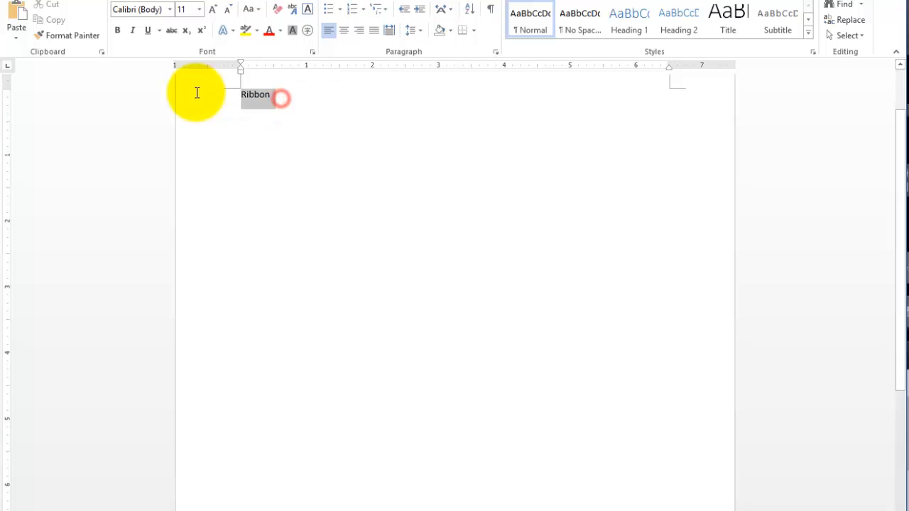
click(118, 31)
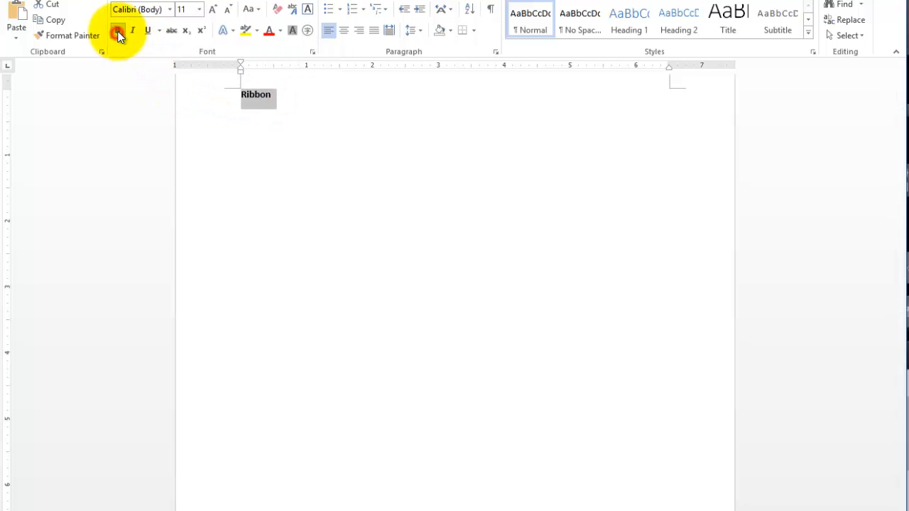
Step: Enlarge the word "Ribbon" to font size 26 and deselect it
click(213, 11)
click(212, 10)
click(213, 11)
click(212, 10)
click(212, 10)
click(212, 11)
click(213, 11)
click(212, 10)
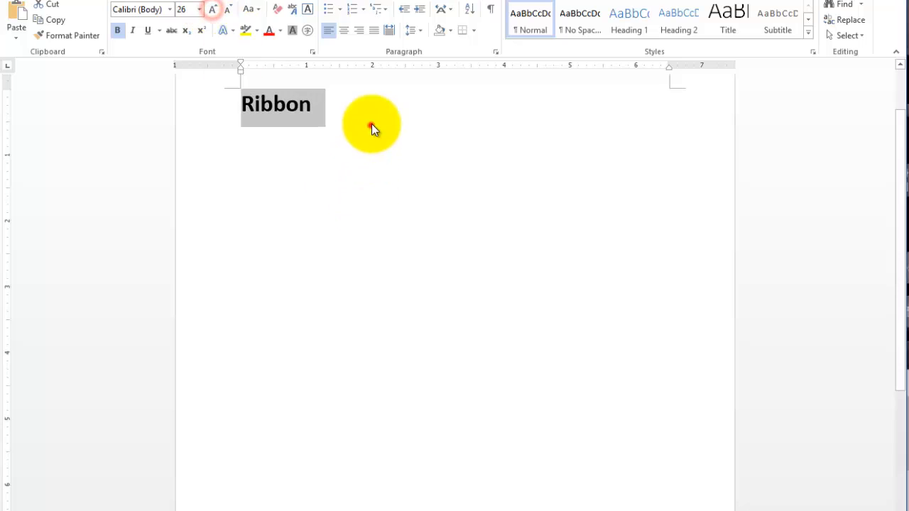
click(371, 125)
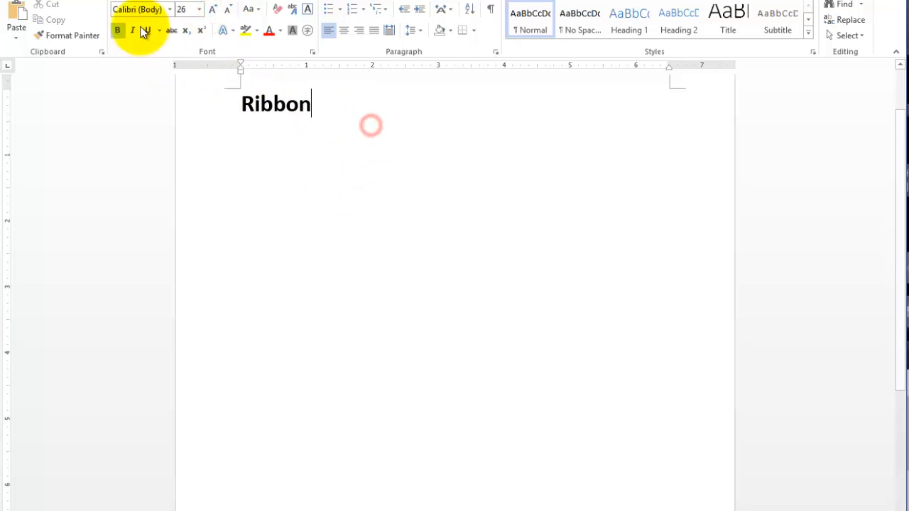
Step: Insert "Tab - " in front of the word "Ribbon"
click(242, 105)
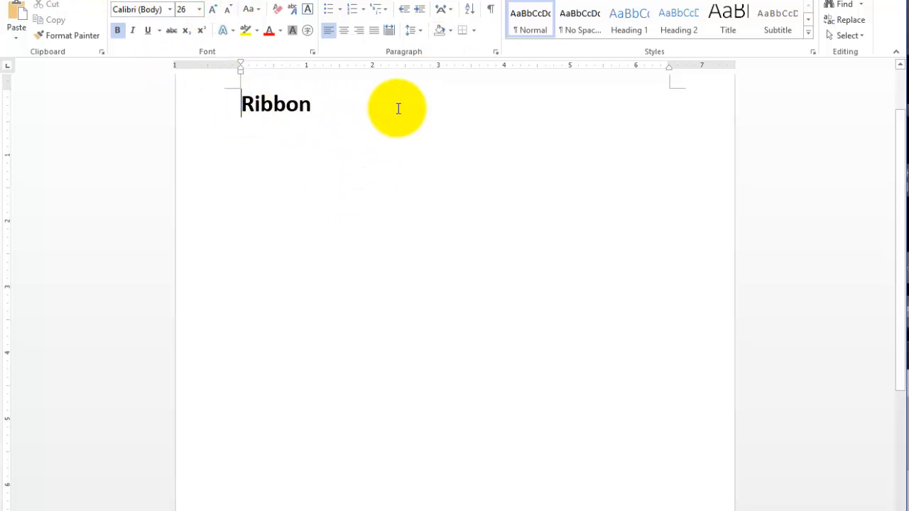
text(Tab )
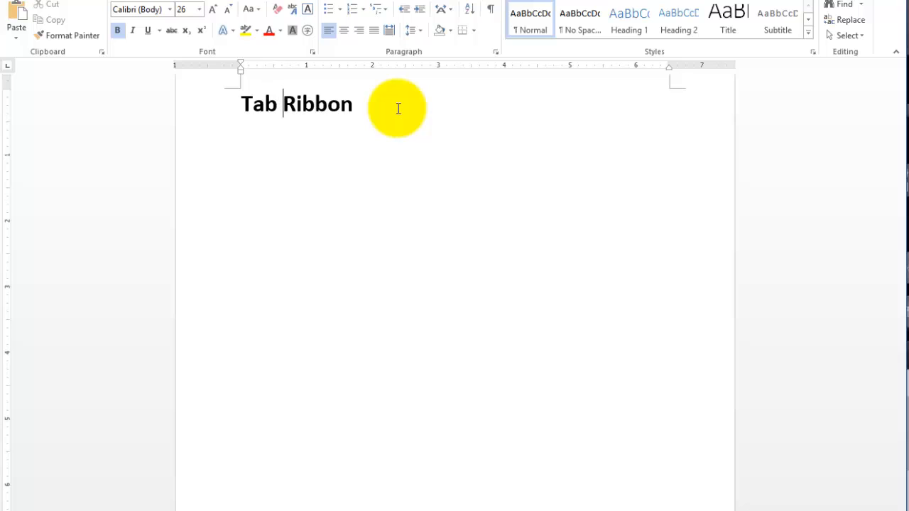
text(-)
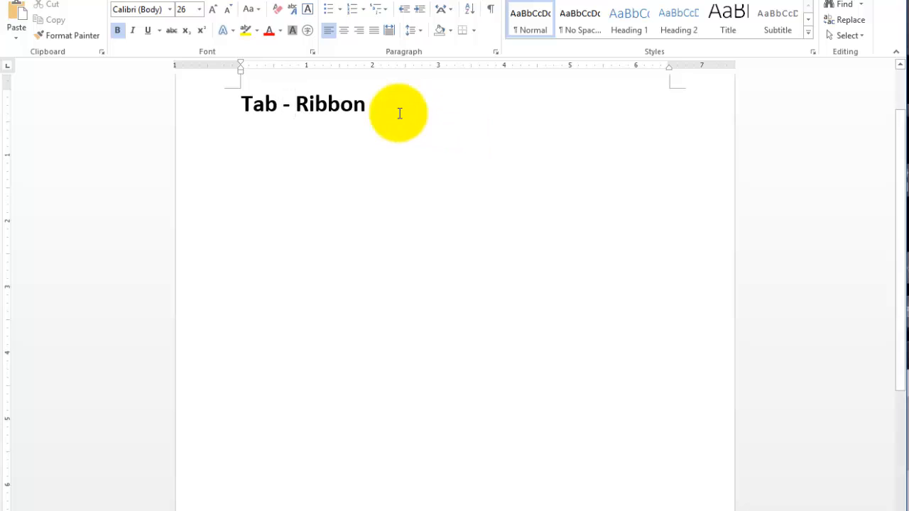
Step: Append " - Too Group" after "Ribbon" on the same line
click(387, 104)
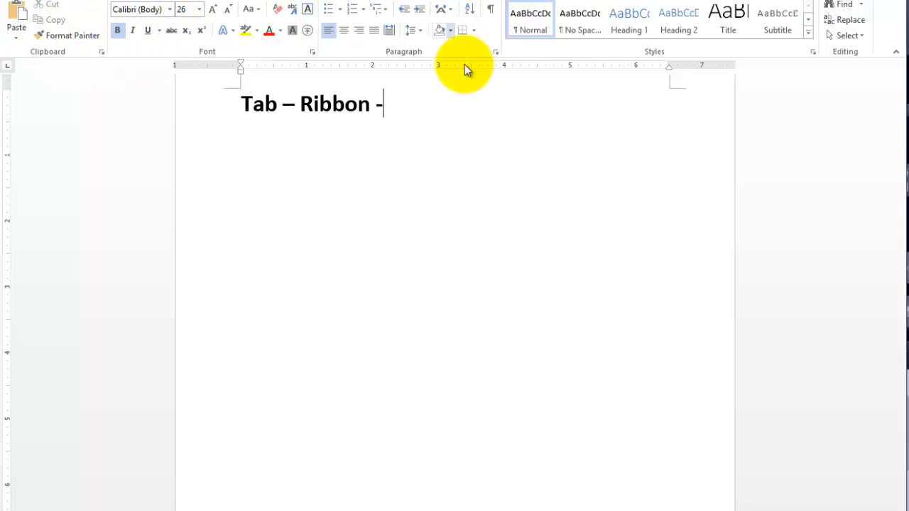
text(Too )
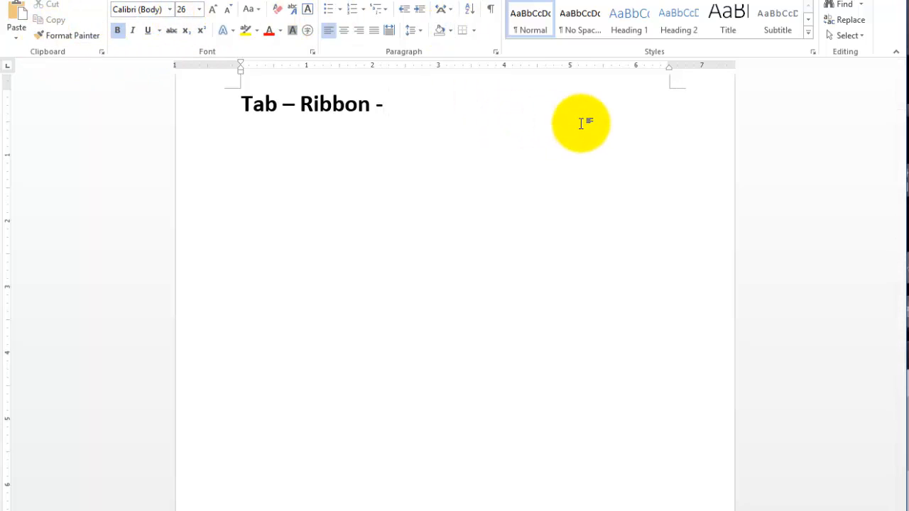
text(Group)
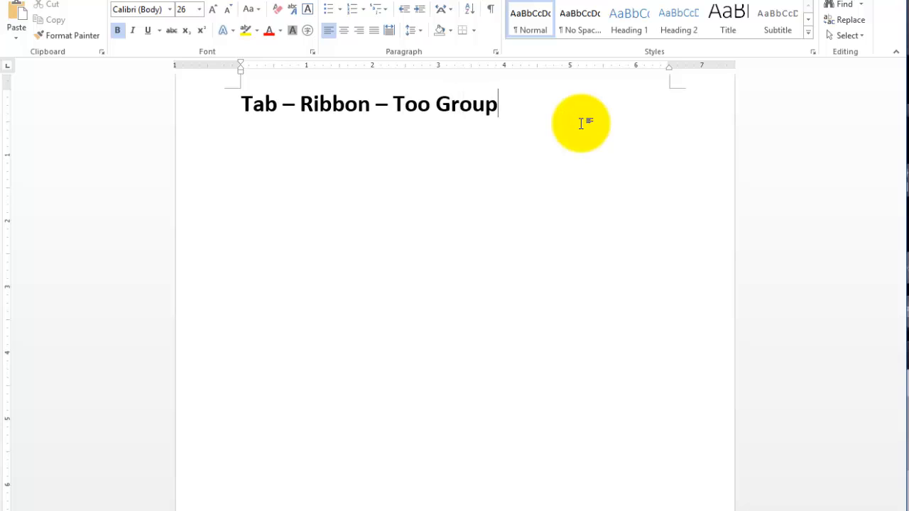
text(  -)
key(BackSpace)
key(BackSpace)
text(-)
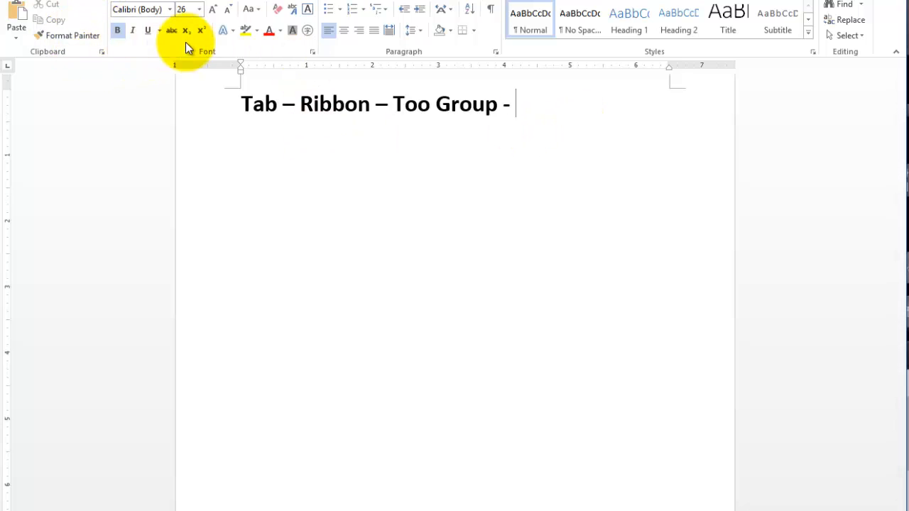
click(415, 50)
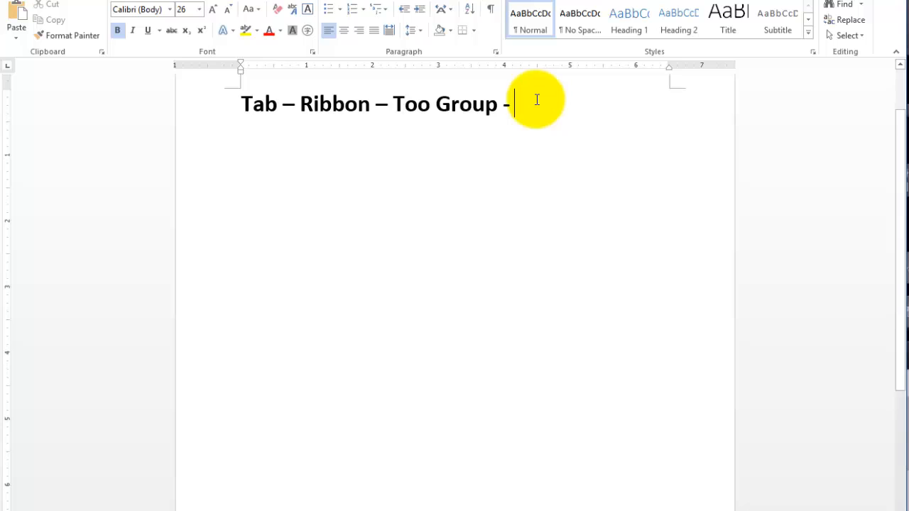
key(BackSpace)
key(BackSpace)
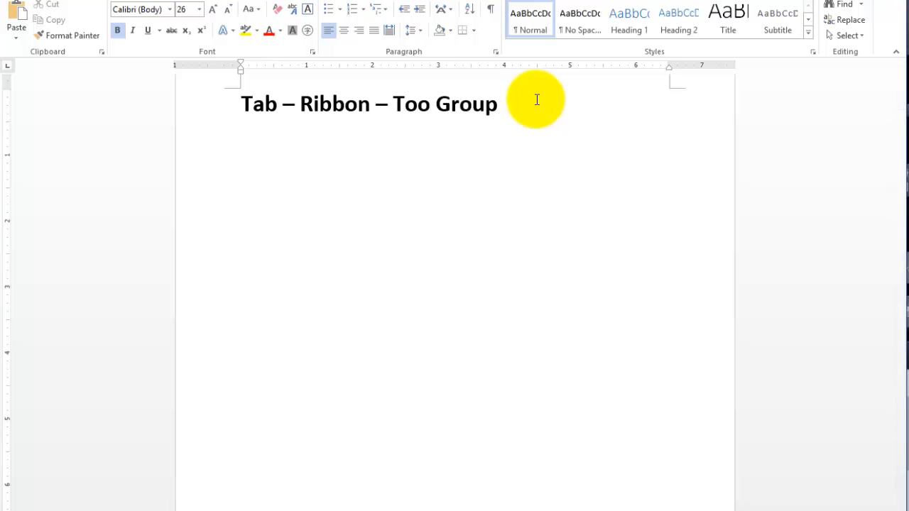
Step: Append the example "e.g. Paragraph group." to the end of the line
text(e.g)
text(. P)
text(arag)
key(BackSpace)
text(agraph gr)
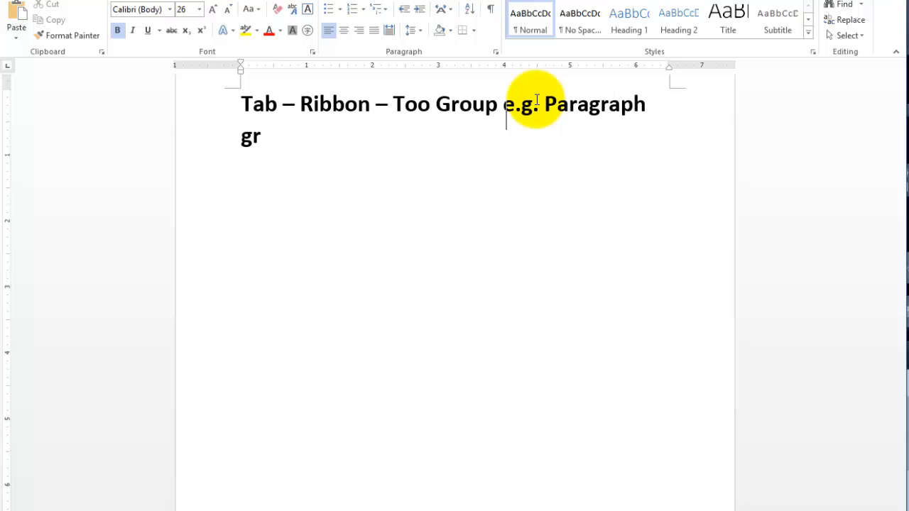
text(oup.)
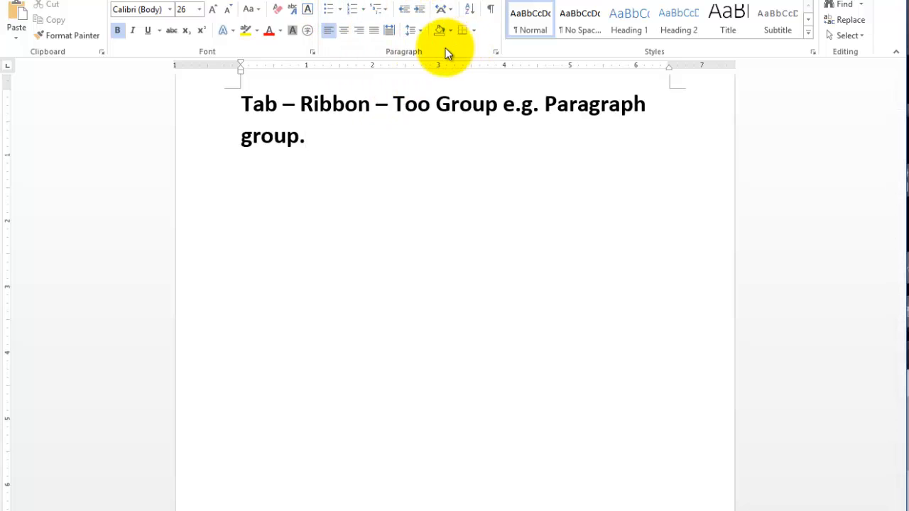
Step: Try bullets and numbering on the text line, switching each off again
click(329, 10)
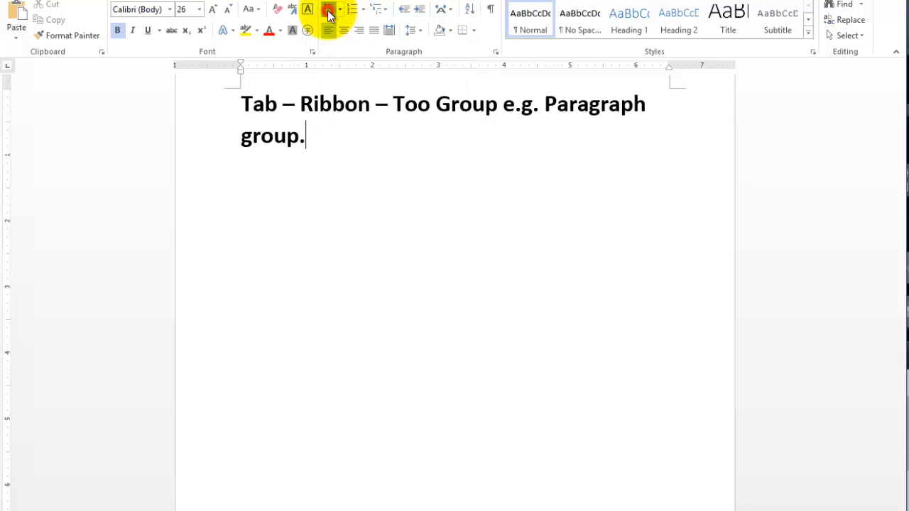
click(329, 10)
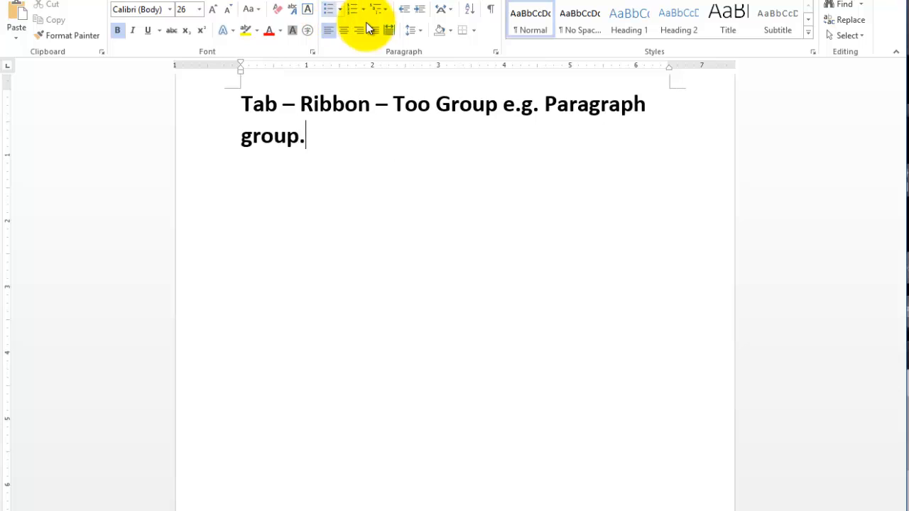
click(355, 11)
click(355, 13)
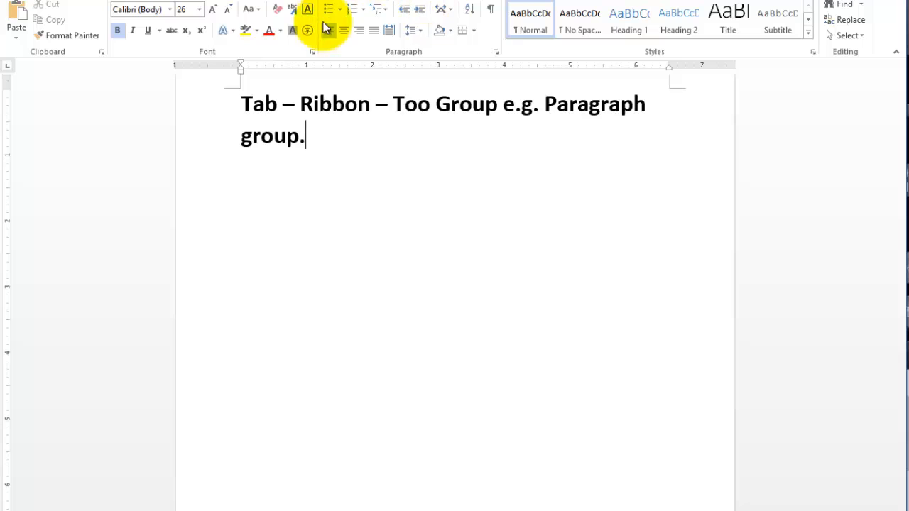
Step: Open the Paragraph settings, move the dialog aside and examine the alignment choices under Indents and Spacing
click(496, 52)
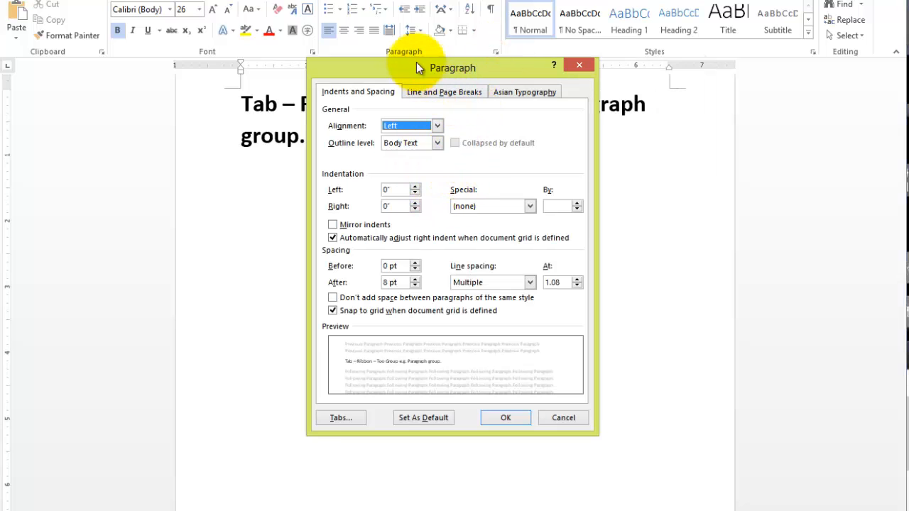
drag(415, 63, 528, 19)
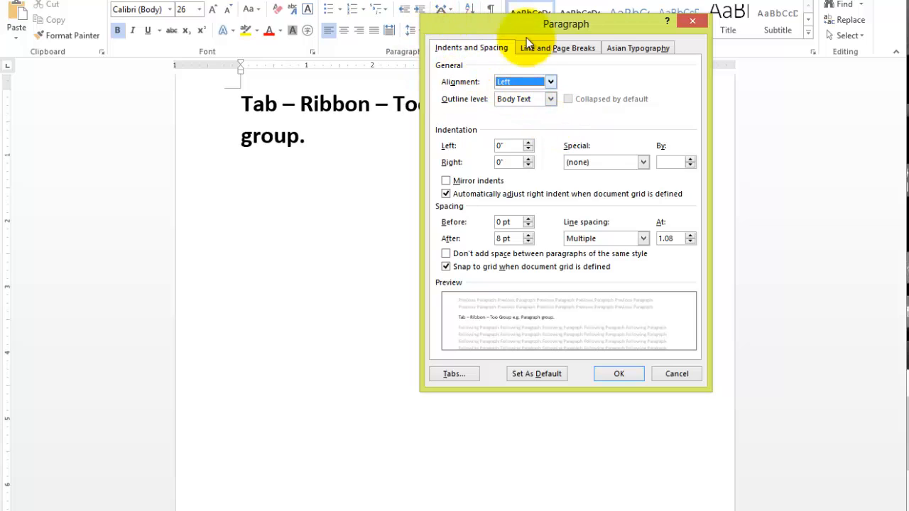
click(463, 50)
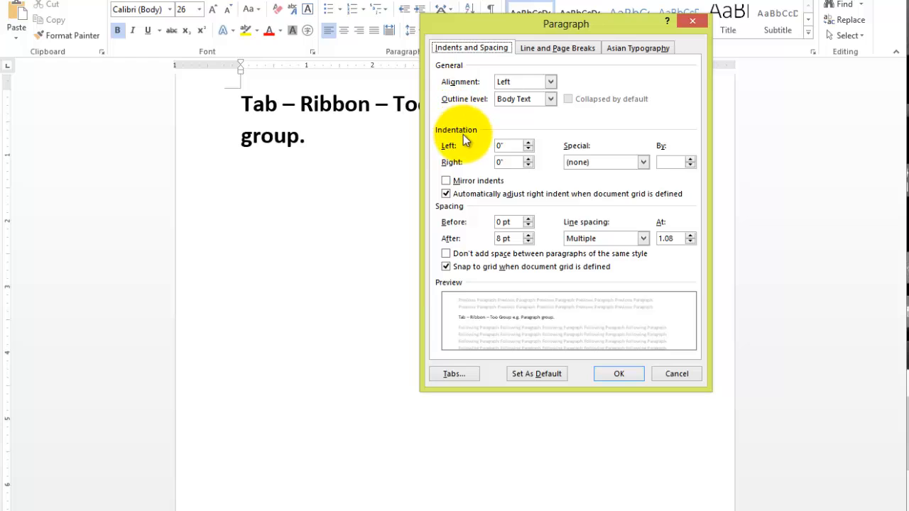
click(550, 82)
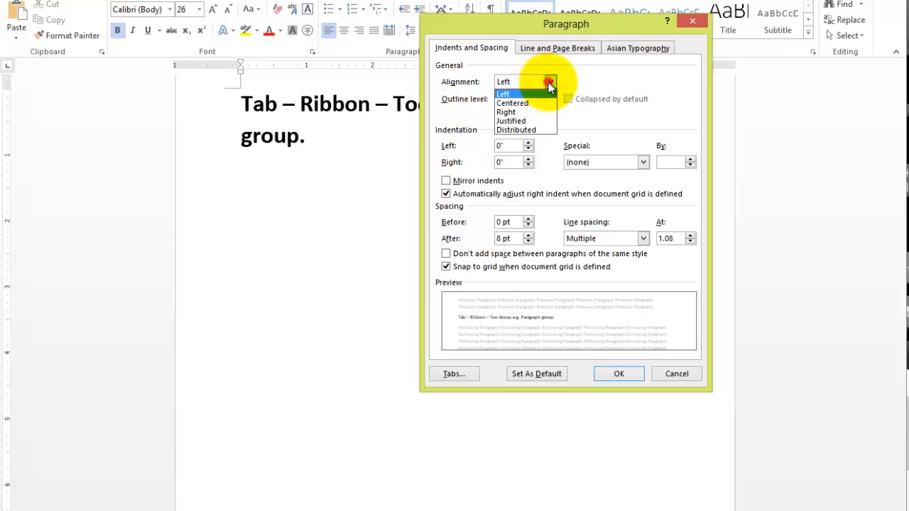
click(548, 78)
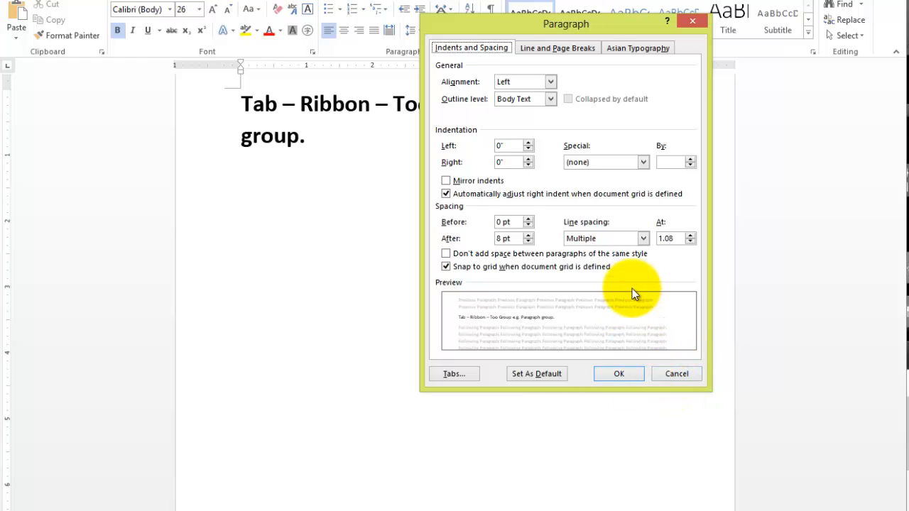
Step: Review the Line and Page Breaks and Asian Typography settings, then close the Paragraph dialog without changes
click(555, 50)
click(648, 47)
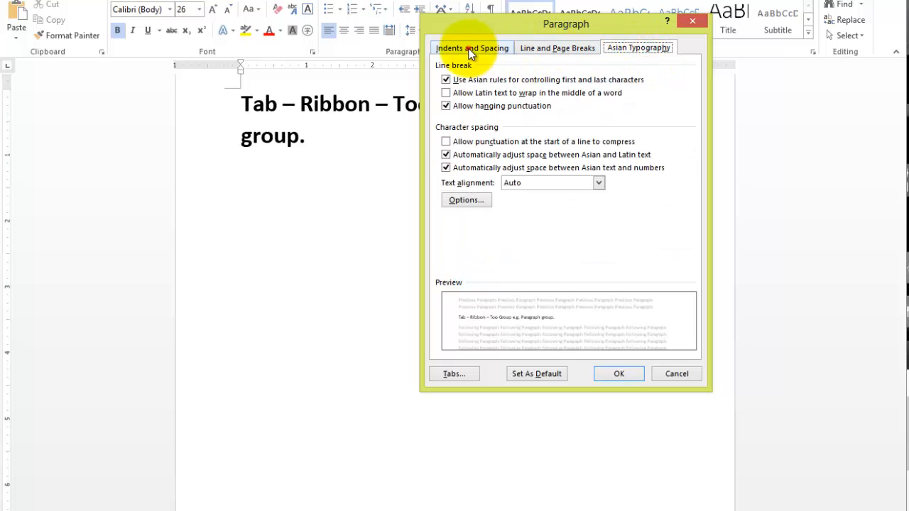
click(472, 48)
click(564, 47)
click(613, 48)
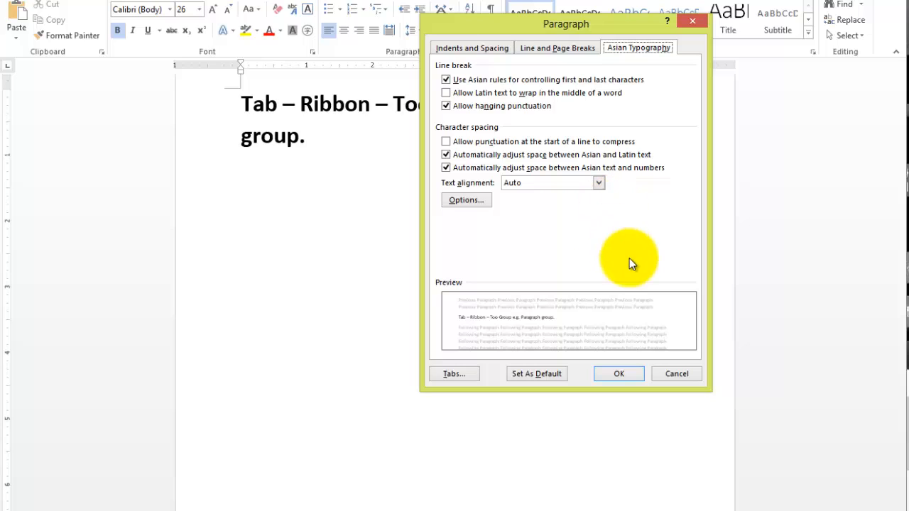
click(678, 375)
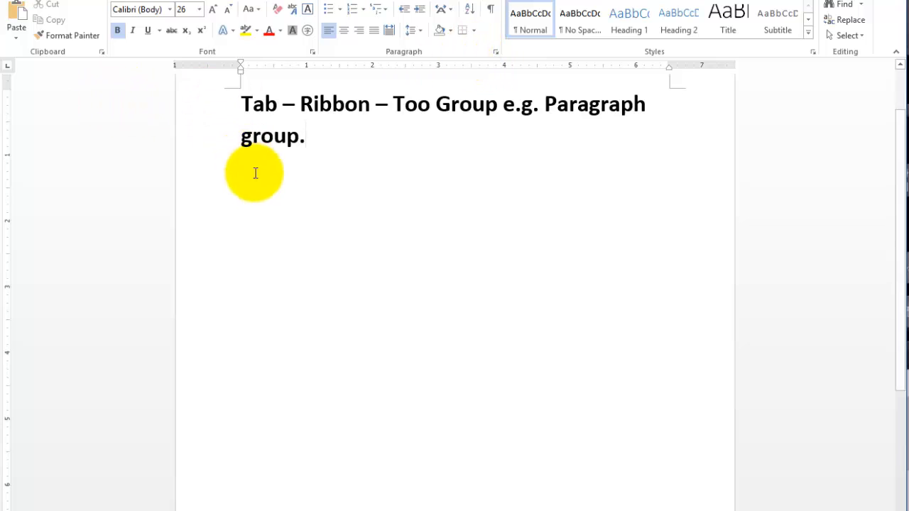
drag(349, 152, 237, 102)
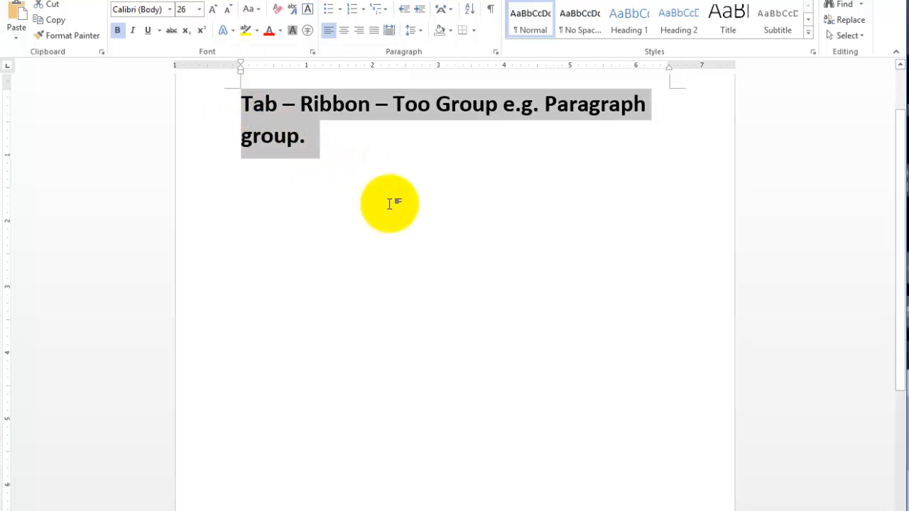
click(362, 155)
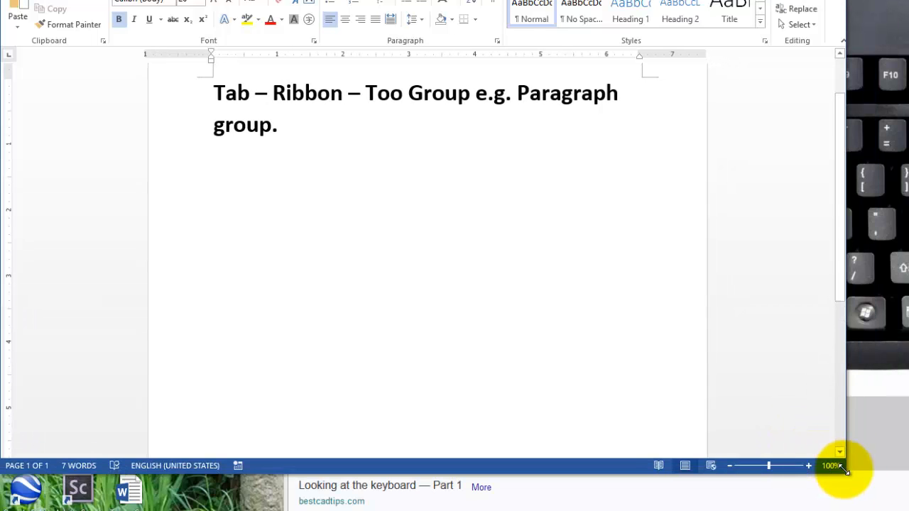
Step: Look through the page vertically down to its end and return to its beginning
drag(838, 258, 833, 152)
click(839, 153)
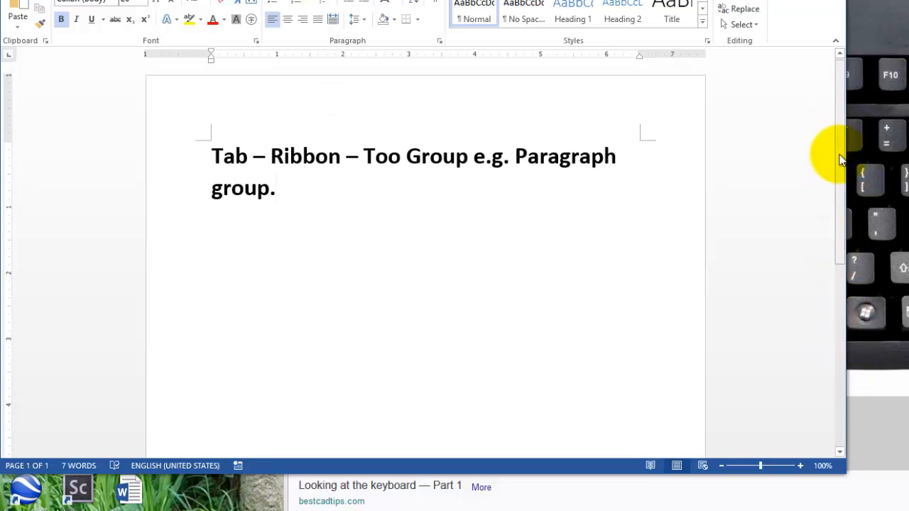
drag(840, 455, 840, 458)
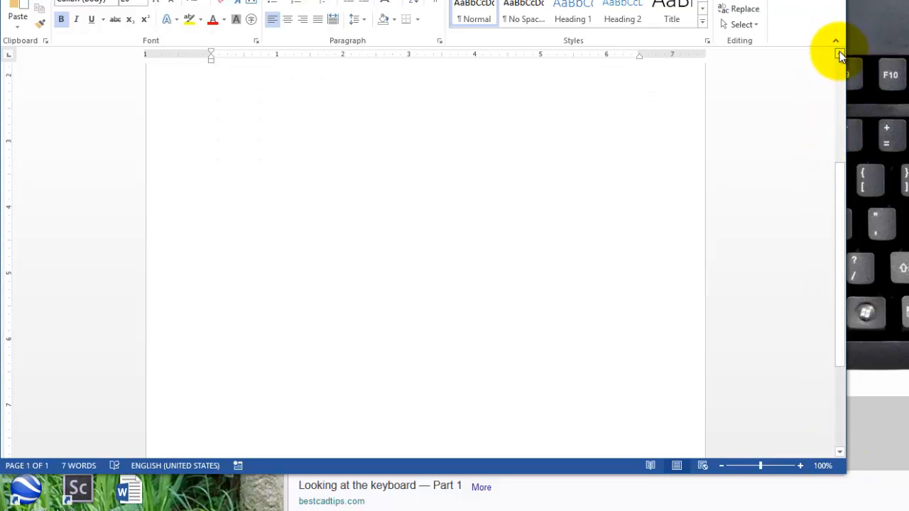
drag(840, 56, 839, 55)
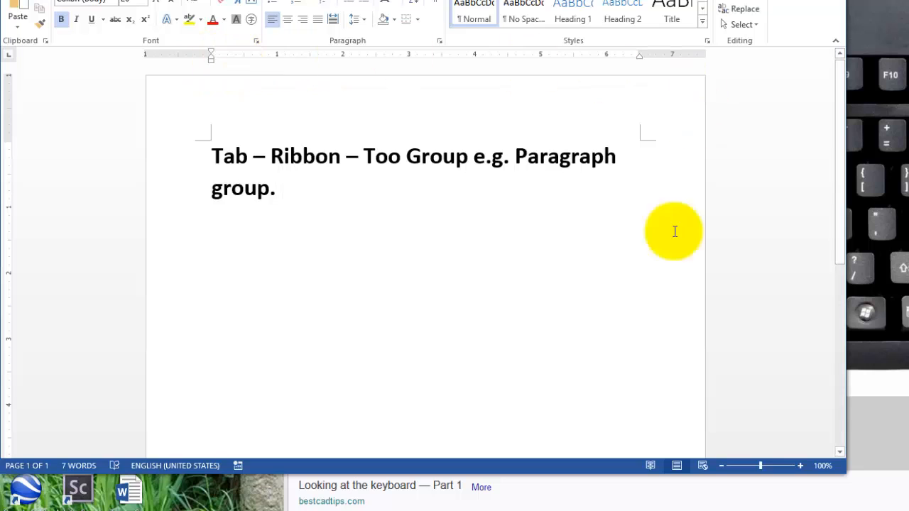
scroll(723, 299, down, 3)
scroll(732, 320, down, 5)
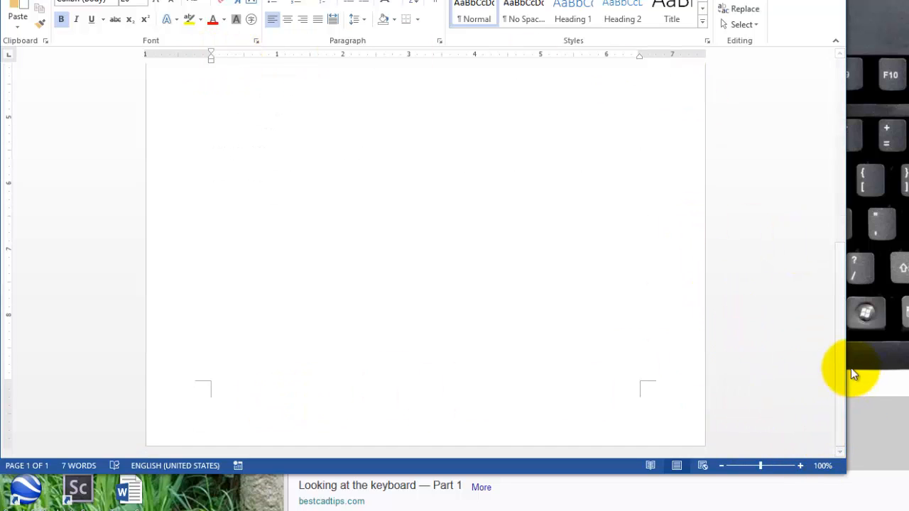
drag(840, 370, 831, 132)
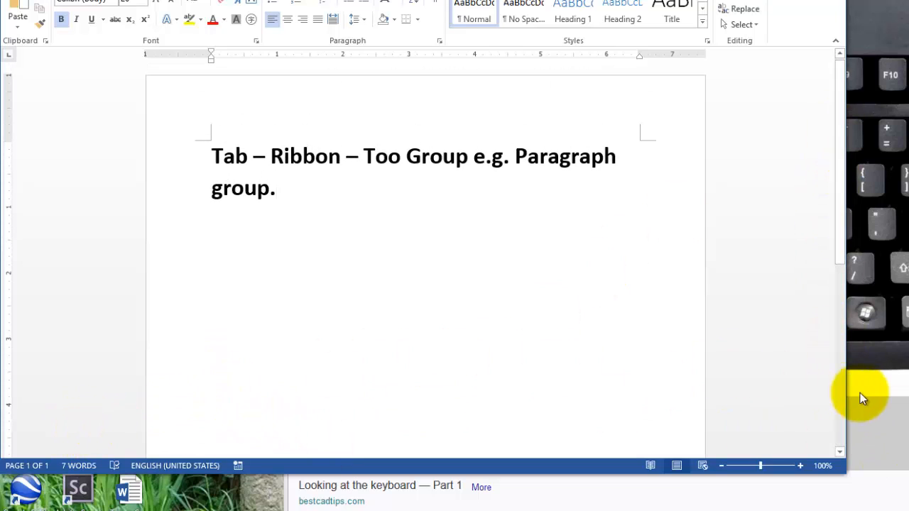
Step: Narrow the Word window to about half its width to view the page from side to side, and widen it again
drag(846, 406, 428, 393)
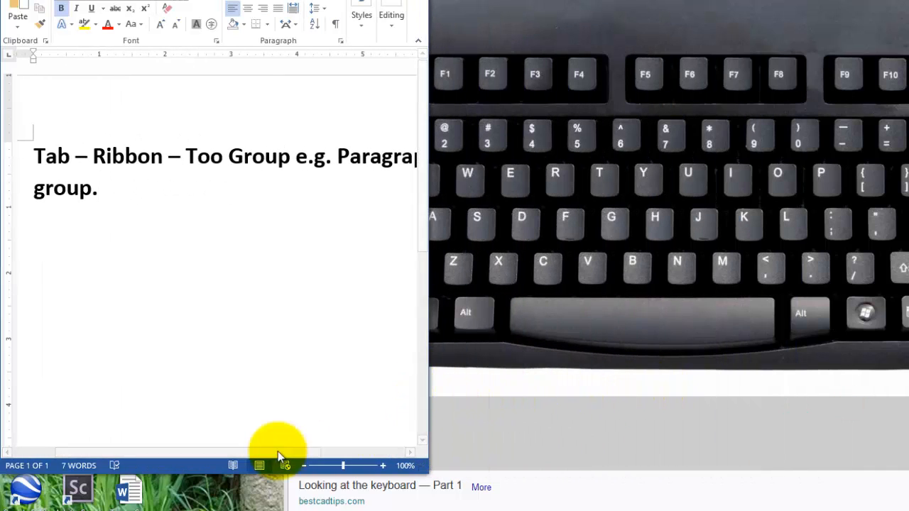
drag(267, 451, 143, 456)
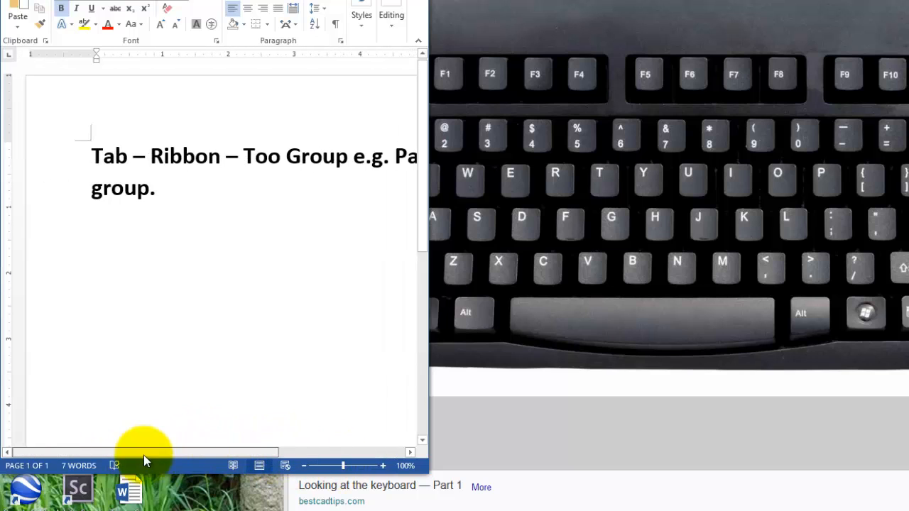
click(407, 452)
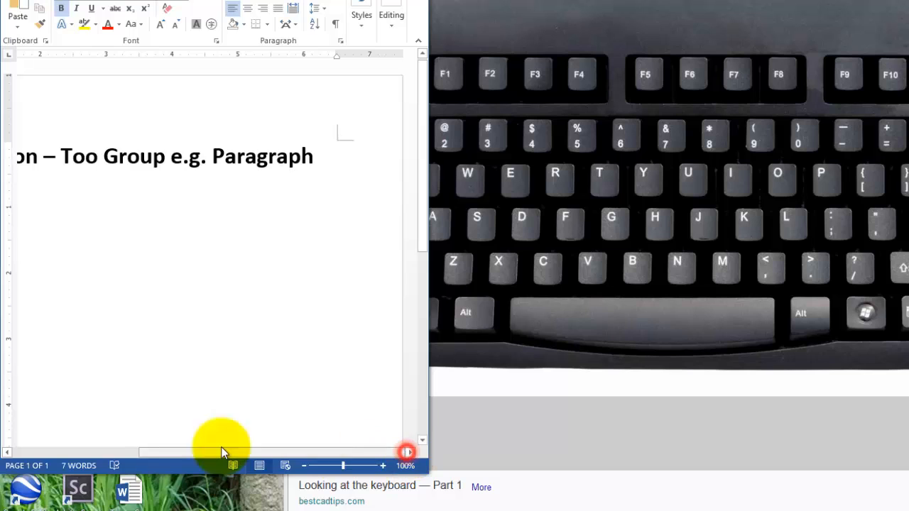
click(8, 453)
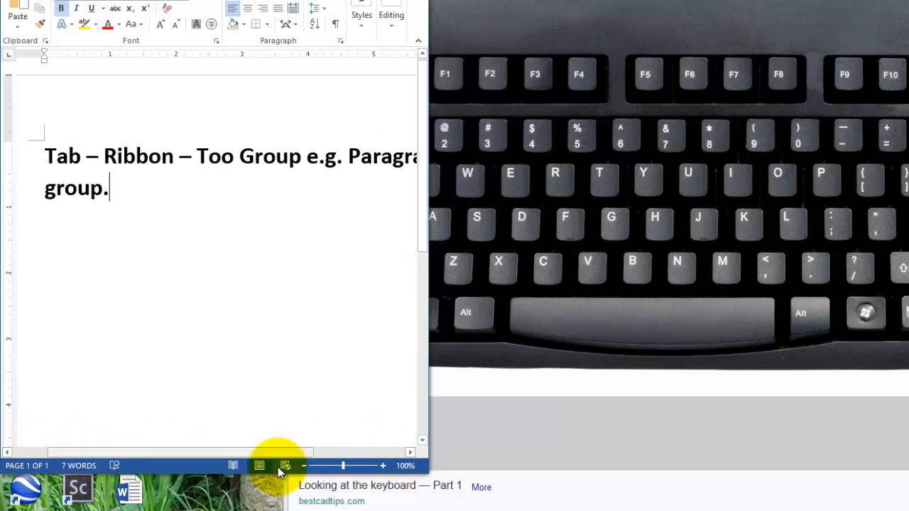
click(411, 452)
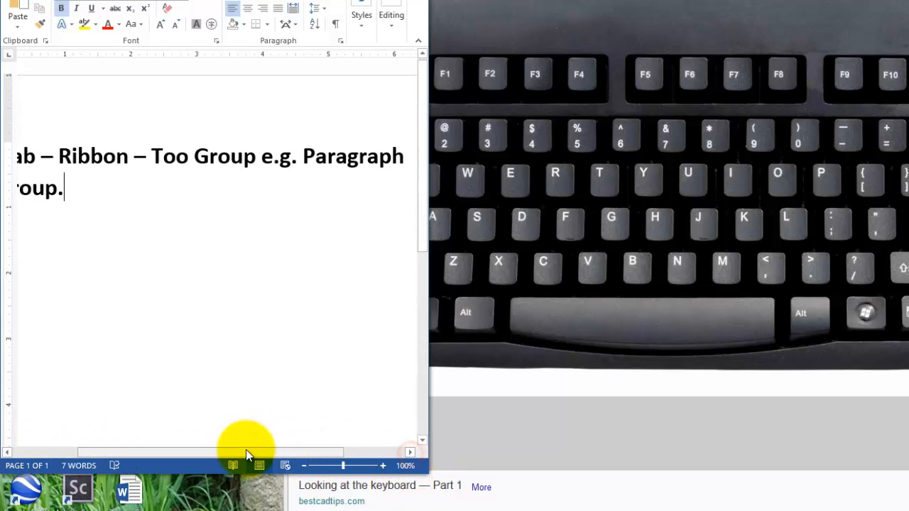
drag(248, 450, 372, 461)
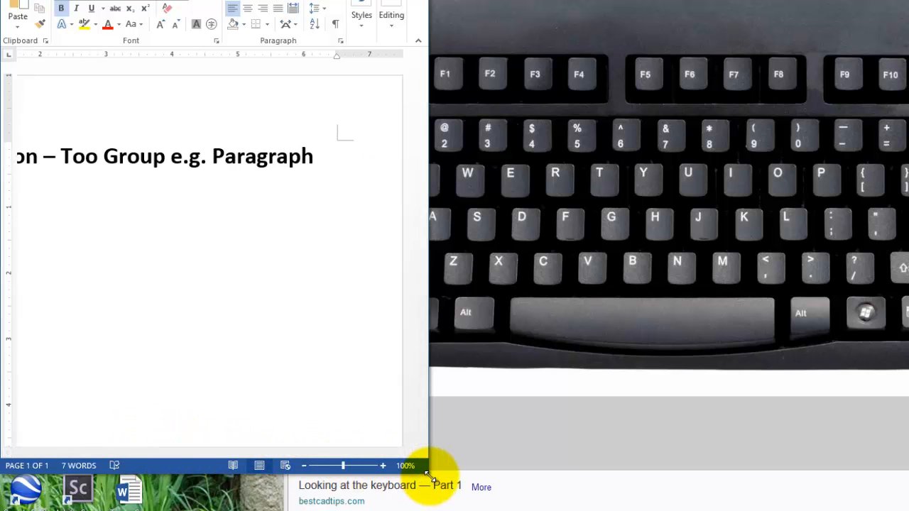
drag(429, 473, 901, 509)
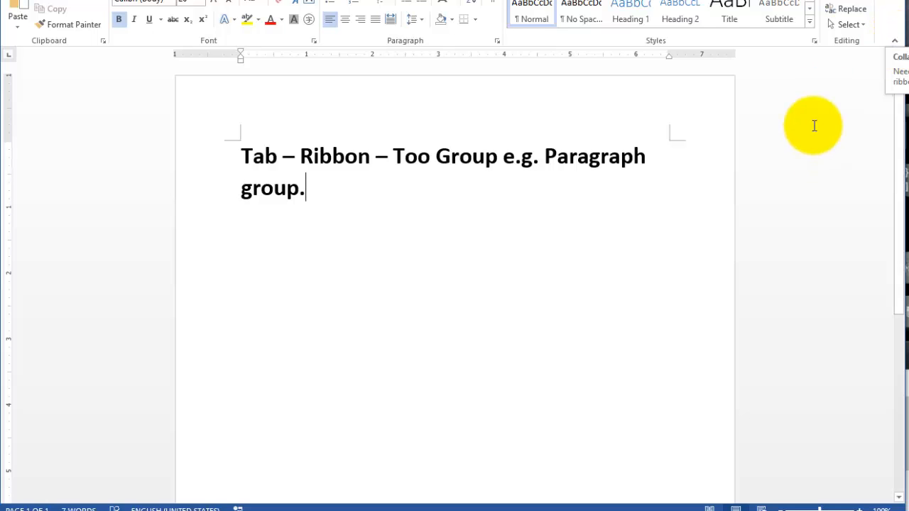
Step: Collapse the ribbon and temporarily view the Insert, Design and Page Layout commands
click(895, 44)
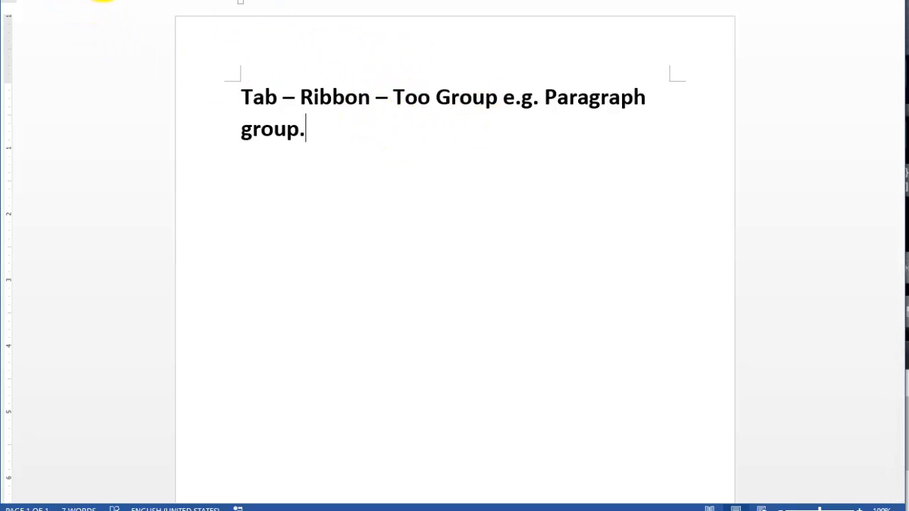
click(103, 0)
click(165, 1)
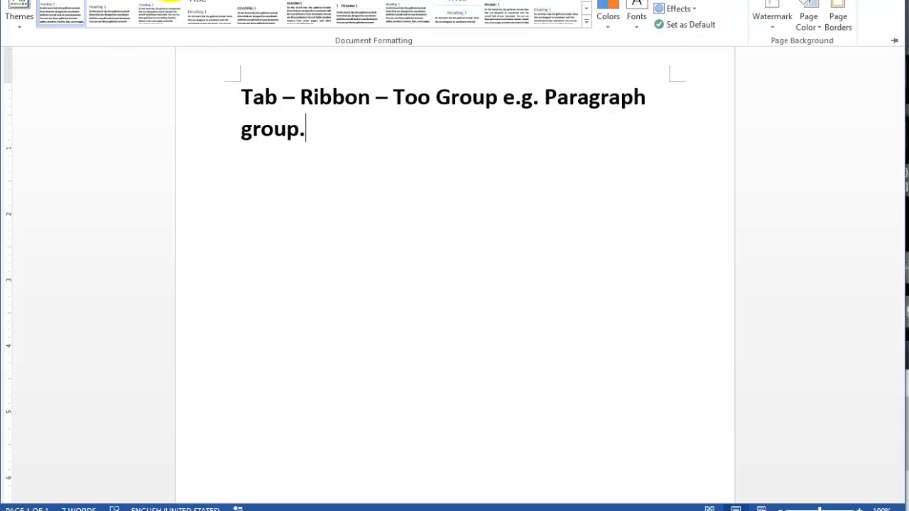
click(209, 1)
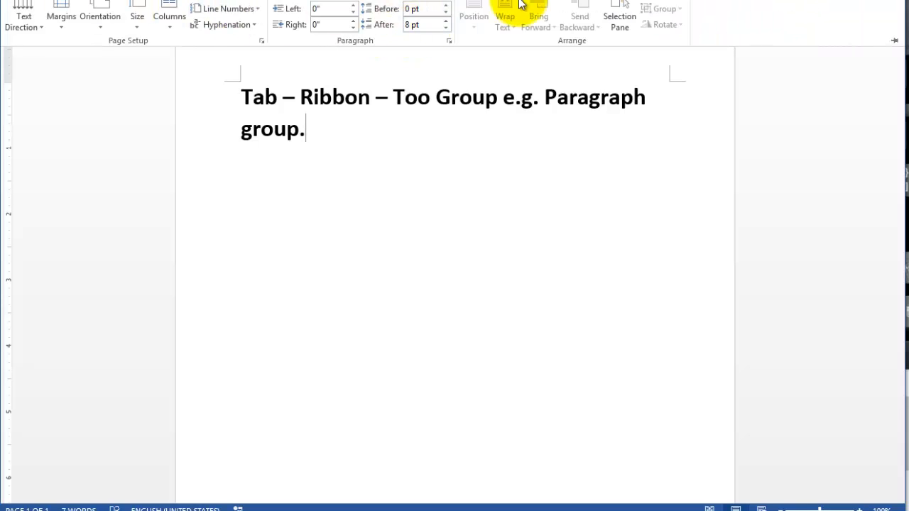
click(390, 272)
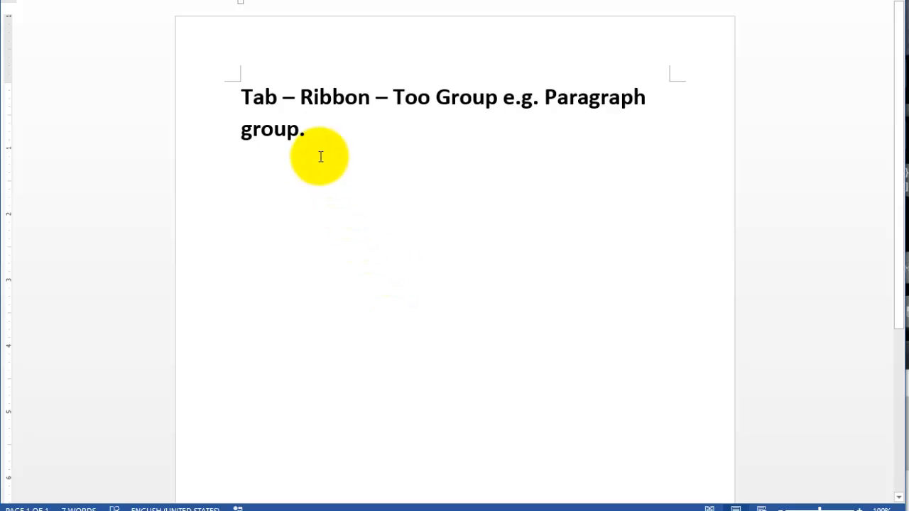
click(357, 126)
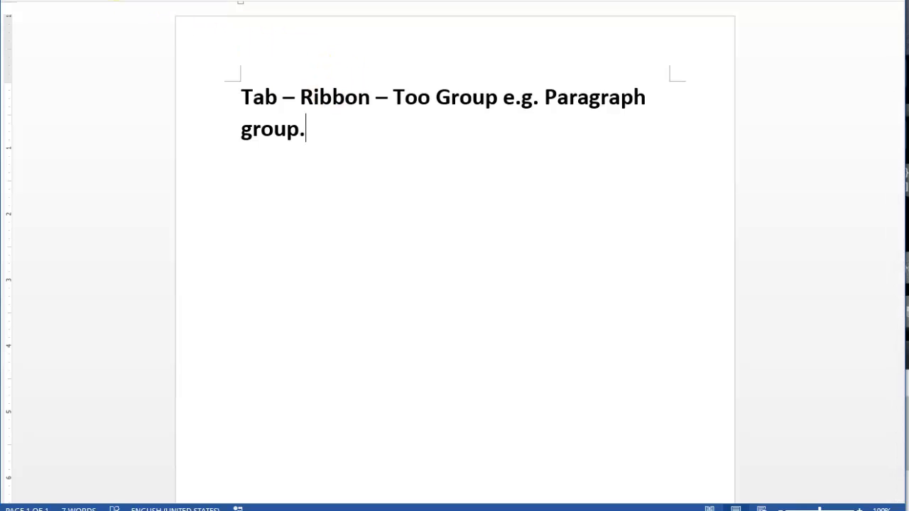
Step: View the Insert commands and restore the full ribbon with the References commands showing
click(117, 1)
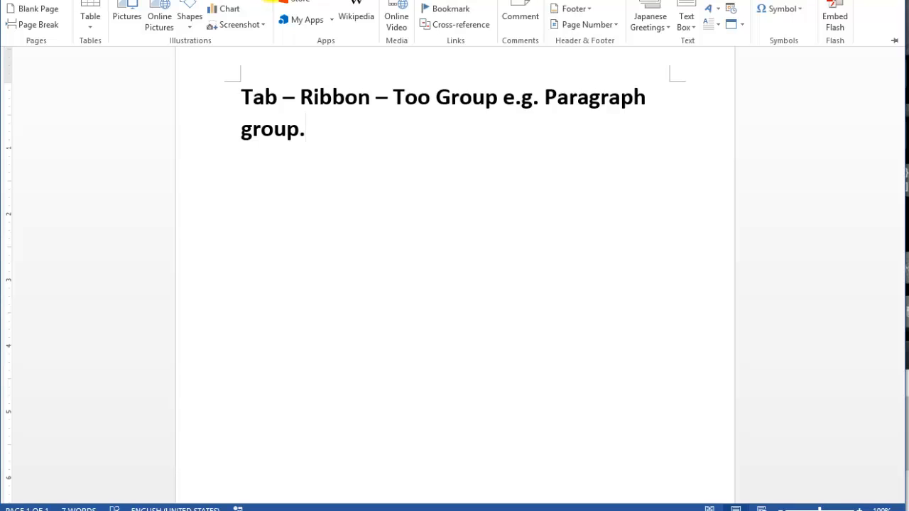
double_click(273, 1)
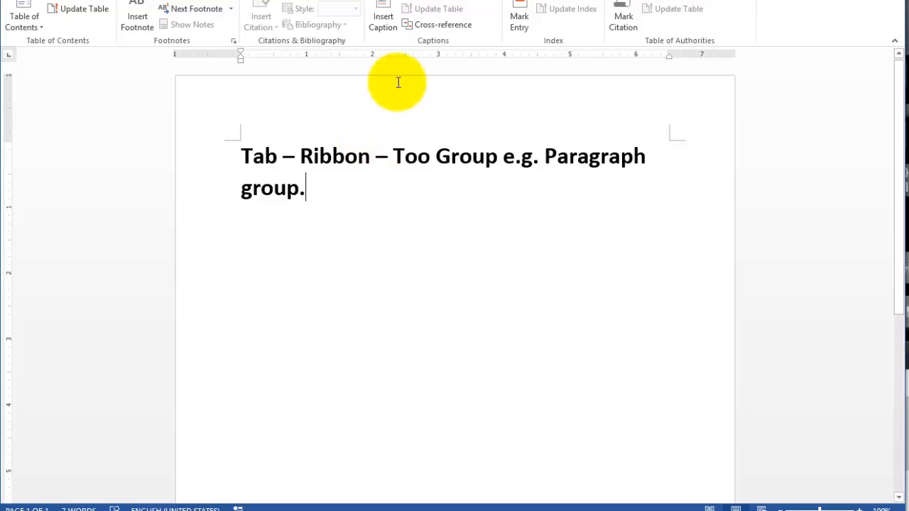
Step: Collapse the ribbon again, show the Page Layout commands temporarily and pin the ribbon open
click(894, 42)
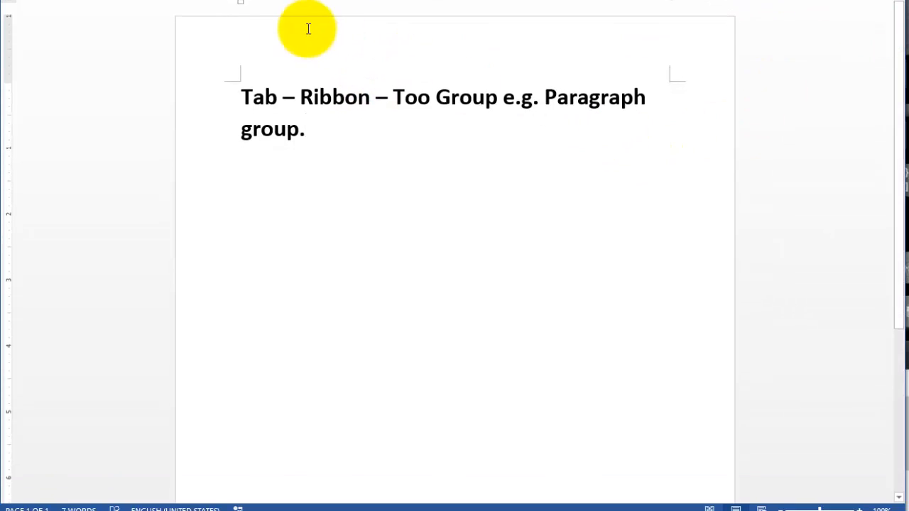
click(220, 0)
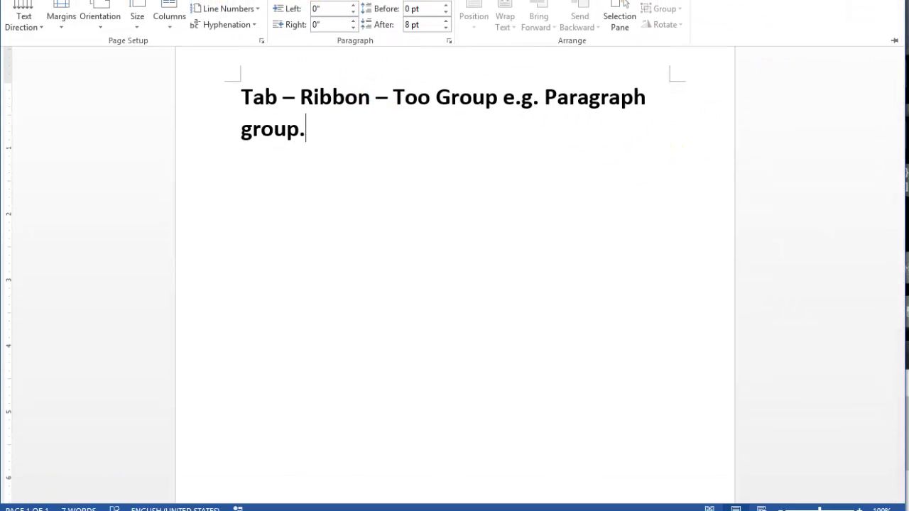
click(895, 43)
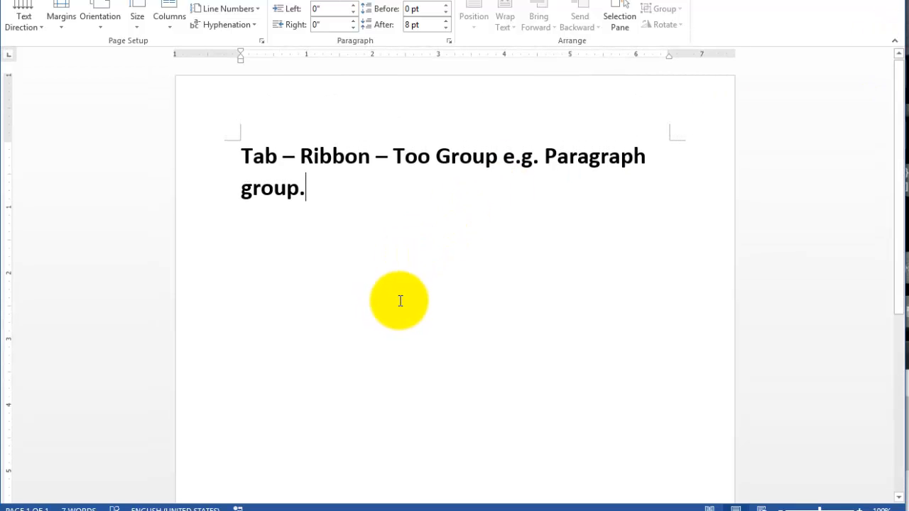
Step: Shorten the document window from its lower edge to uncover the status bar, and zoom the page in to 150%
click(401, 300)
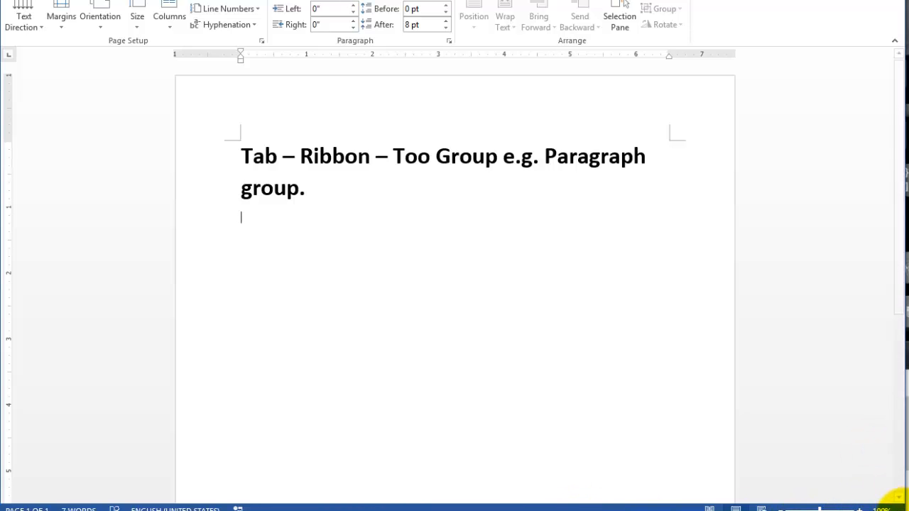
mouse_move(904, 510)
mouse_down()
mouse_move(901, 481)
mouse_move(900, 495)
mouse_up()
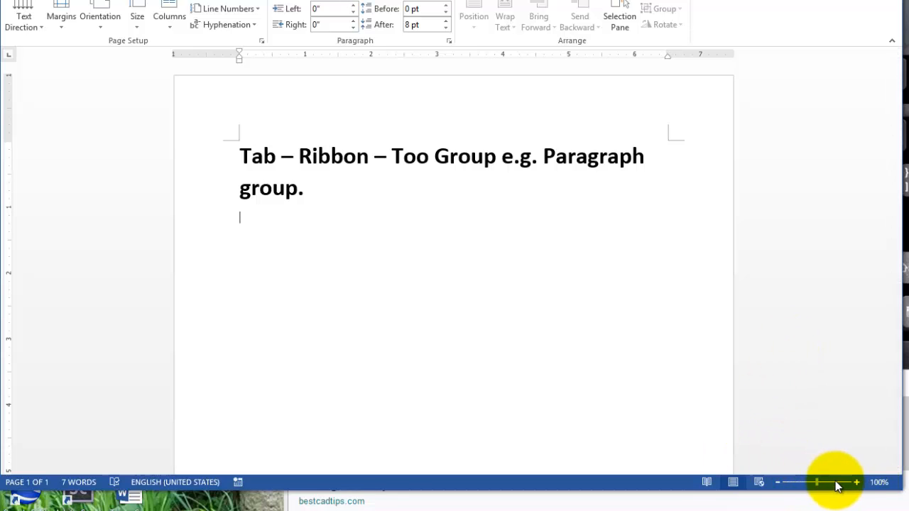
click(857, 483)
click(857, 482)
click(856, 483)
click(857, 483)
click(857, 483)
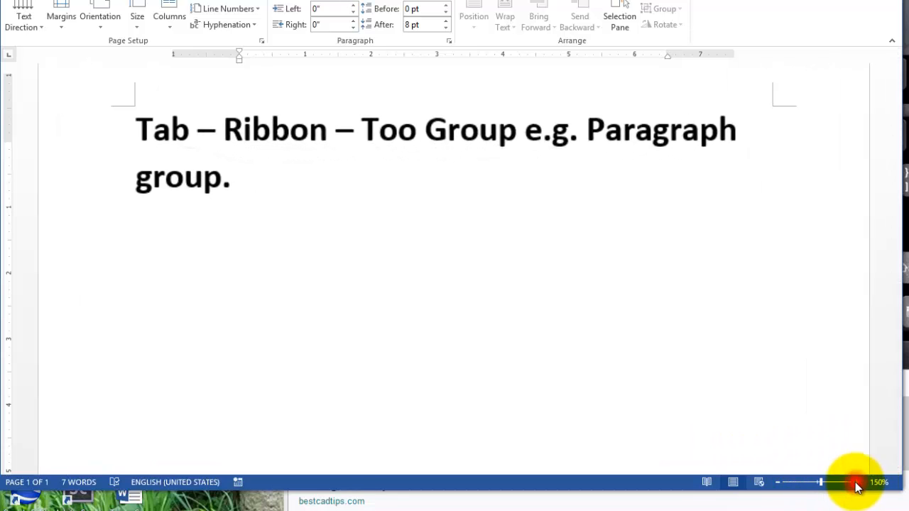
Step: Zoom the page out to 110%, back in, and out again to finish at 120%
click(779, 483)
click(779, 483)
click(780, 483)
click(779, 483)
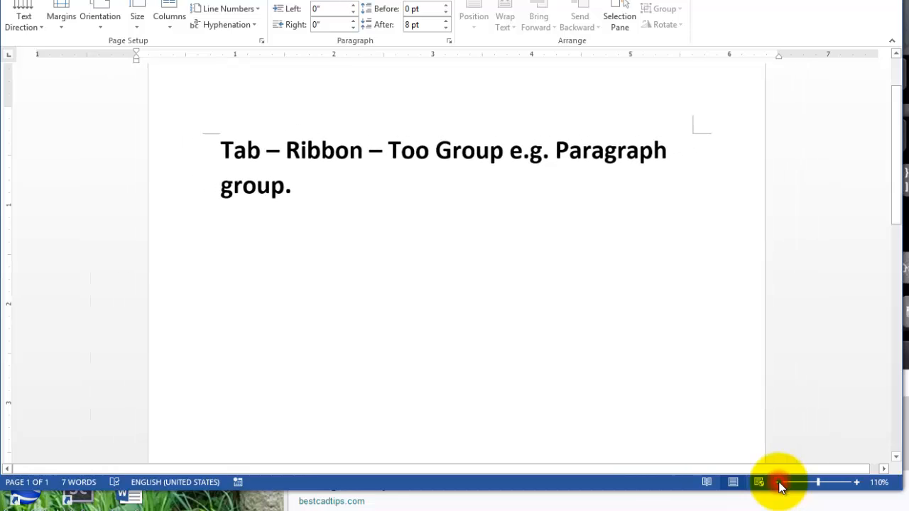
click(857, 482)
click(857, 483)
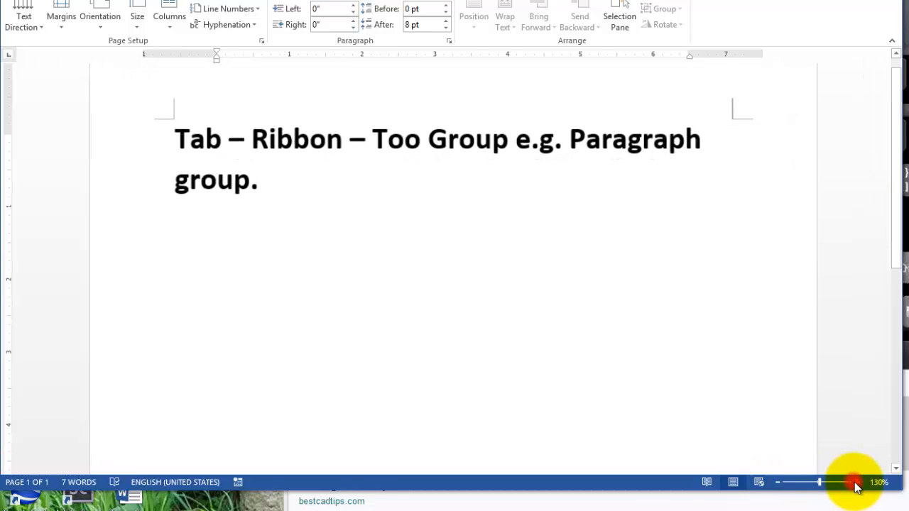
click(857, 482)
click(857, 482)
click(779, 483)
click(779, 483)
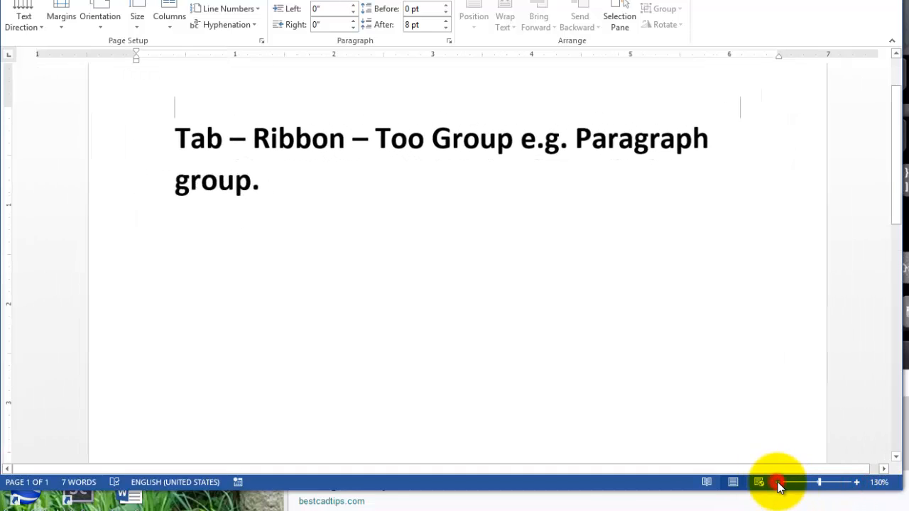
click(779, 483)
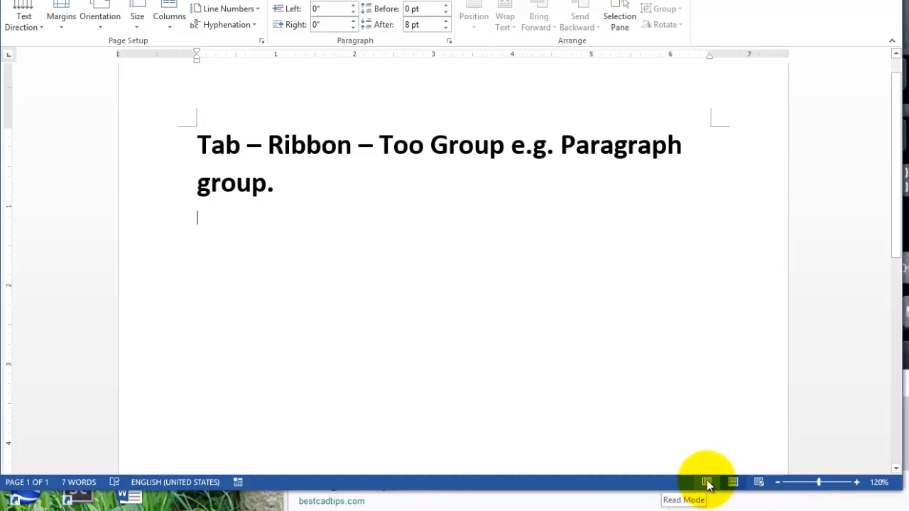
Step: View the document in Read Mode, return to Print Layout, and enter and exit Read Mode once more
click(618, 244)
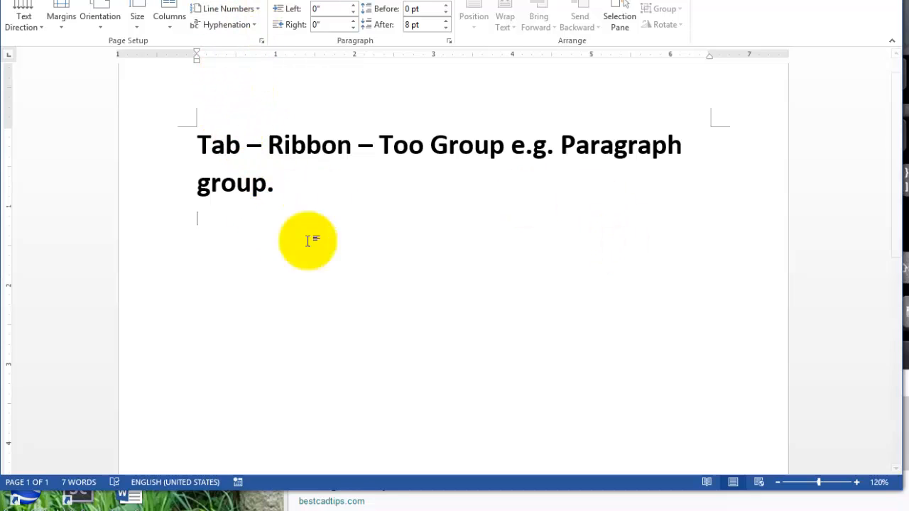
click(708, 483)
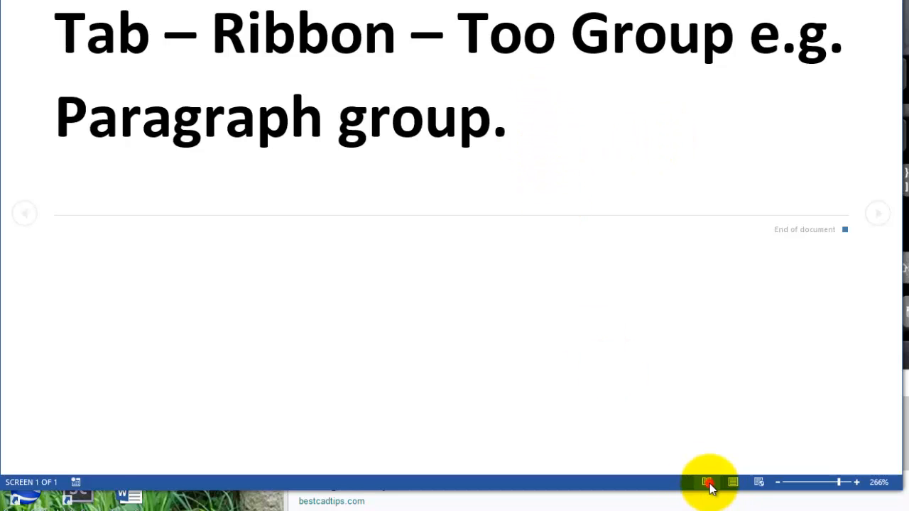
click(734, 482)
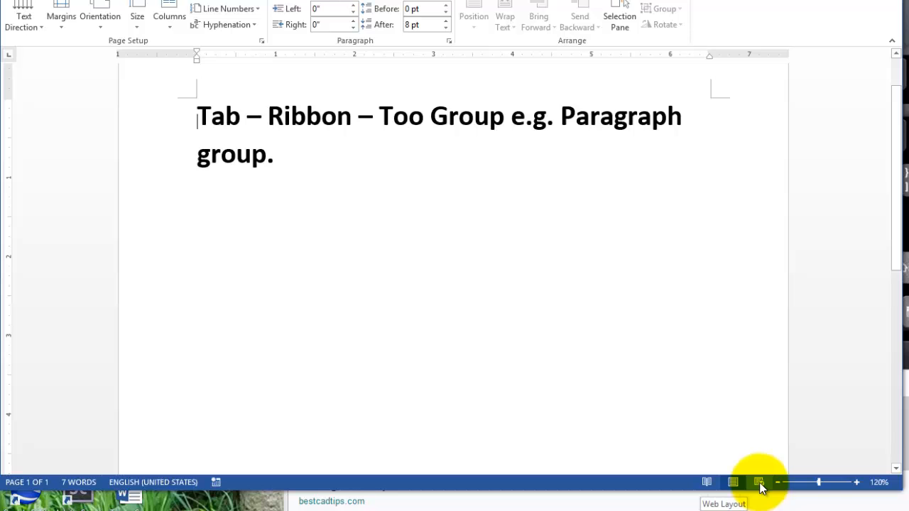
click(708, 482)
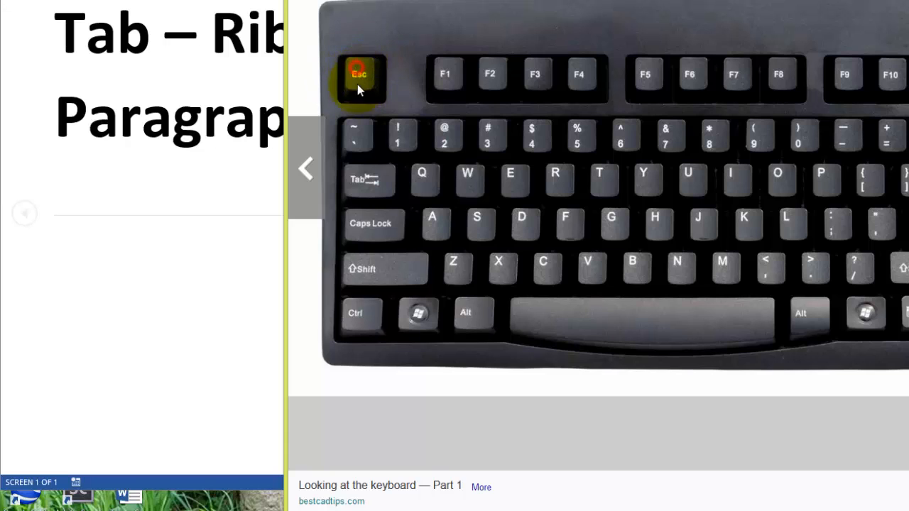
click(180, 245)
key(Escape)
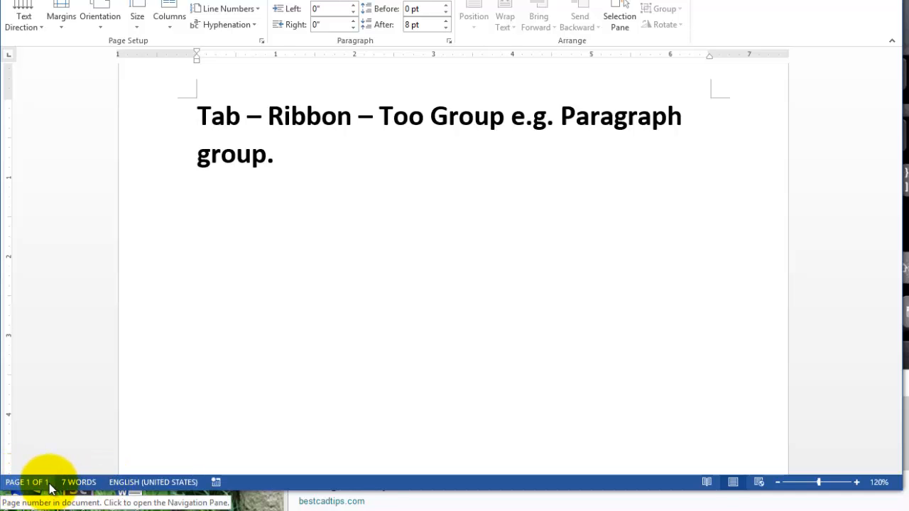
Step: Examine the document's Word Count statistics for pages, words, characters, paragraphs and lines, and close them
click(294, 375)
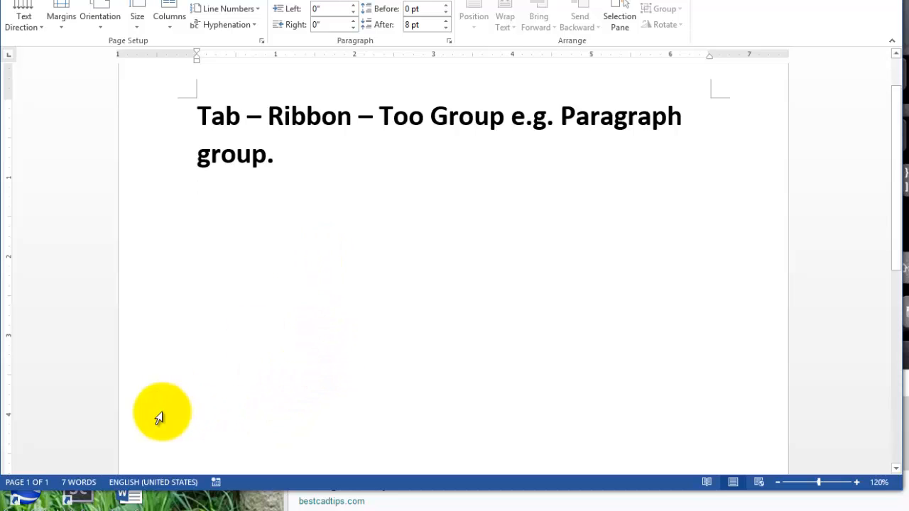
click(80, 484)
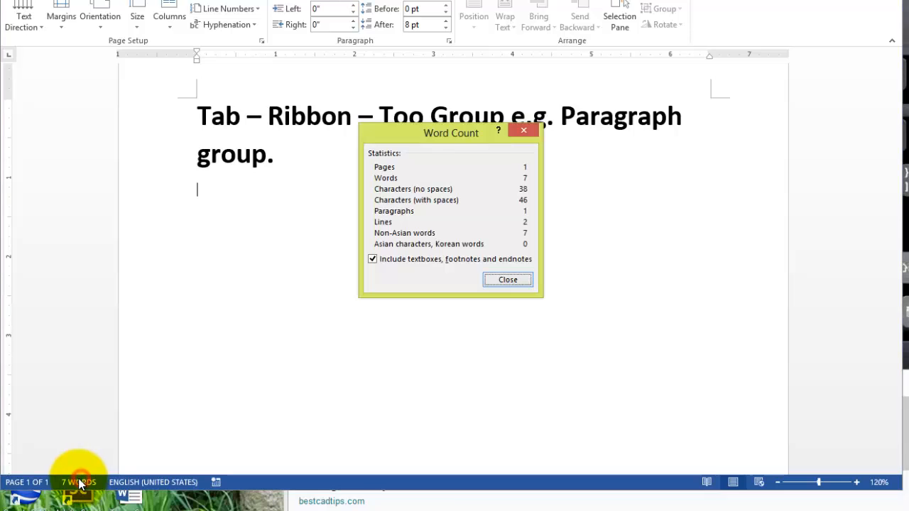
click(506, 280)
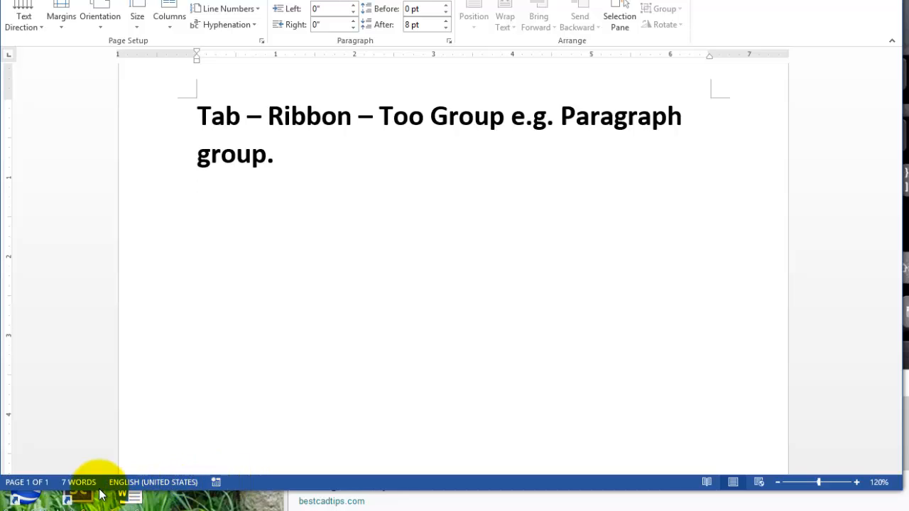
click(74, 483)
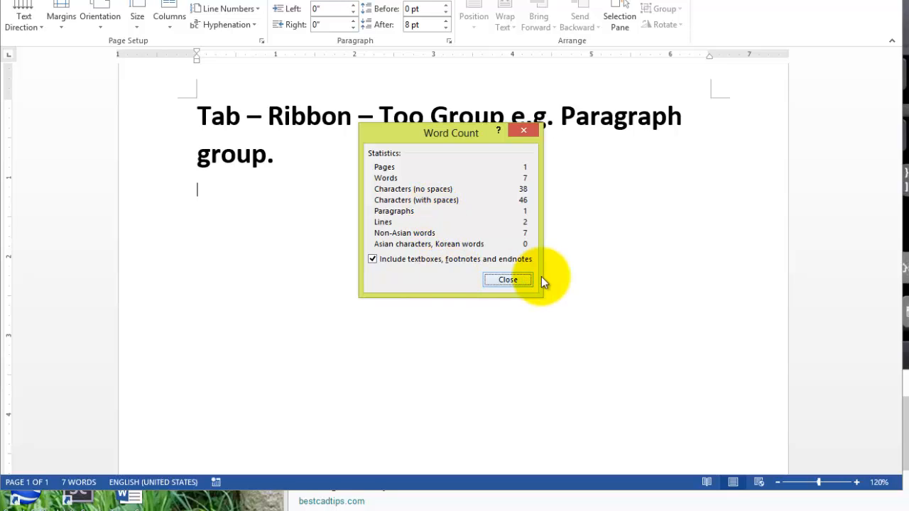
click(524, 285)
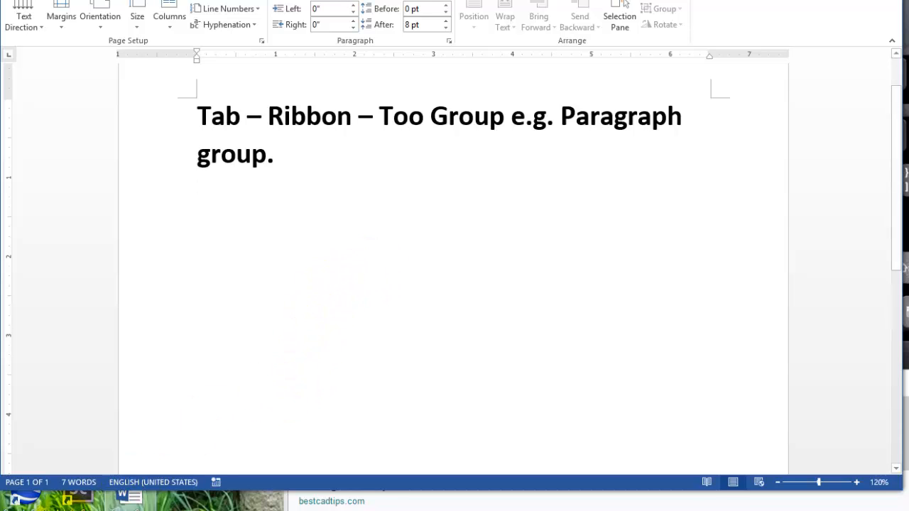
click(74, 486)
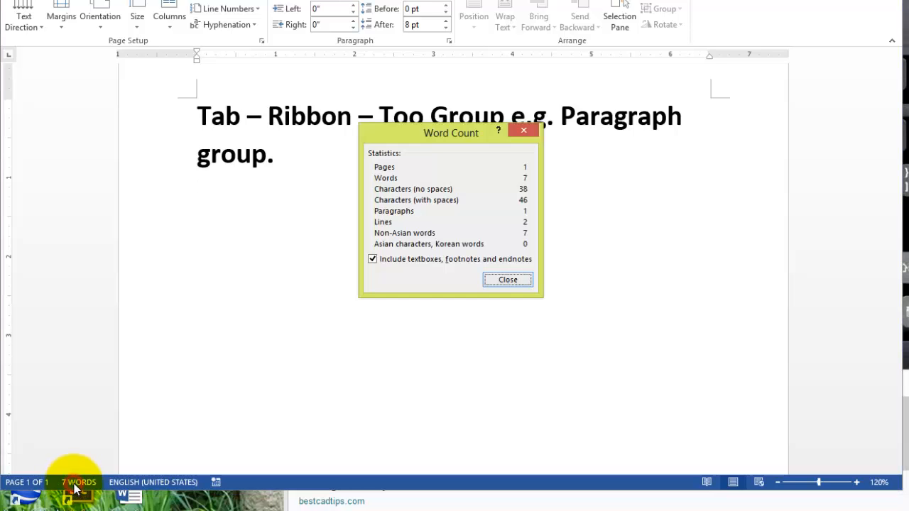
click(518, 283)
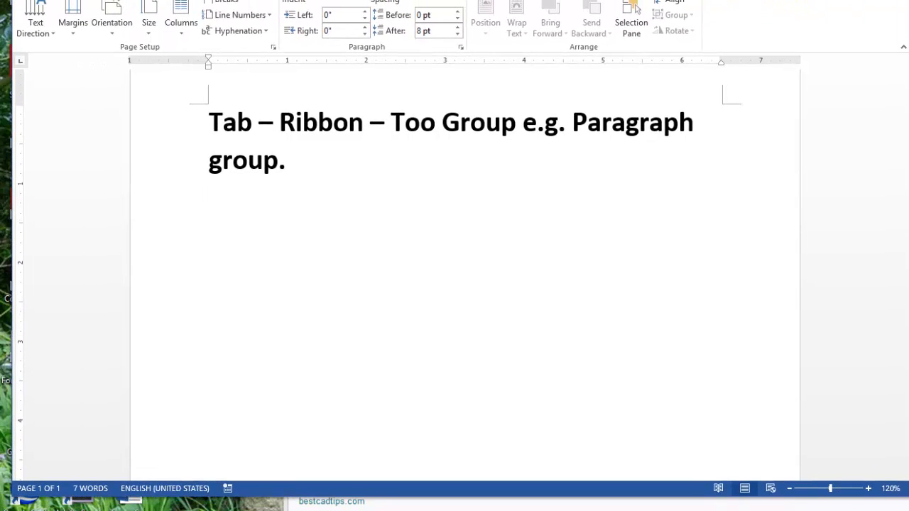
Step: Close the document without saving its changes, and view the File commands available with no document open
click(32, 2)
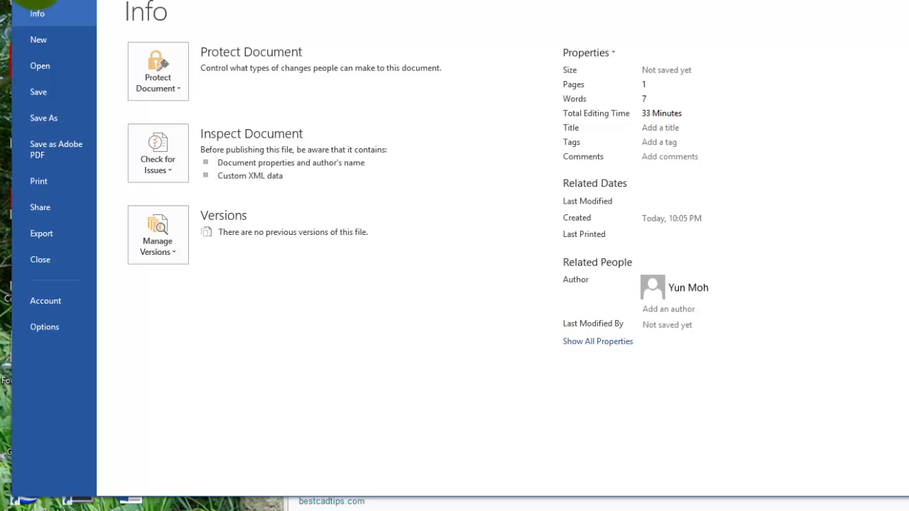
click(46, 260)
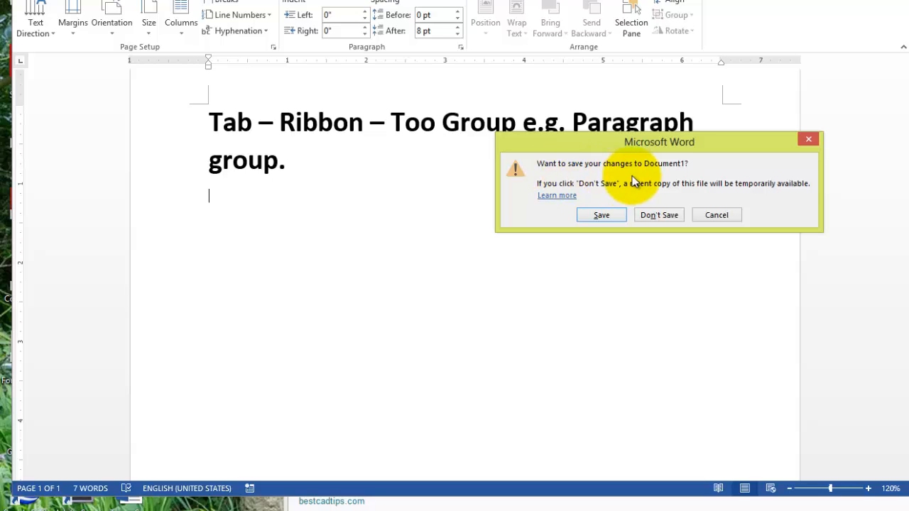
click(666, 213)
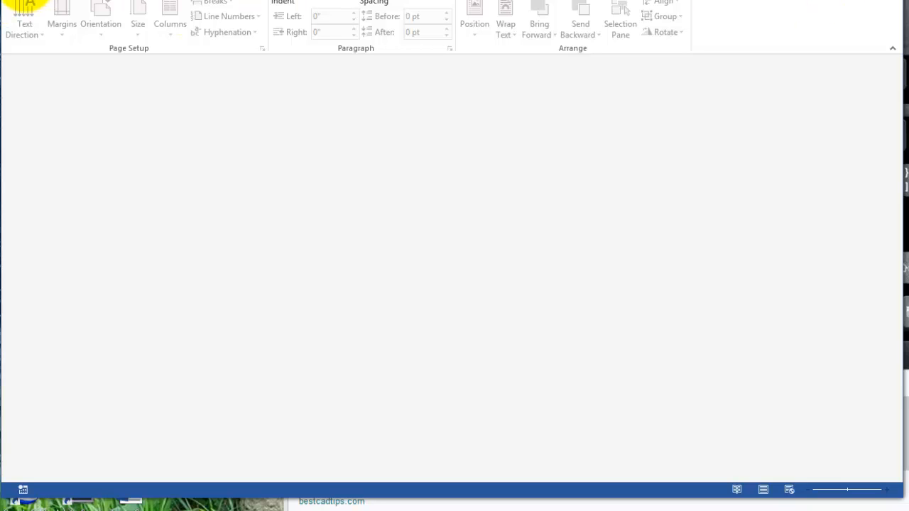
click(24, 0)
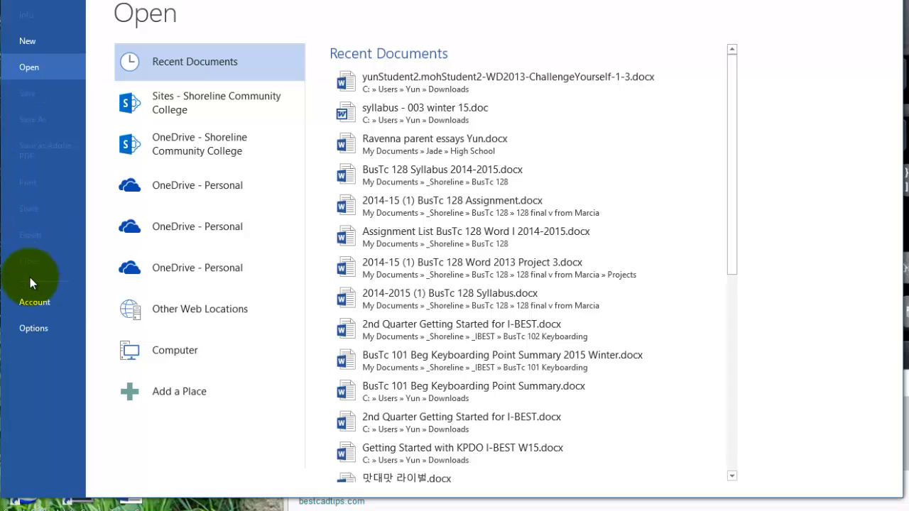
click(7, 9)
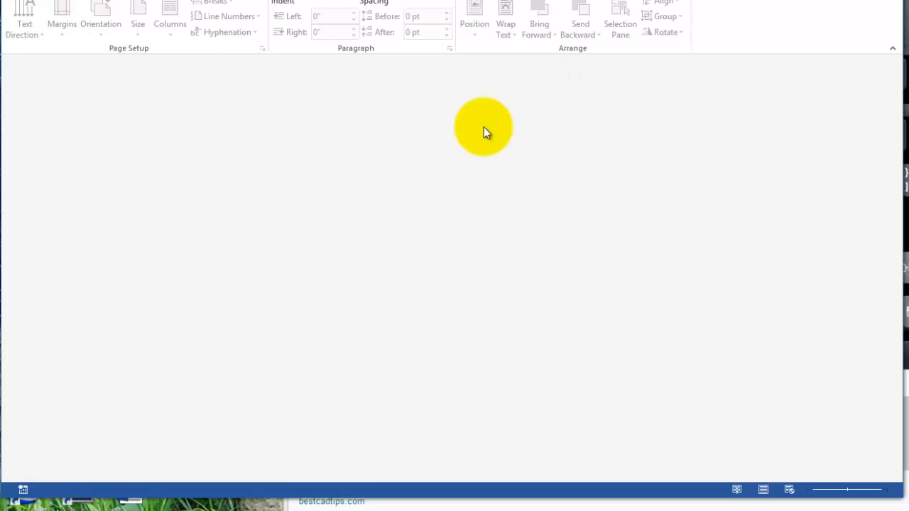
Step: Search Word Help for "how to save", look over the topics and close the help window
click(628, 138)
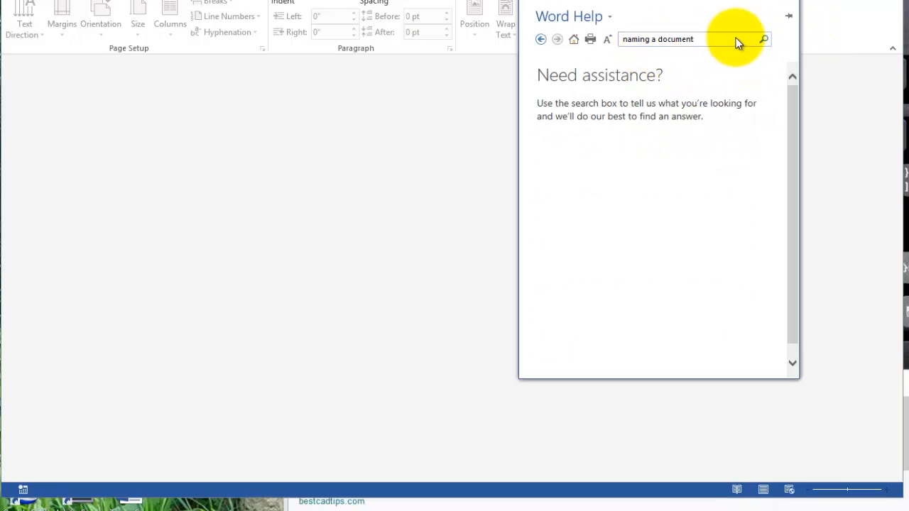
click(735, 38)
key(BackSpace)
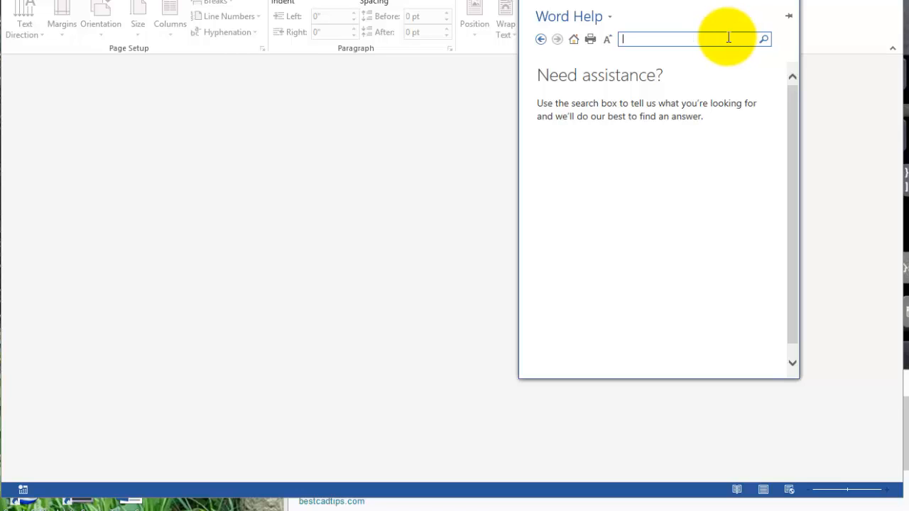
text(how to save)
key(Return)
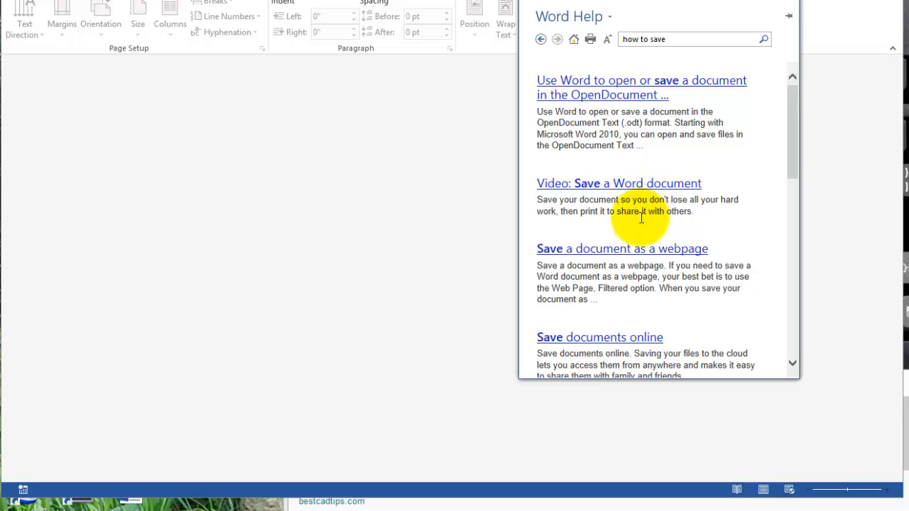
click(794, 4)
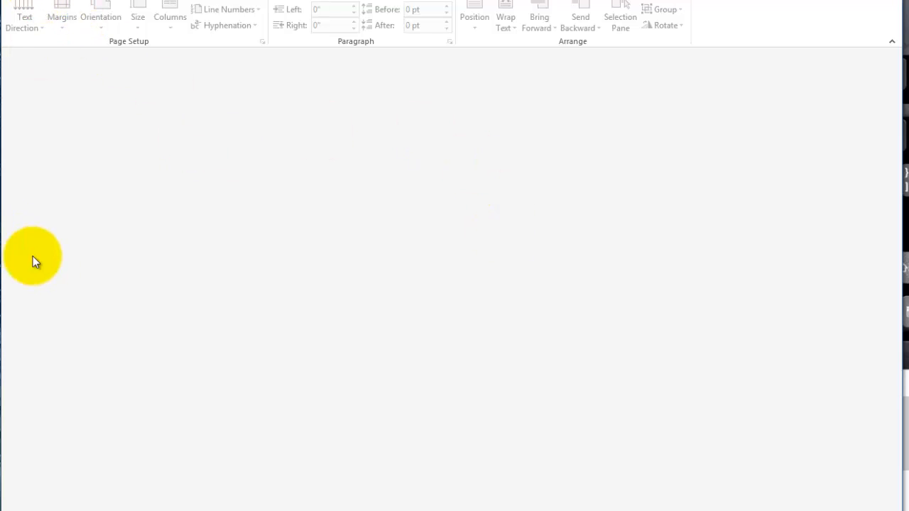
Step: Create a new blank document and enter the text "Page 8"
click(19, 0)
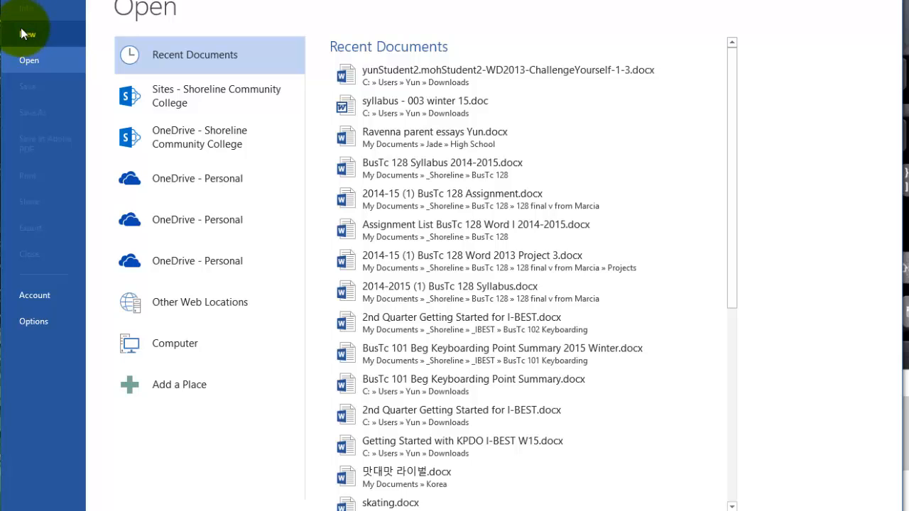
click(31, 34)
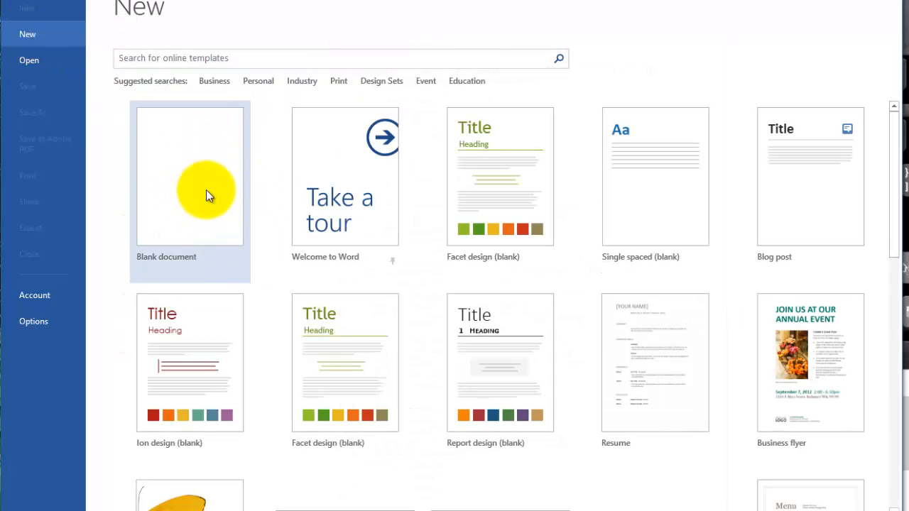
click(212, 158)
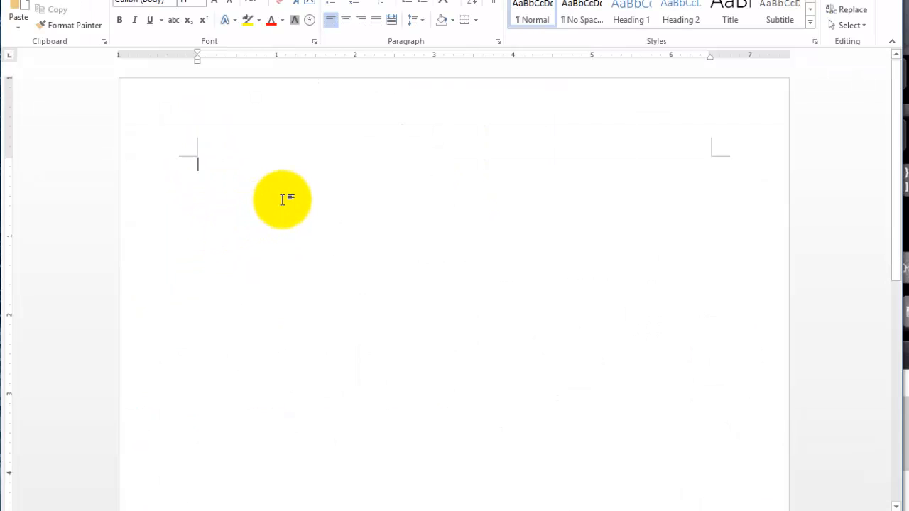
text(Page )
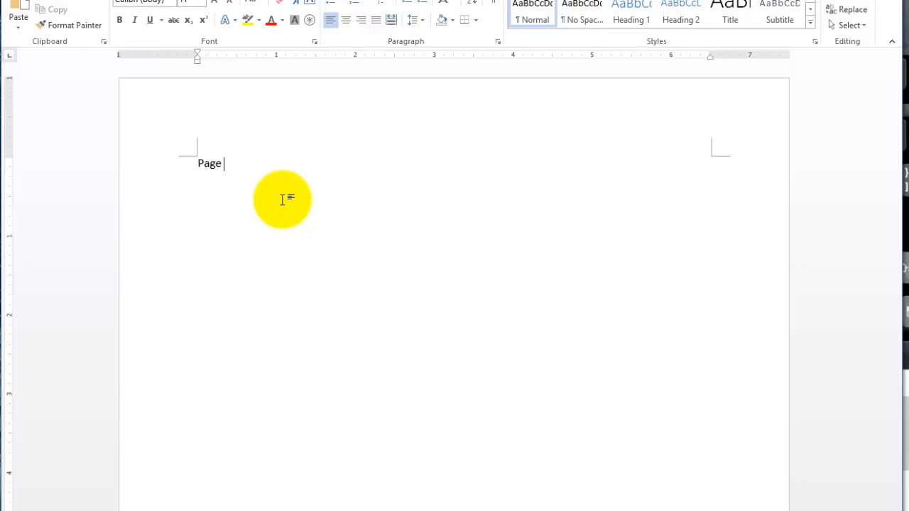
text(8)
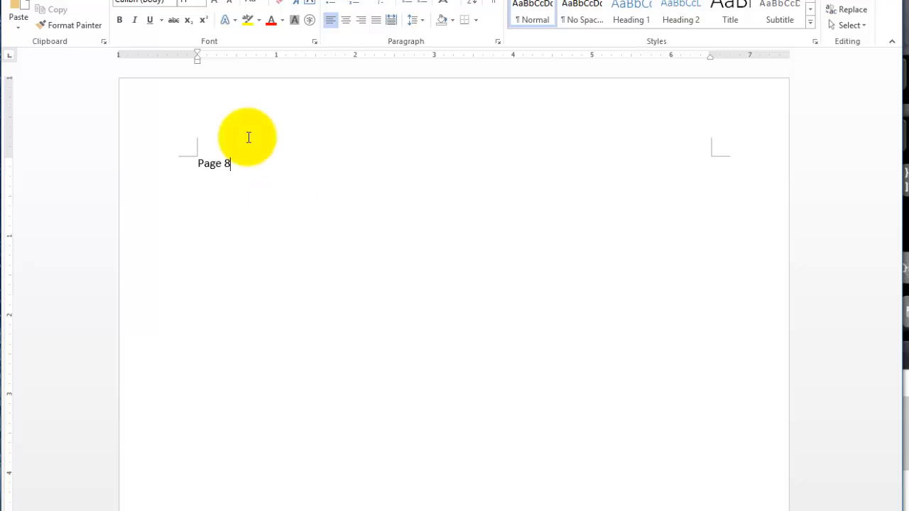
Step: Enlarge the whole "Page 8" text to 24 pt
key(ctrl+a)
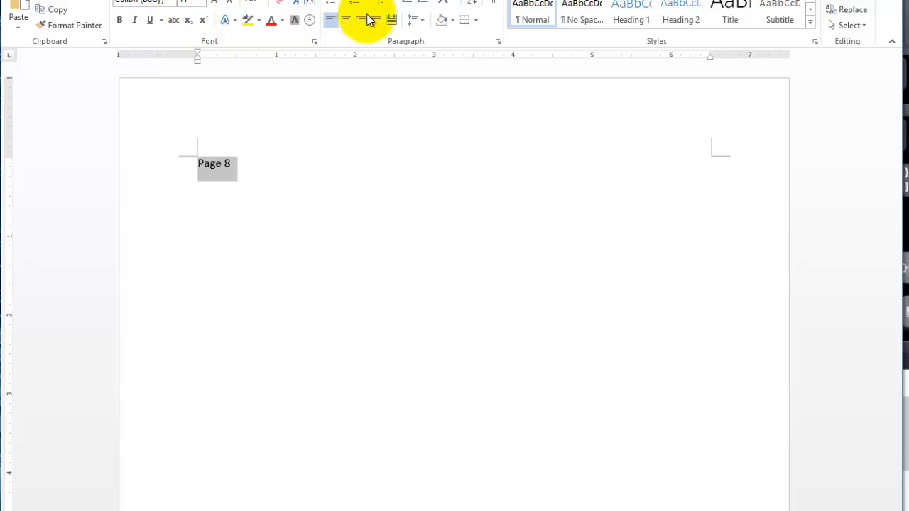
click(215, 2)
click(214, 2)
click(214, 2)
click(214, 2)
click(214, 2)
click(215, 2)
click(214, 2)
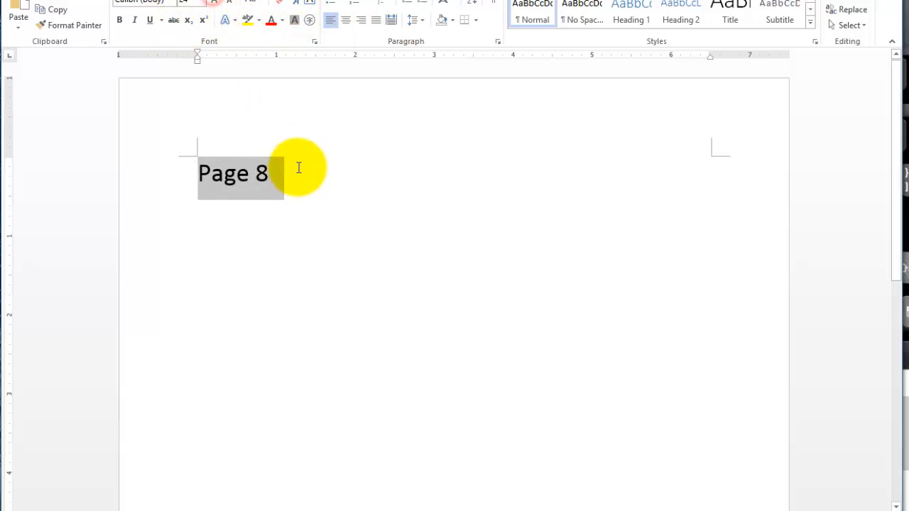
Step: Extend the heading to read "Page 8 Exercise 1.1A" and delete the whole line
click(300, 166)
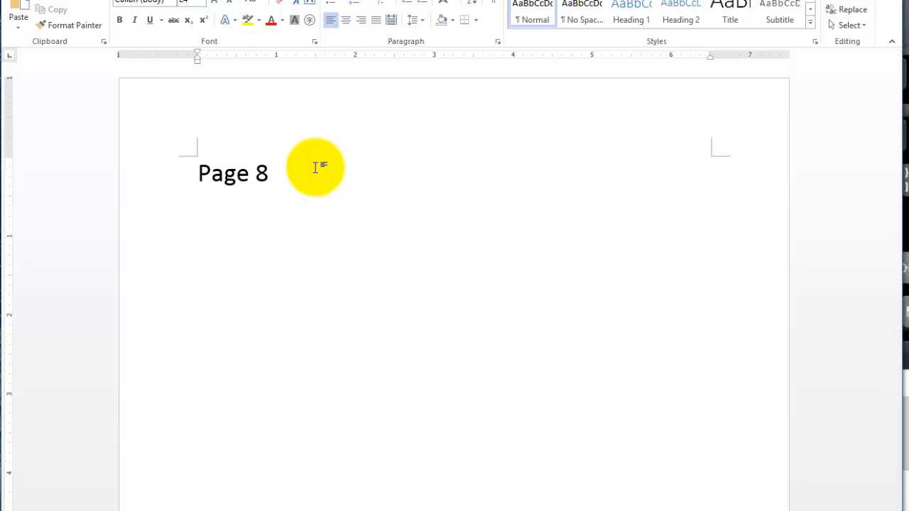
text(Exercise )
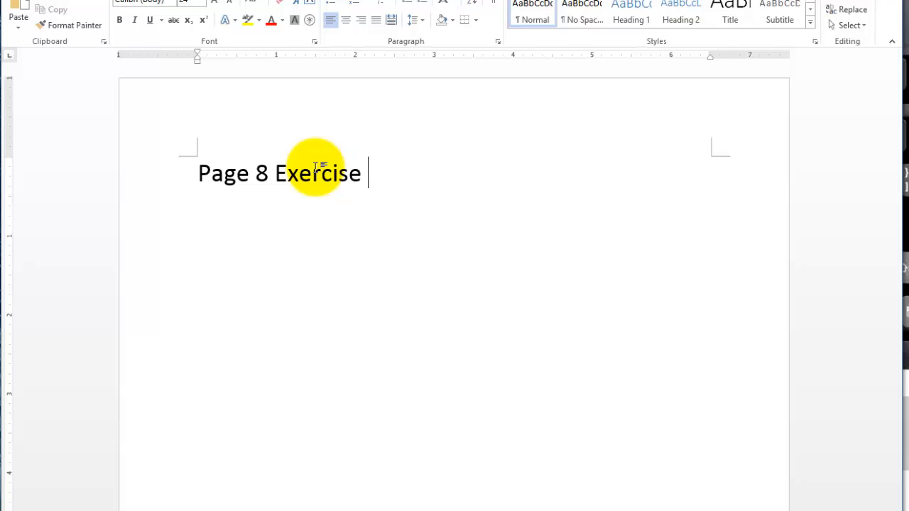
text(1.1A)
click(175, 285)
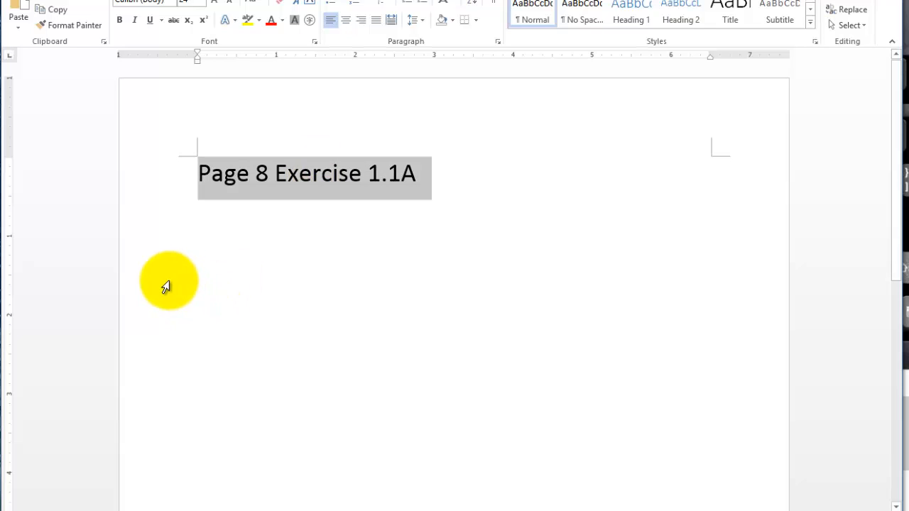
key(Delete)
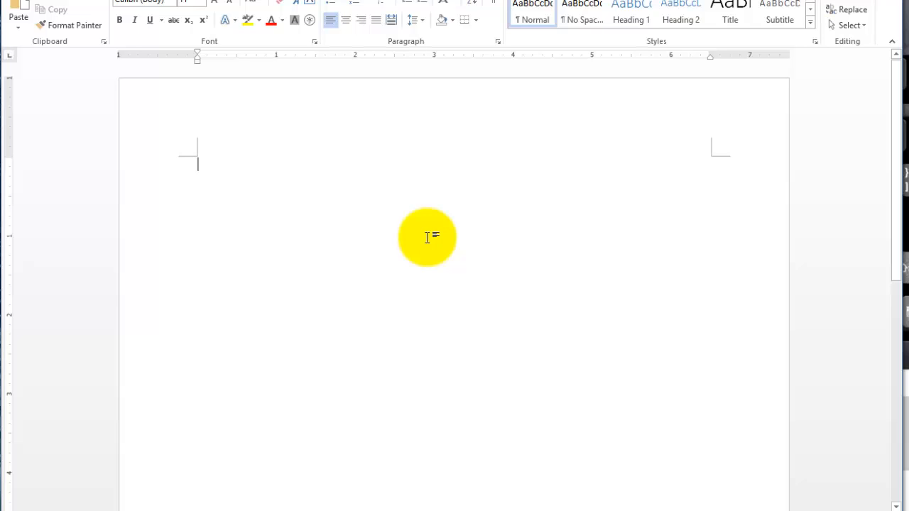
Step: Enter "Page 9" on the blank page and erase it again
text(Page 9)
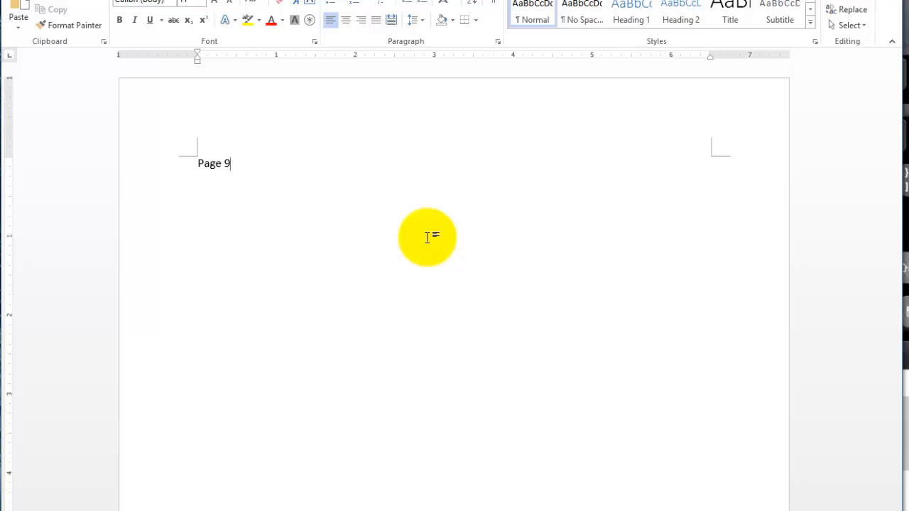
key(BackSpace)
key(BackSpace)
key(BackSpace)
key(BackSpace)
key(BackSpace)
key(BackSpace)
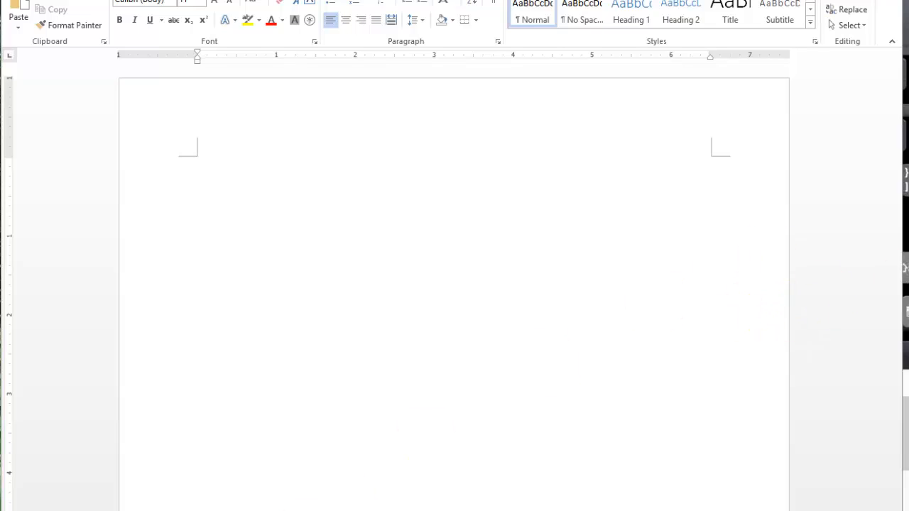
Step: Add the paragraph beginning "Web page resumes fall into two categories" and the unfinished line "This document was written Wed" below it
click(317, 187)
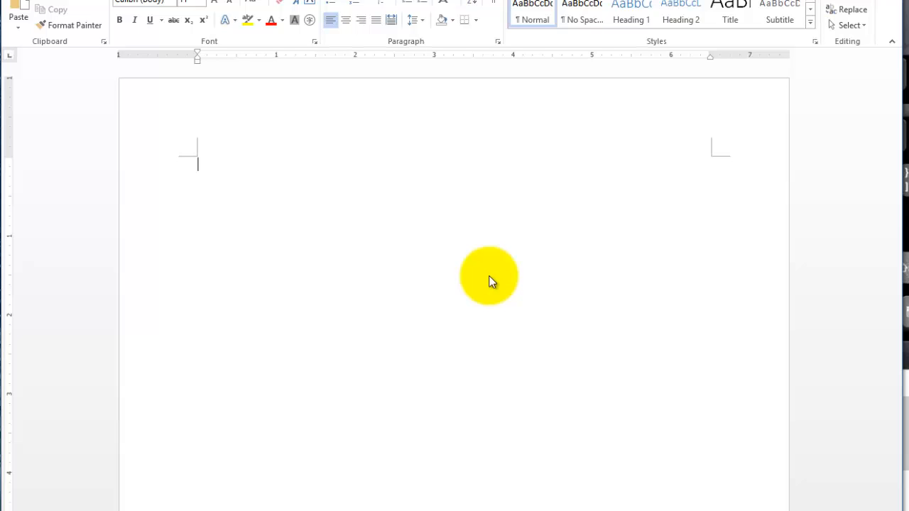
text(Web page resumes fall into two categories: individuals who build a personal web page and bring it to the employer’s attention; and companies that allow you to enter our details either into their standard resume form or by cutting and pasting your file on to their site. The resume is then indexed and stored on their site for future employers to search through. If you intend to set up your web page as a substitute resume, you must apply the same level of professionalism that you would to a conventional resume. The key difference with a web page resume is that you can include far more information, provided that it is appropriately indexed and the site is easily navigable. However, the initial key pages of the site should convey all the critical information of a conventional resume. Use the extra potential of a website for additional optional information in links that employers can choose to follow. Keep in mind that website resumes become public documents, which potentially can be accessed by anyone, including your current boss. This document was written Wed)
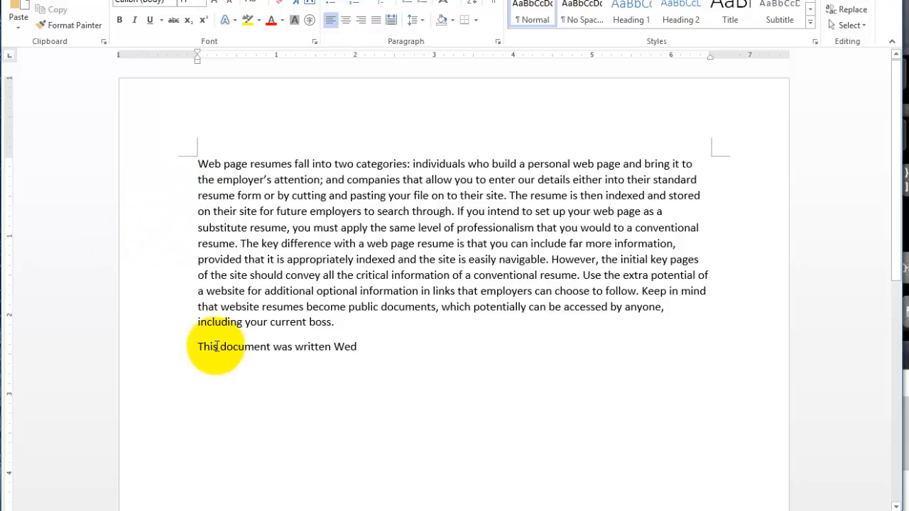
Step: Review the resume paragraph and the line below it, highlighting the paragraph, the line and its individual words
drag(197, 161, 356, 318)
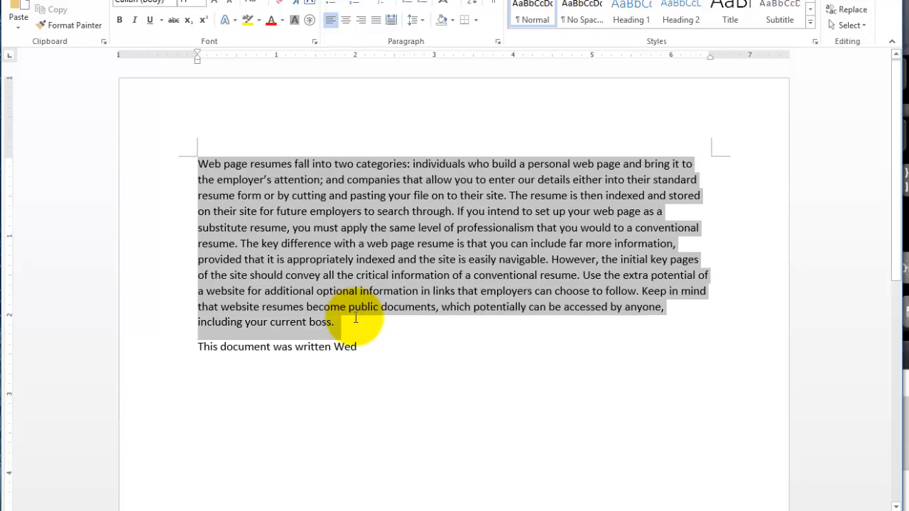
click(285, 267)
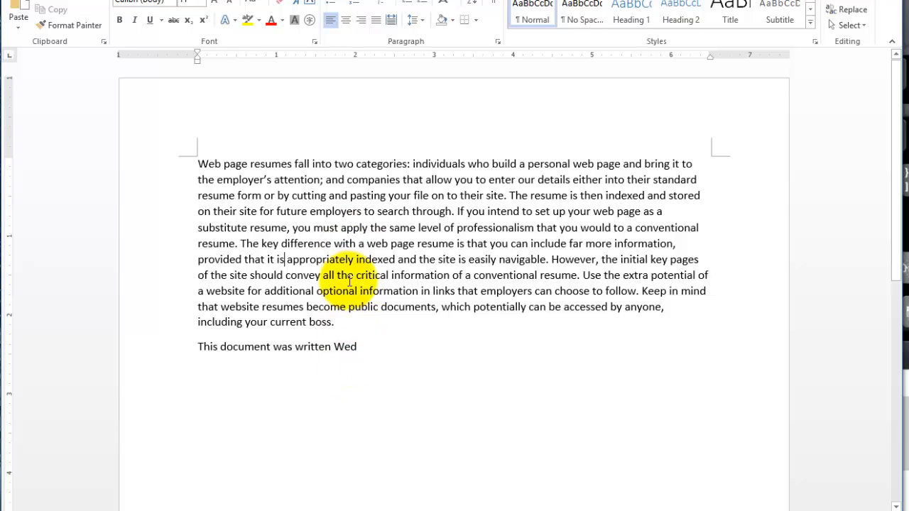
click(381, 346)
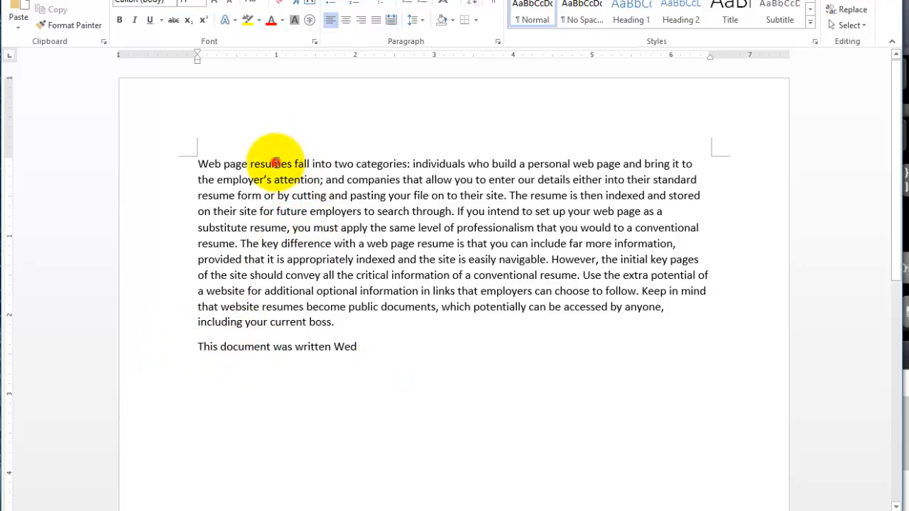
drag(266, 164, 363, 324)
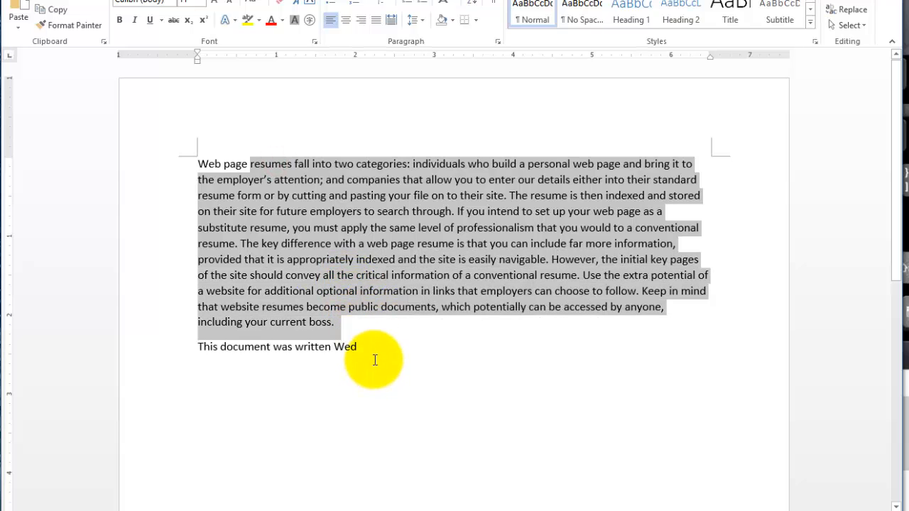
click(377, 347)
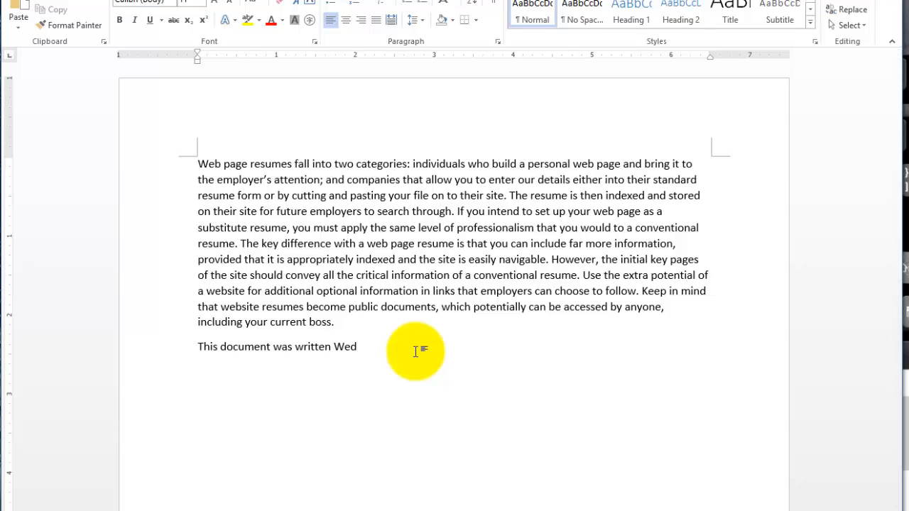
drag(198, 346, 366, 348)
click(371, 348)
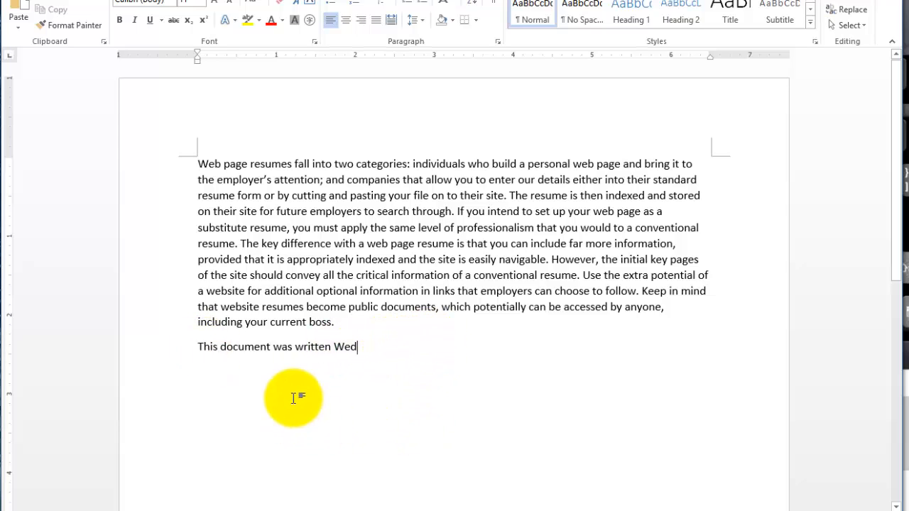
drag(199, 347, 244, 345)
double_click(244, 345)
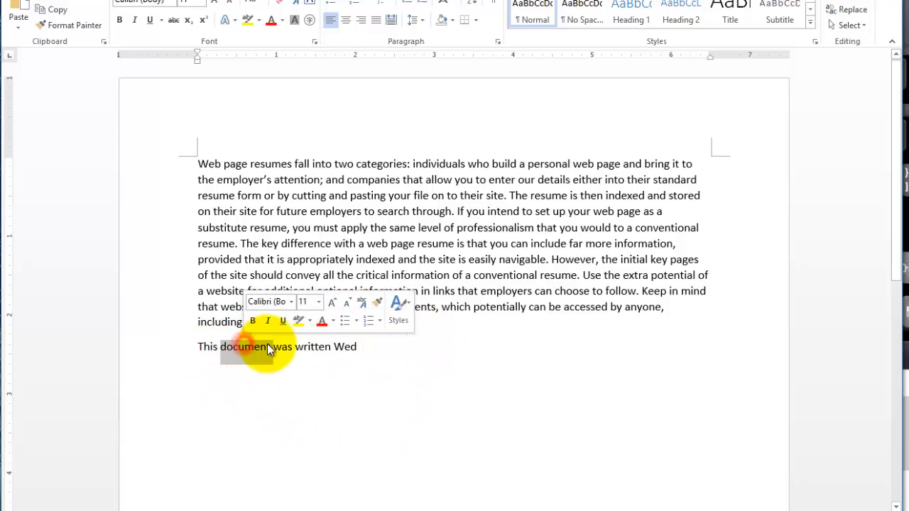
double_click(280, 346)
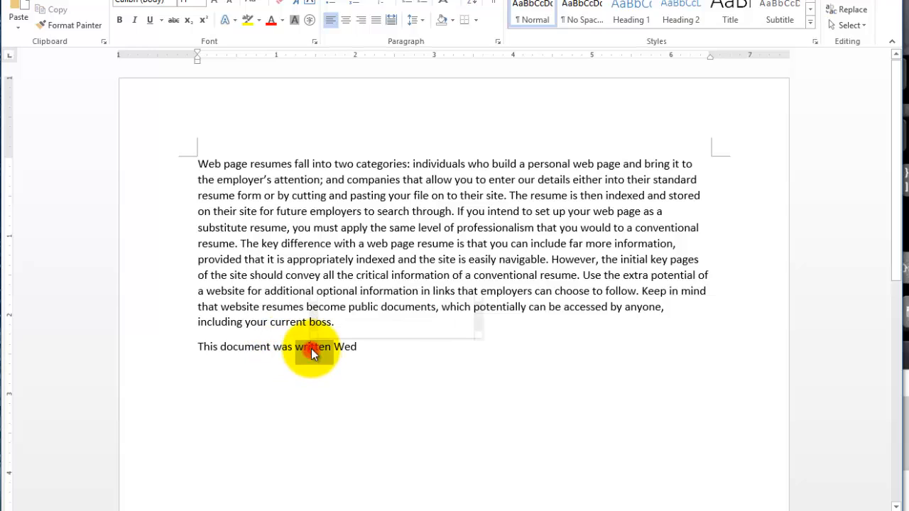
double_click(321, 348)
double_click(352, 349)
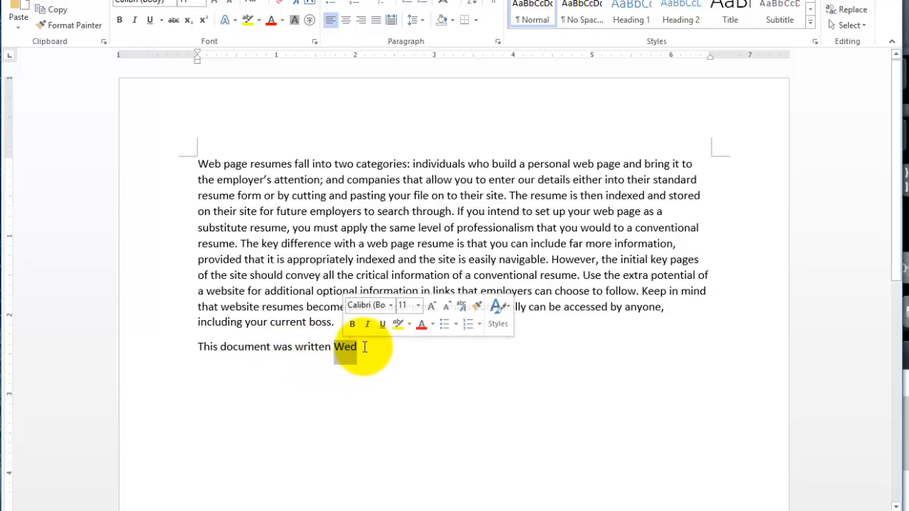
click(365, 354)
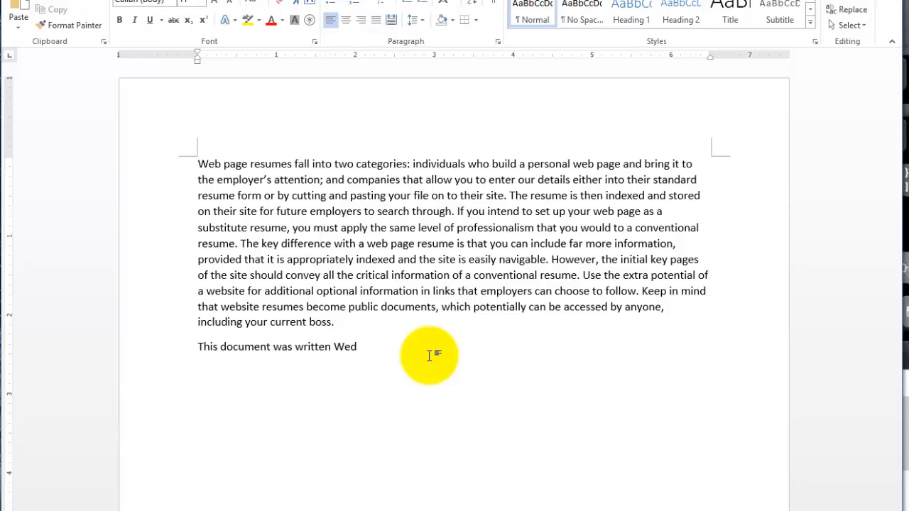
Step: Complete the last line as "This document was written Wednesday, November 18, 2015.", accepting the AutoComplete suggestions for the day and month
text(n)
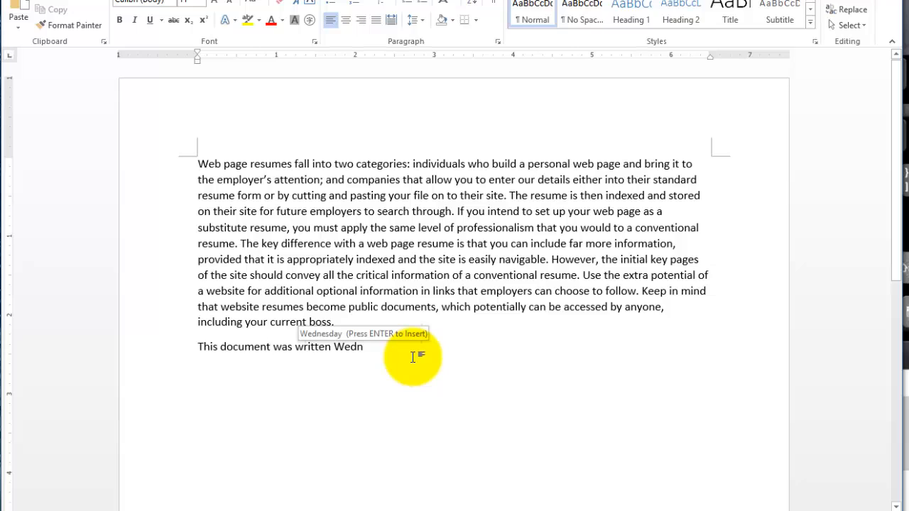
key(Return)
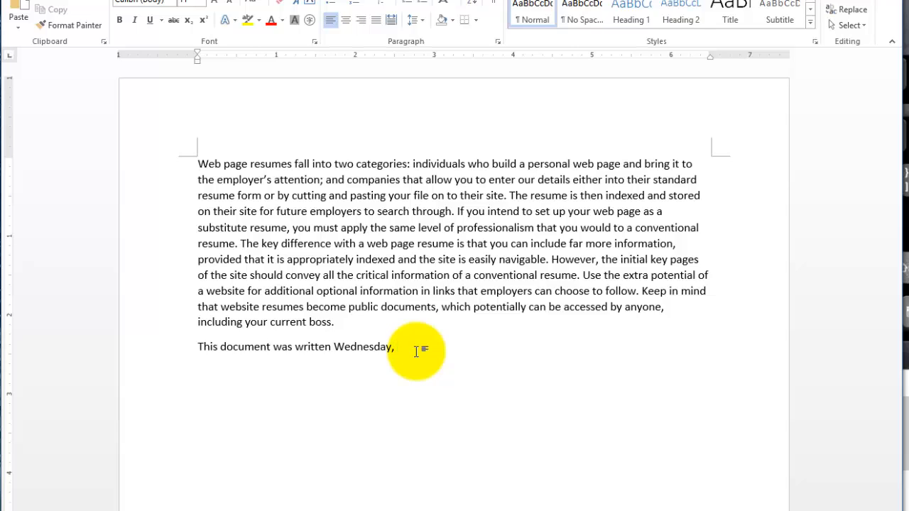
text(ove)
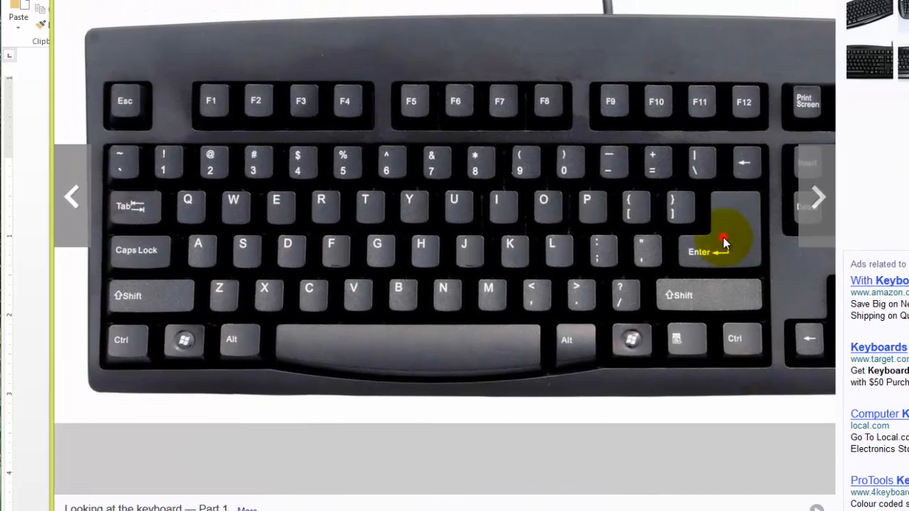
click(723, 237)
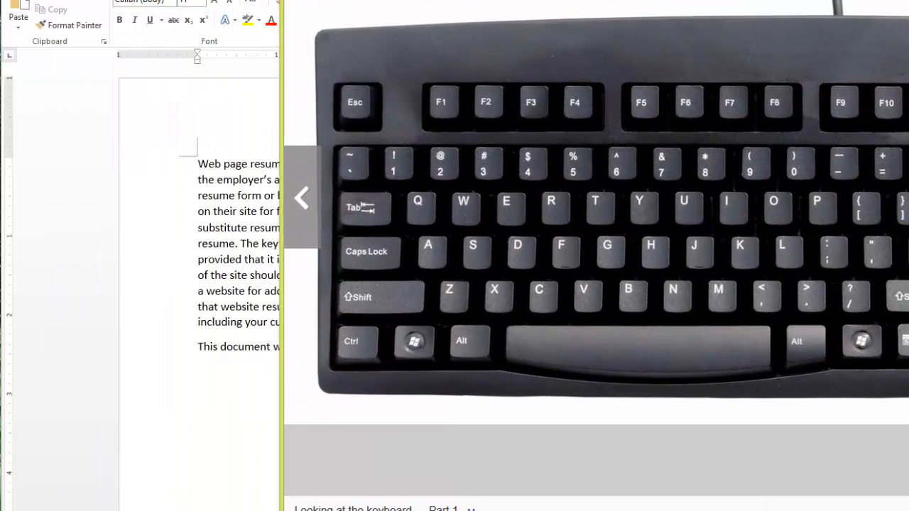
click(190, 384)
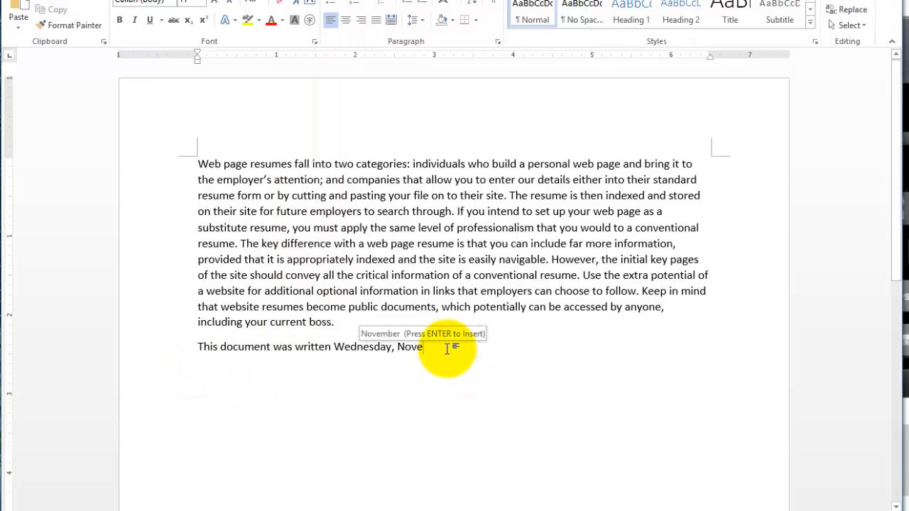
key(Return)
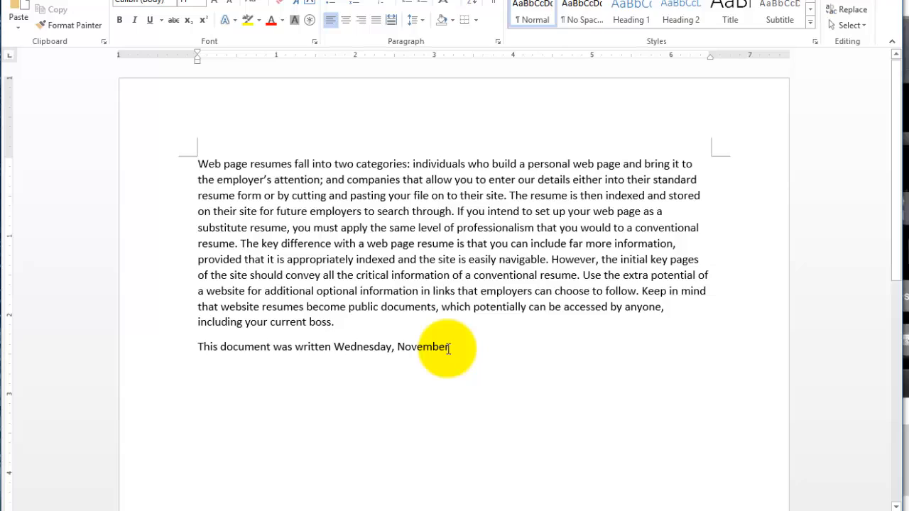
text(18)
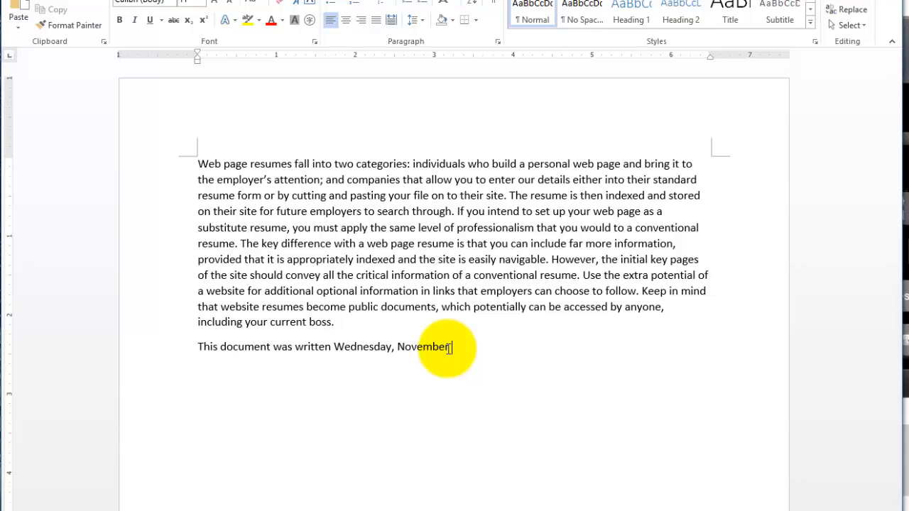
text(, 2015.)
Step: Insert a blank paragraph after "including your current boss." and remove it again
click(367, 322)
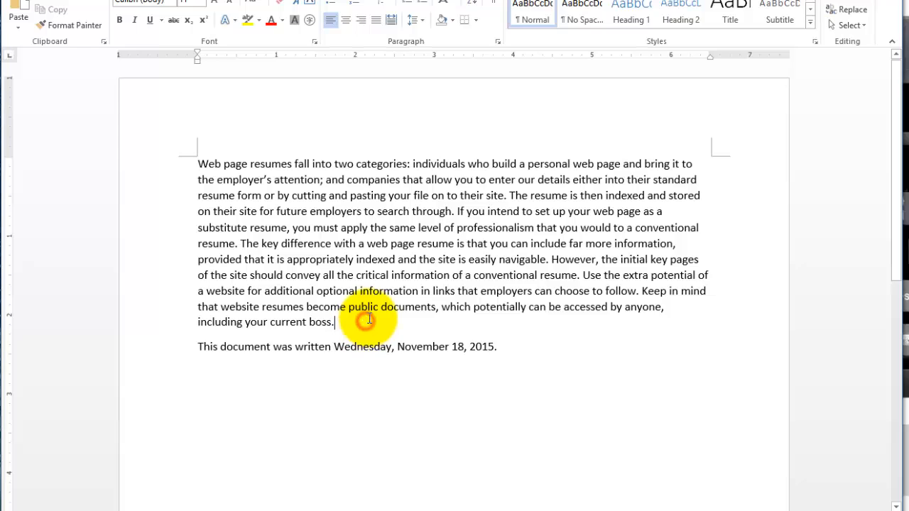
double_click(301, 322)
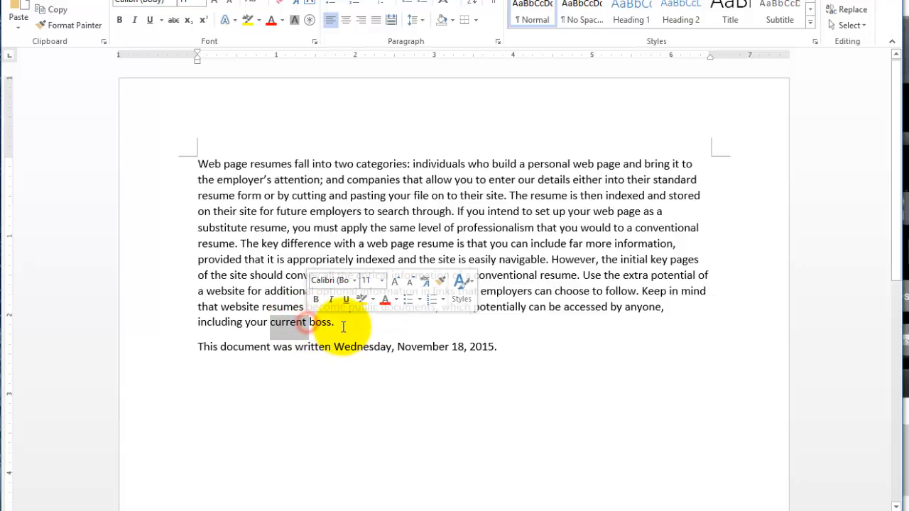
double_click(323, 323)
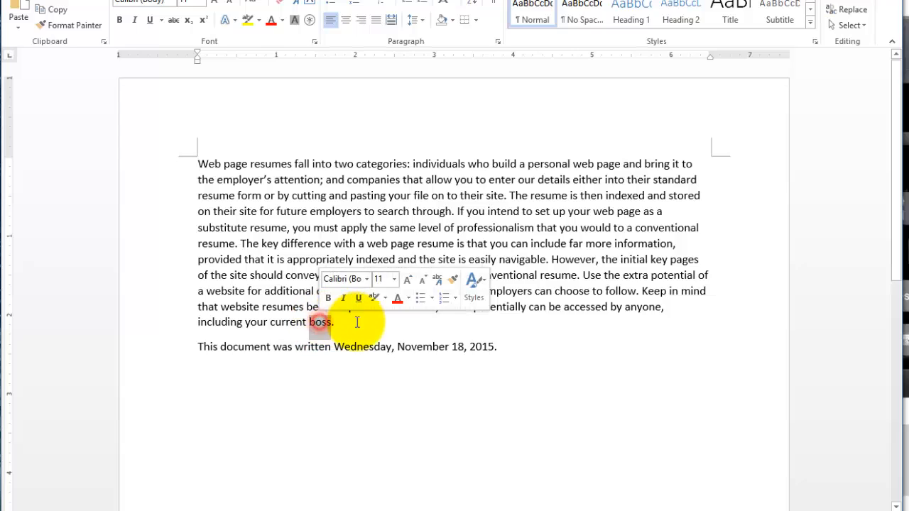
click(351, 324)
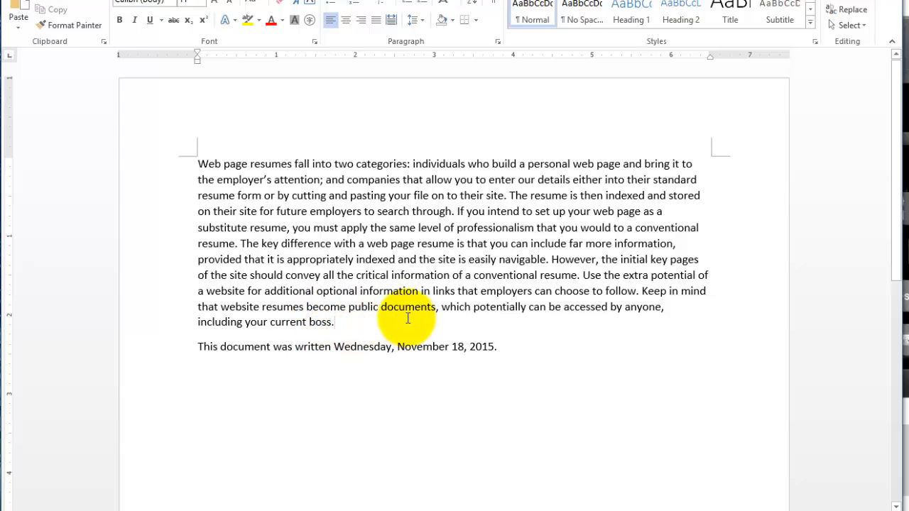
key(Return)
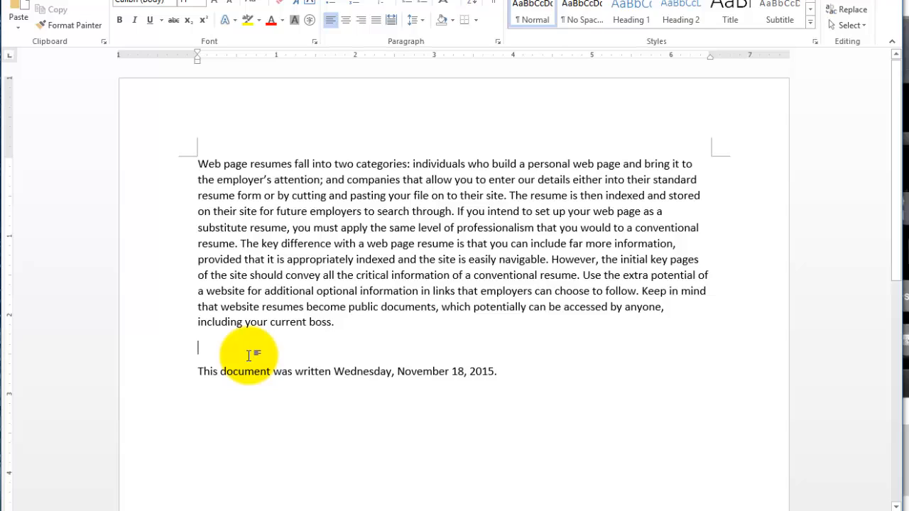
key(Delete)
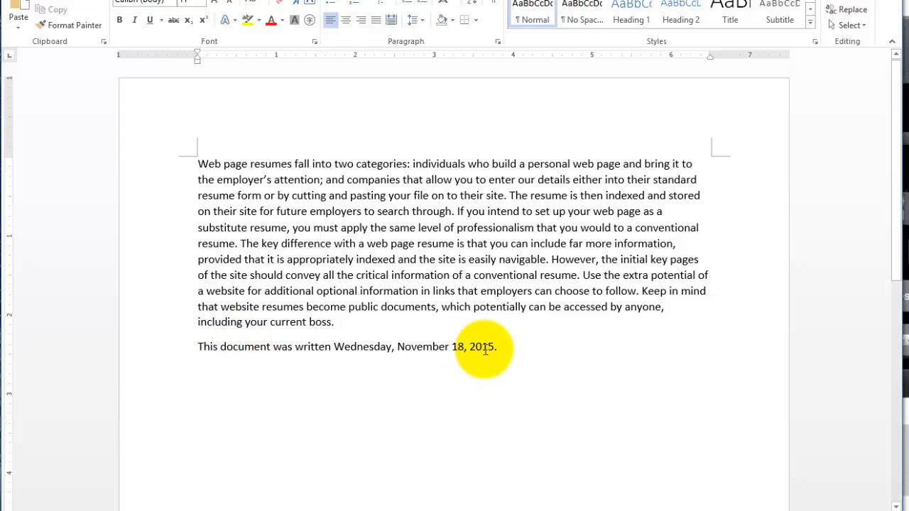
Step: Start a new paragraph below the line ending "November 18, 2015."
click(511, 347)
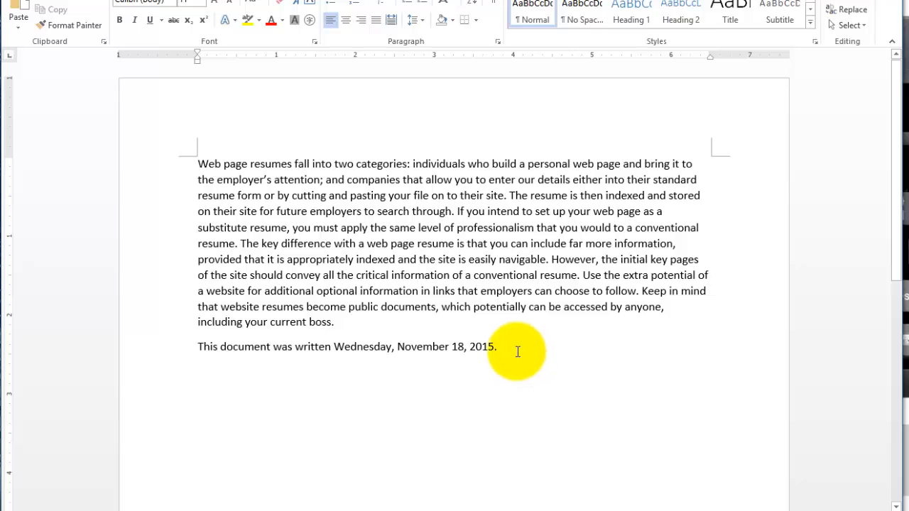
double_click(484, 348)
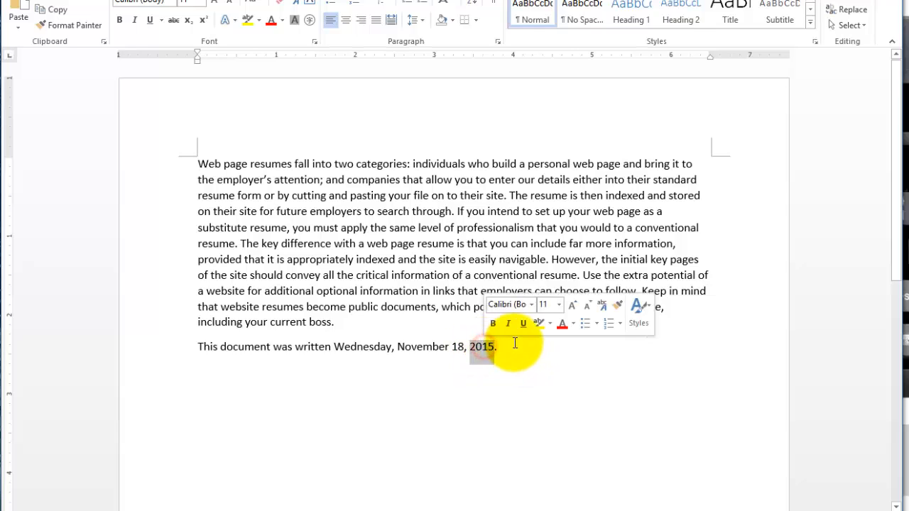
click(515, 344)
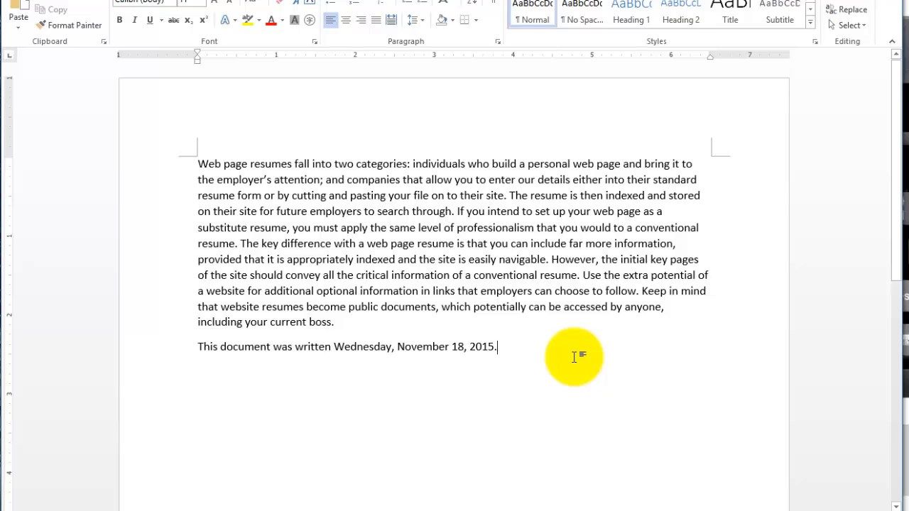
key(Return)
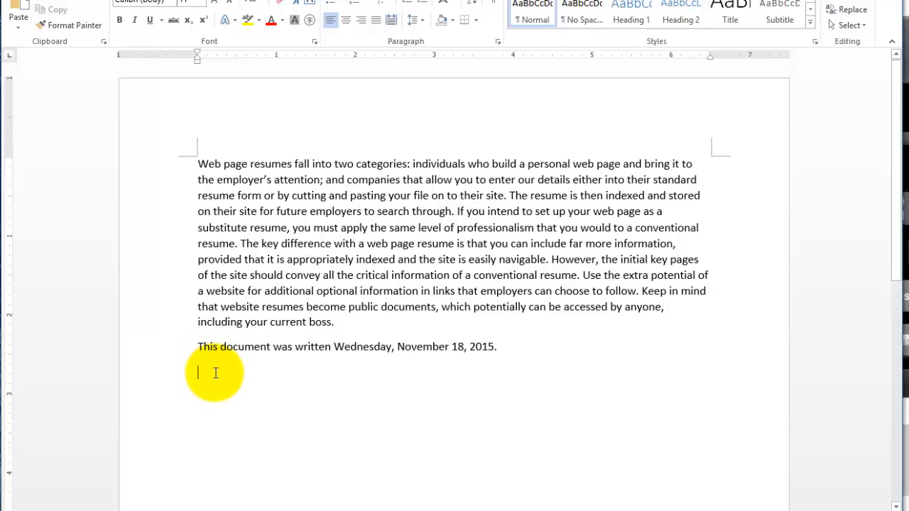
Step: Replace the new paragraph with a line break after "November 18, 2015." and enter "Please insert this information" on the new line
key(BackSpace)
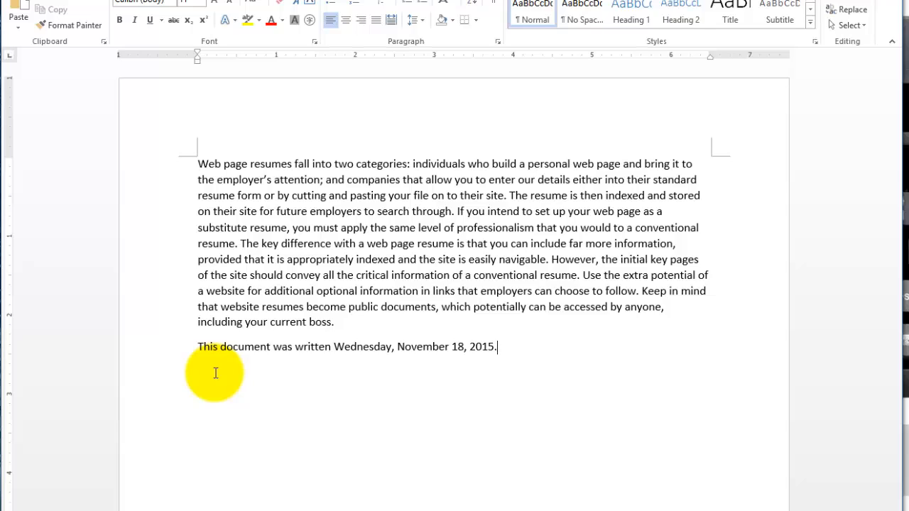
key(Return)
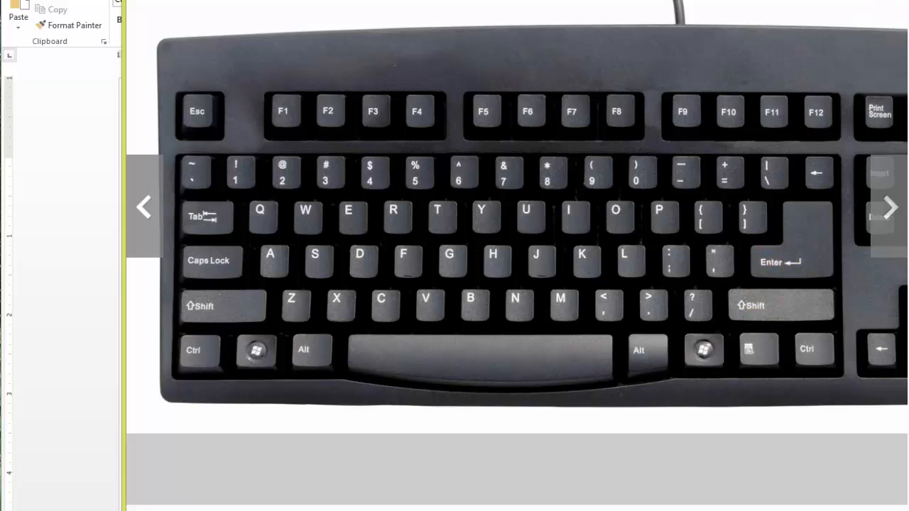
click(49, 275)
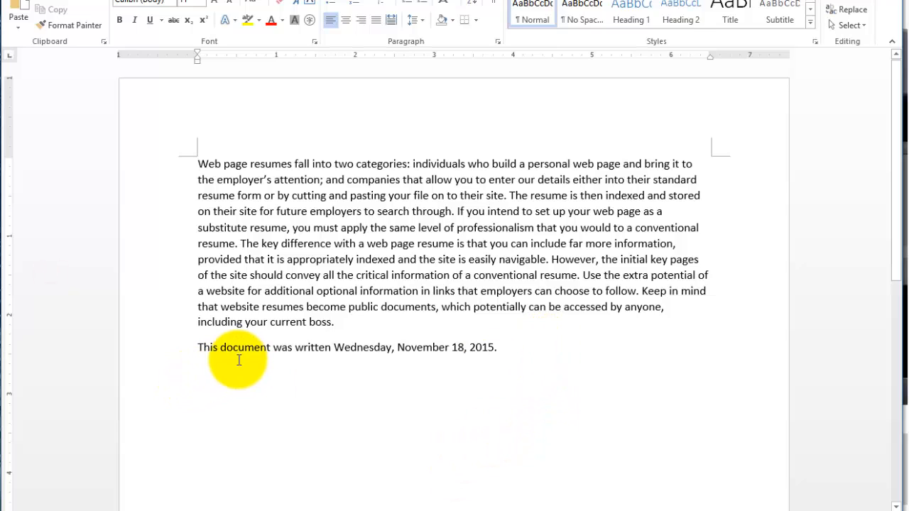
click(201, 365)
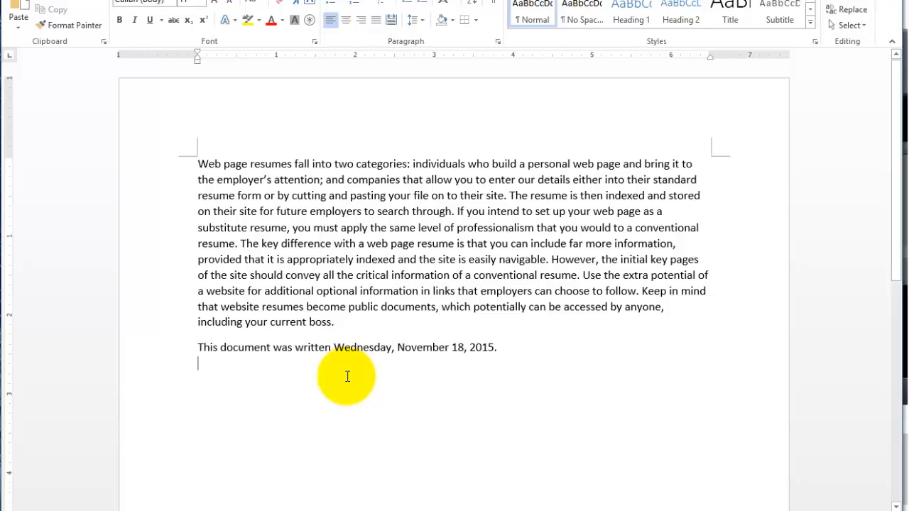
text(Please)
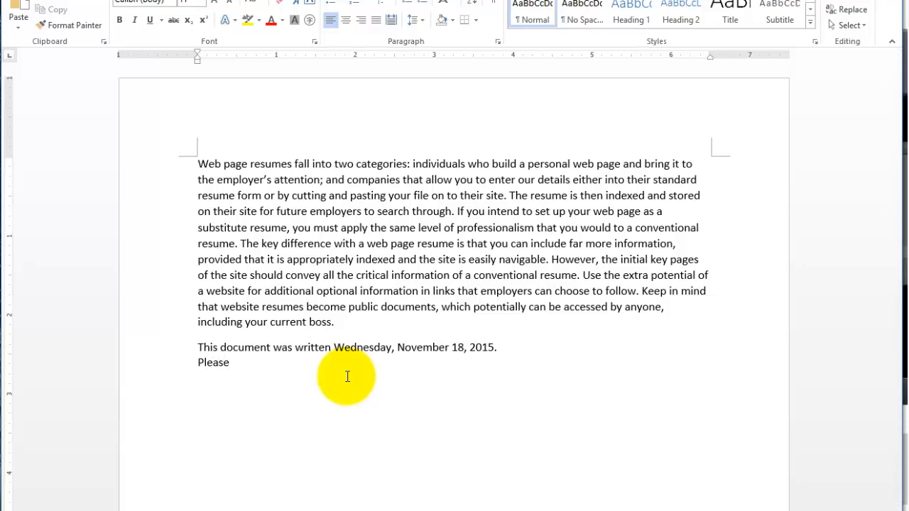
text( insert this informaiton)
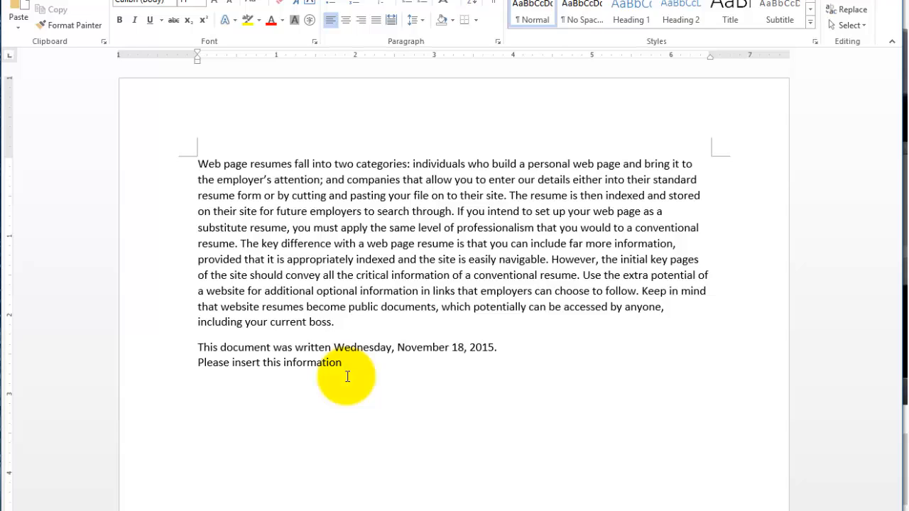
Step: Delete and retype the word "information" several times with deliberate misspellings to try out AutoCorrect
key(BackSpace)
key(BackSpace)
key(BackSpace)
key(BackSpace)
key(BackSpace)
key(BackSpace)
key(BackSpace)
key(BackSpace)
key(BackSpace)
text(ormation)
key(BackSpace)
key(BackSpace)
key(BackSpace)
key(BackSpace)
key(BackSpace)
key(BackSpace)
key(BackSpace)
key(BackSpace)
key(BackSpace)
text(or)
key(BackSpace)
text(mation)
key(BackSpace)
key(BackSpace)
key(BackSpace)
key(BackSpace)
key(BackSpace)
key(BackSpace)
key(BackSpace)
key(BackSpace)
text(omation)
key(BackSpace)
key(BackSpace)
key(BackSpace)
key(BackSpace)
key(BackSpace)
key(BackSpace)
key(BackSpace)
key(BackSpace)
text(ormation)
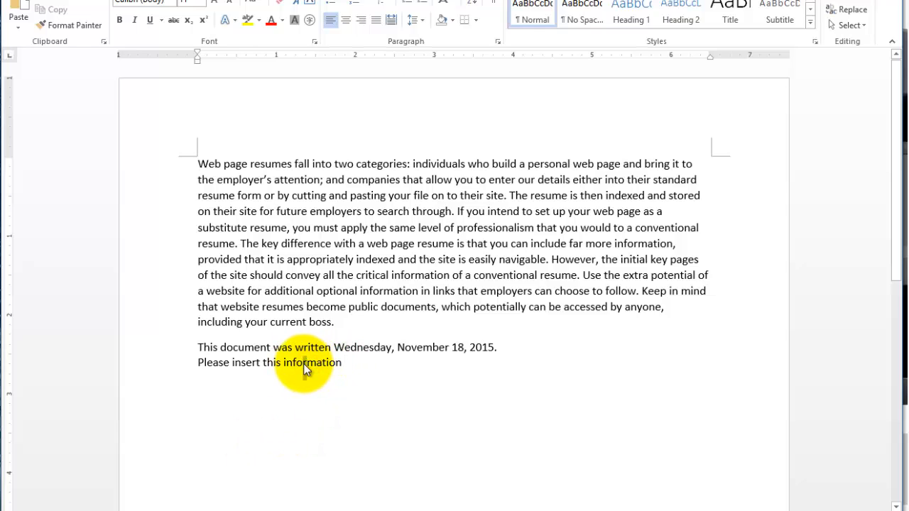
Step: Complete the last line with "as the 3rd paragraph in the 7th section." and start a new paragraph below it
click(361, 368)
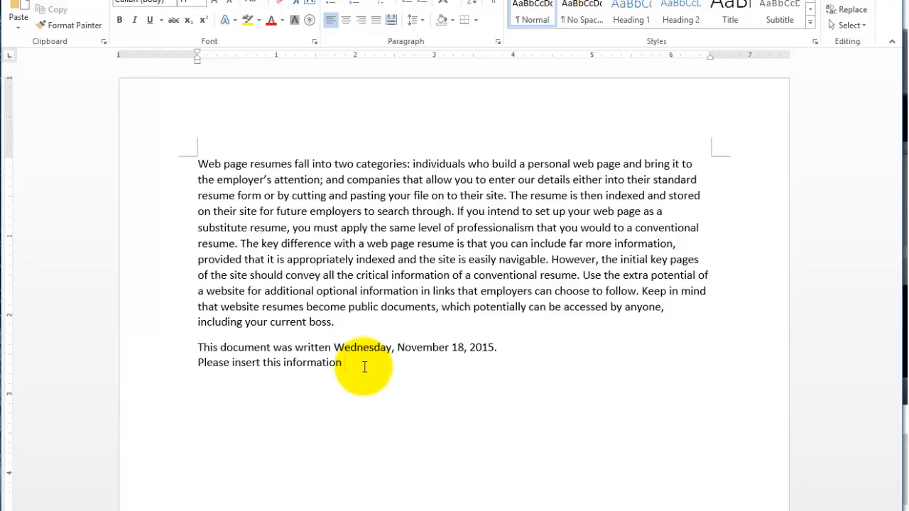
click(306, 365)
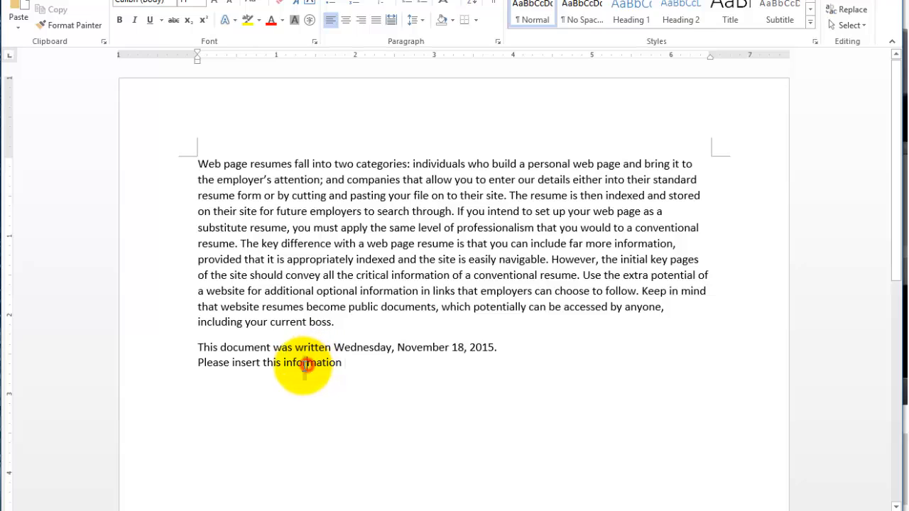
click(354, 365)
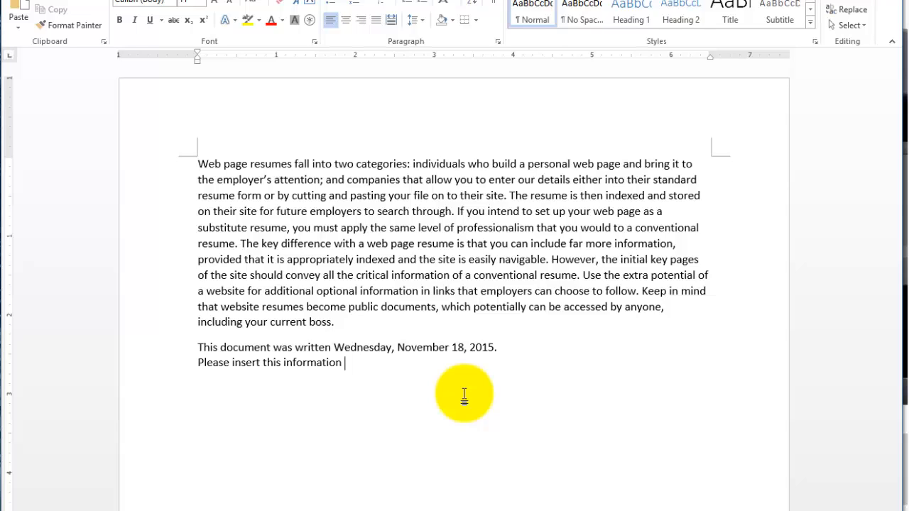
text(as the 3rd)
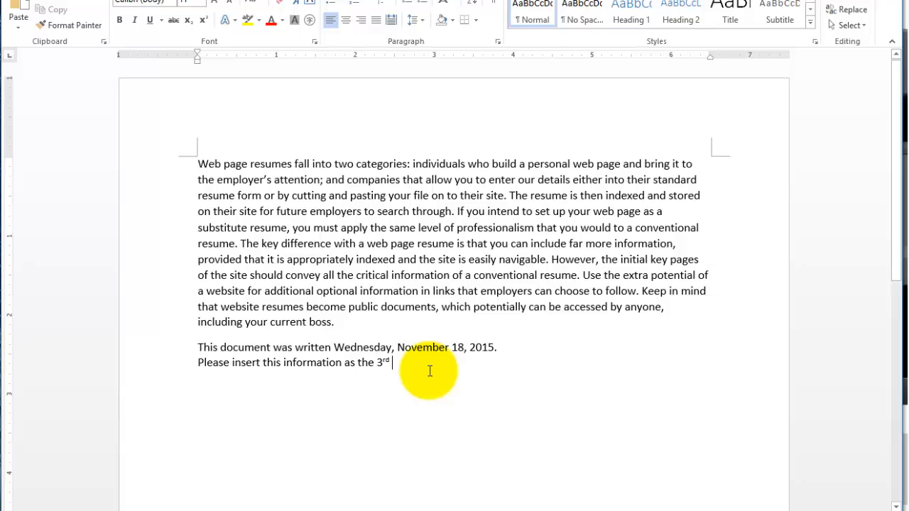
text(p)
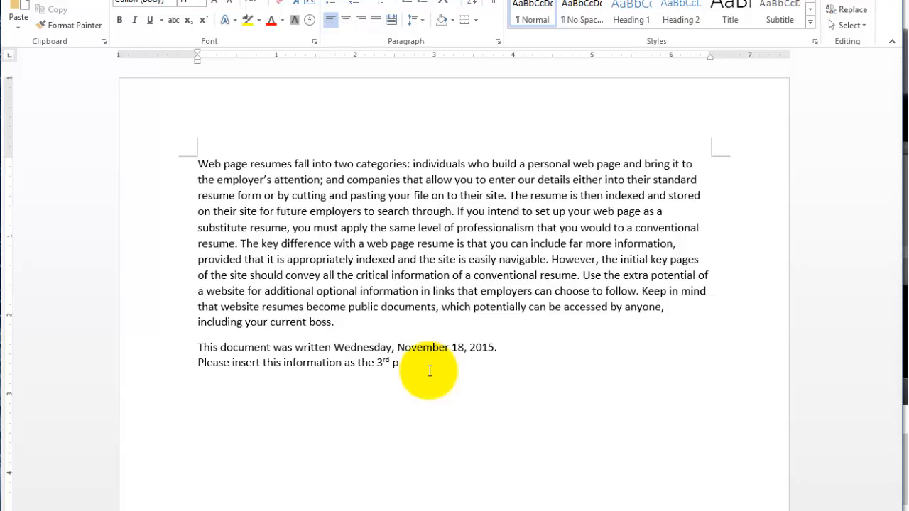
text(aragraph in the 7th section.)
key(Return)
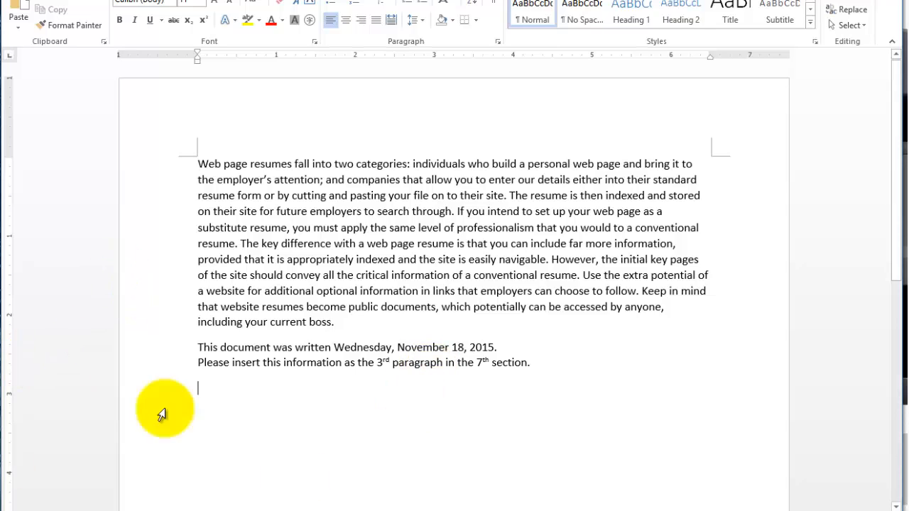
click(205, 393)
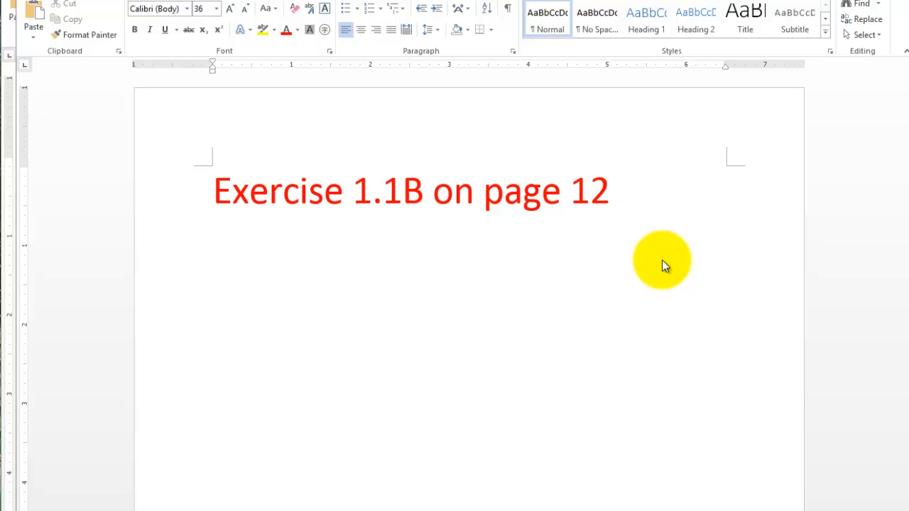
Step: Close the document headed "Exercise 1.1B on page 12" without saving its changes
click(624, 200)
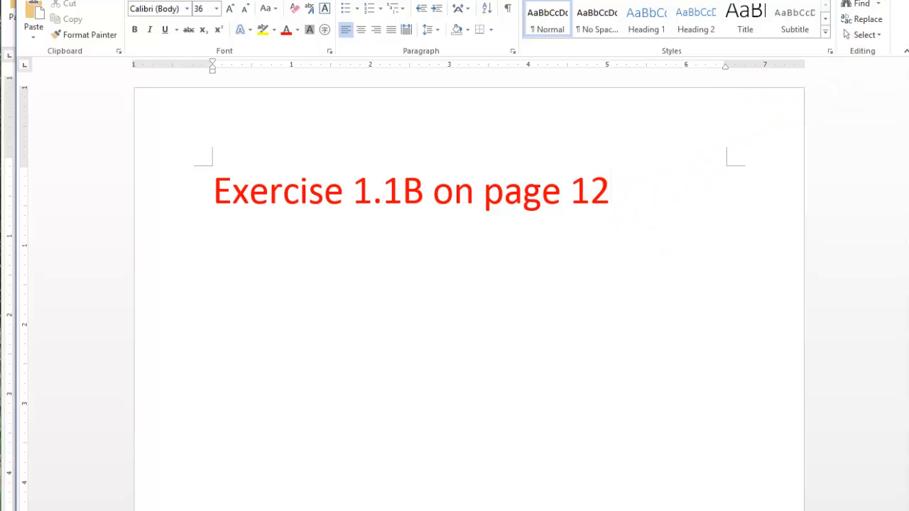
click(900, 0)
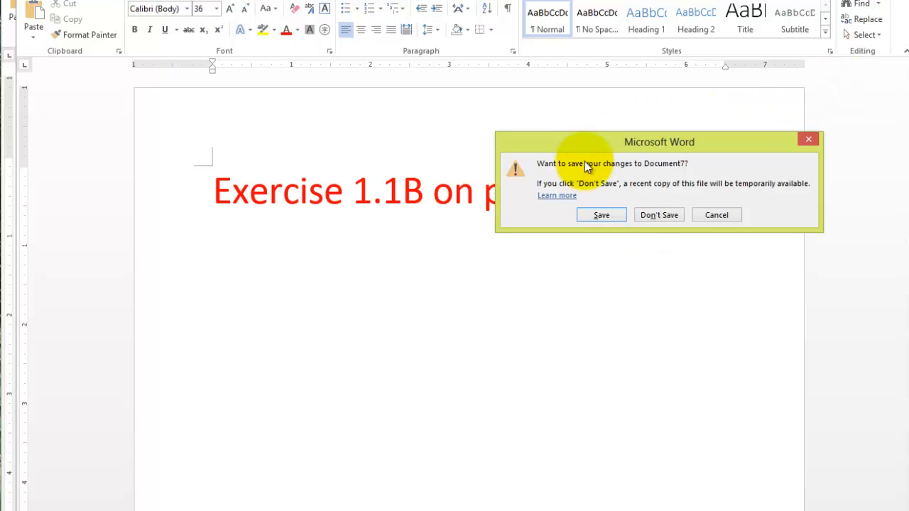
click(659, 215)
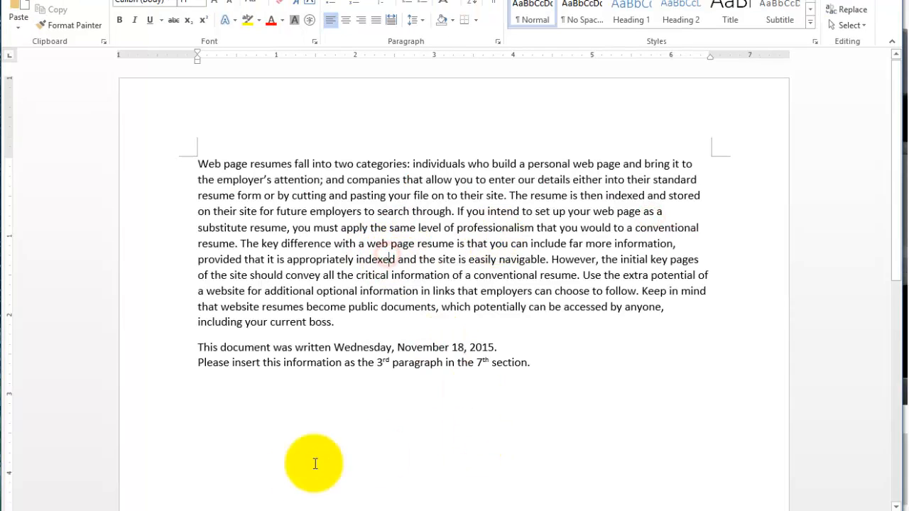
Step: Highlight the line "Please insert this information as the 3rd paragraph in the 7th section." and put the insertion point below it
click(276, 395)
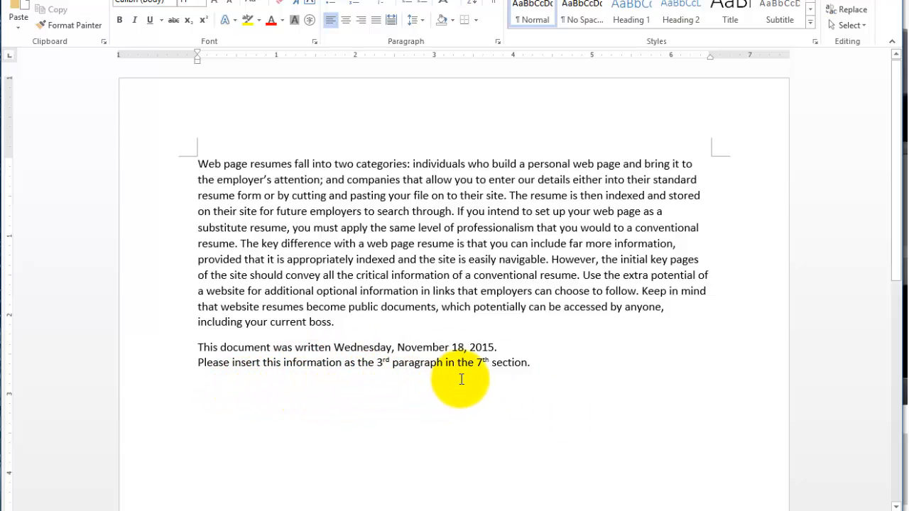
drag(199, 363, 534, 363)
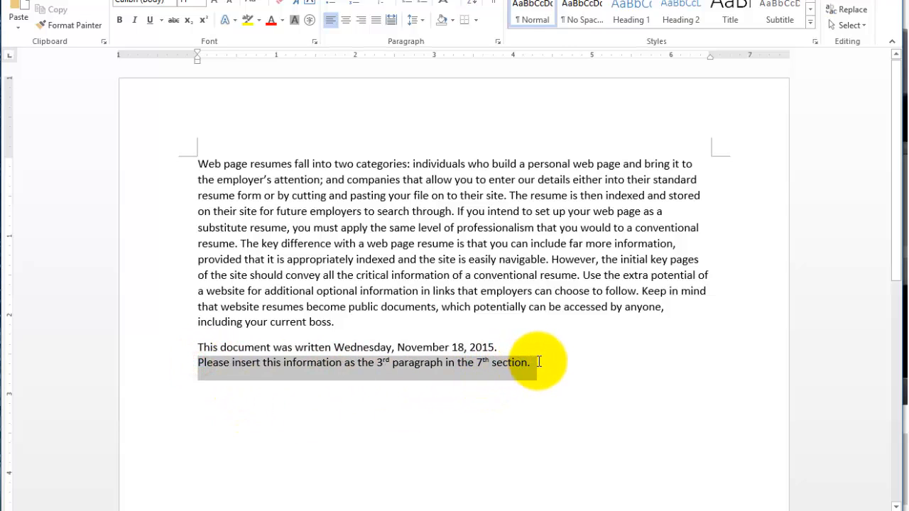
click(228, 395)
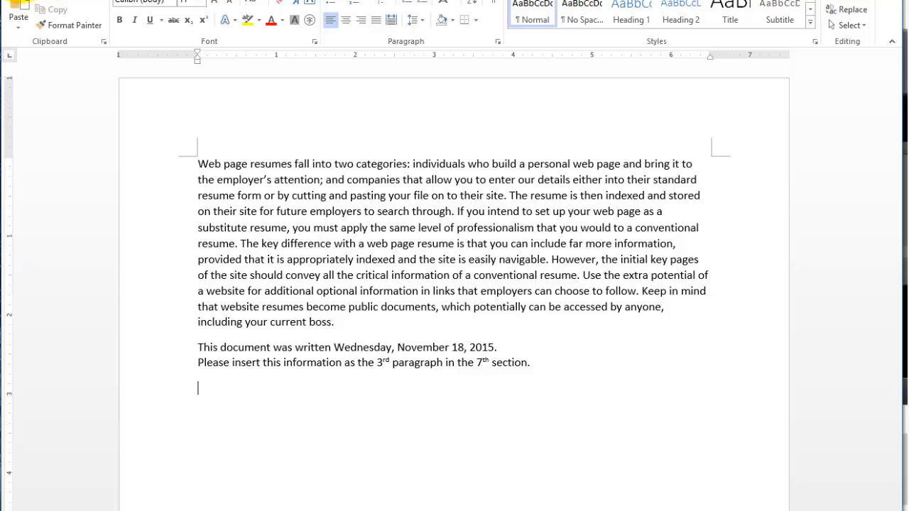
Step: Examine the document info, save locations, new document templates, recent documents and general Word options without changing anything
click(16, 0)
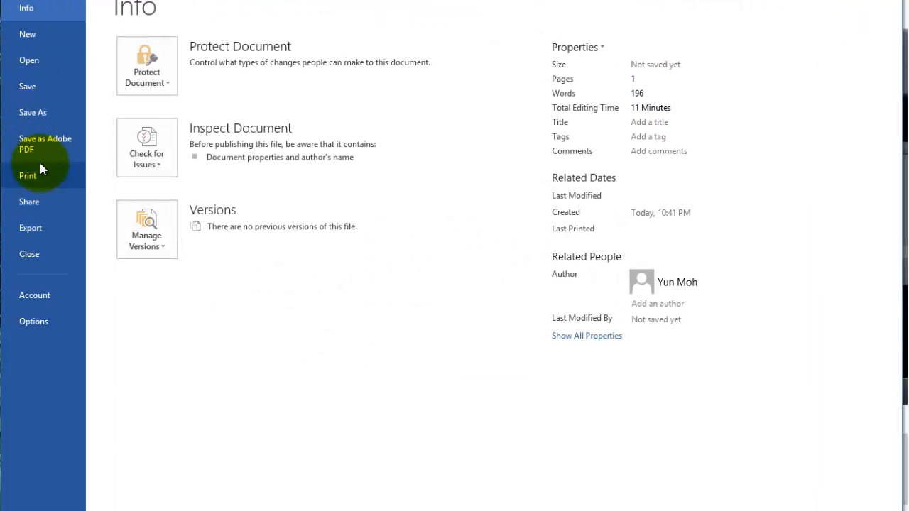
click(40, 110)
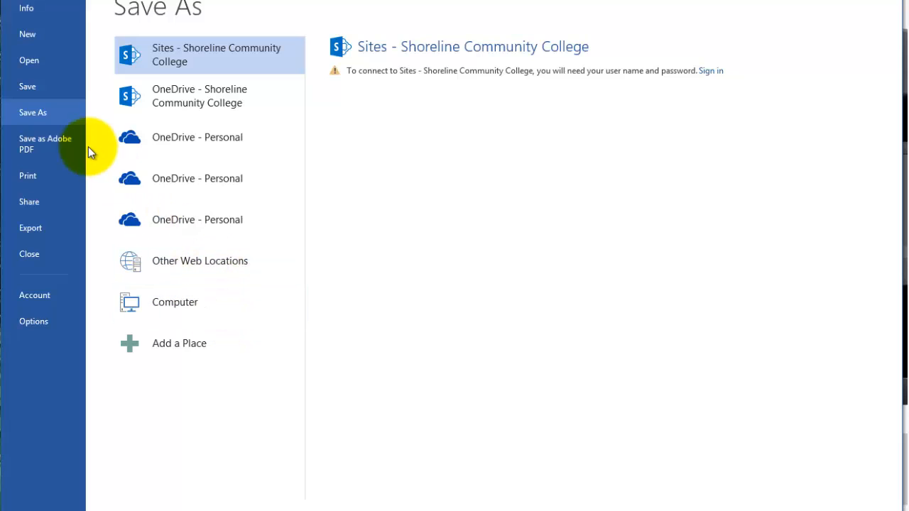
click(37, 112)
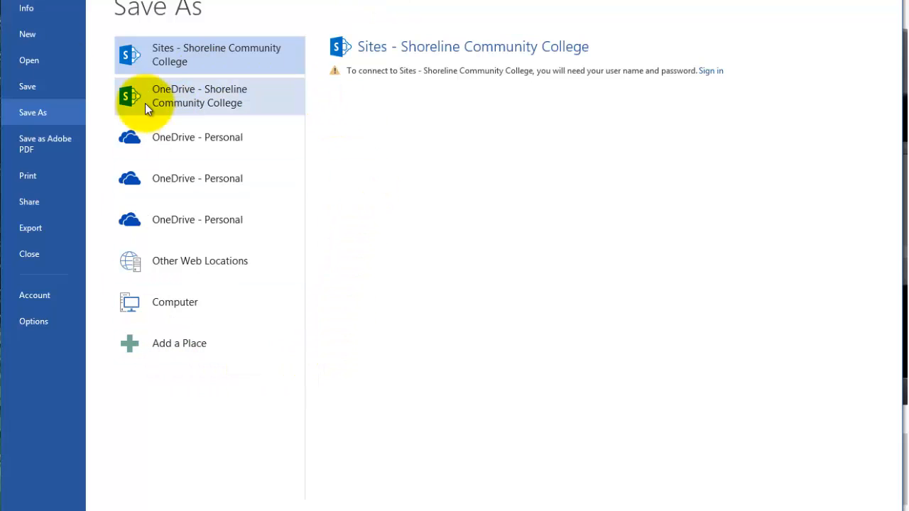
click(29, 10)
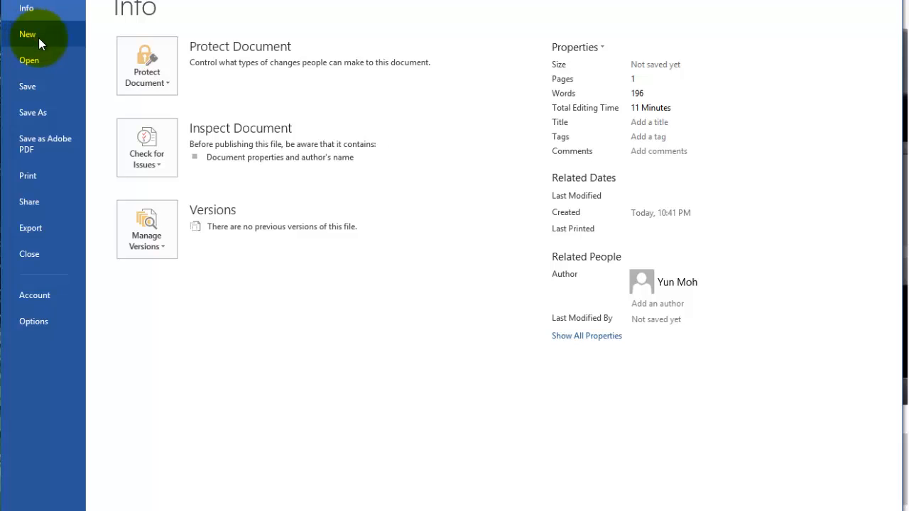
click(37, 34)
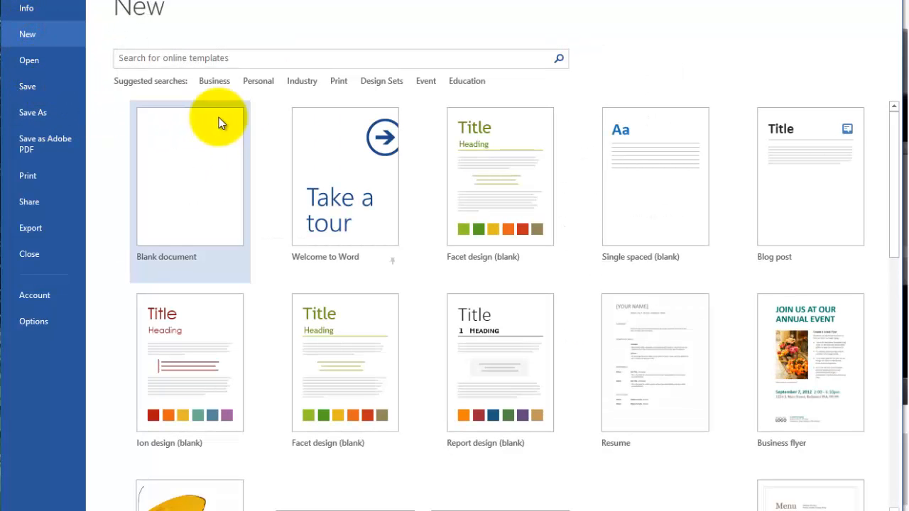
click(30, 62)
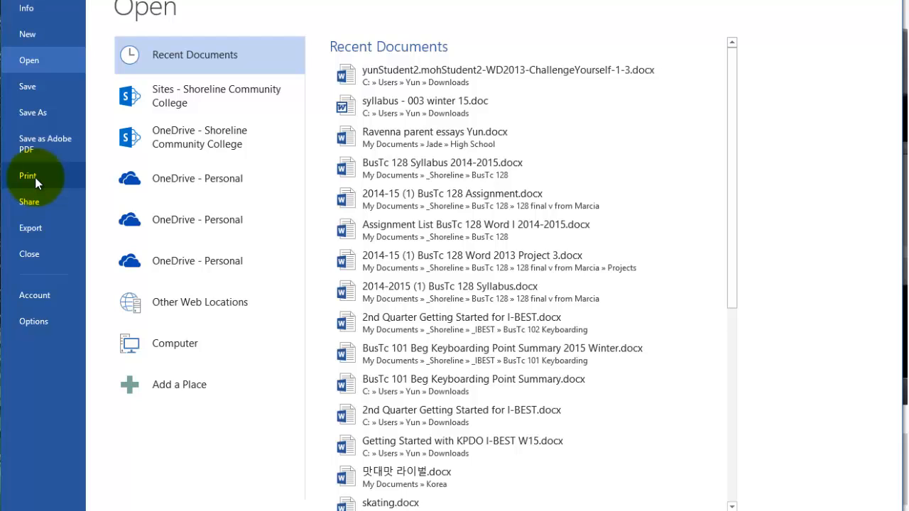
click(38, 325)
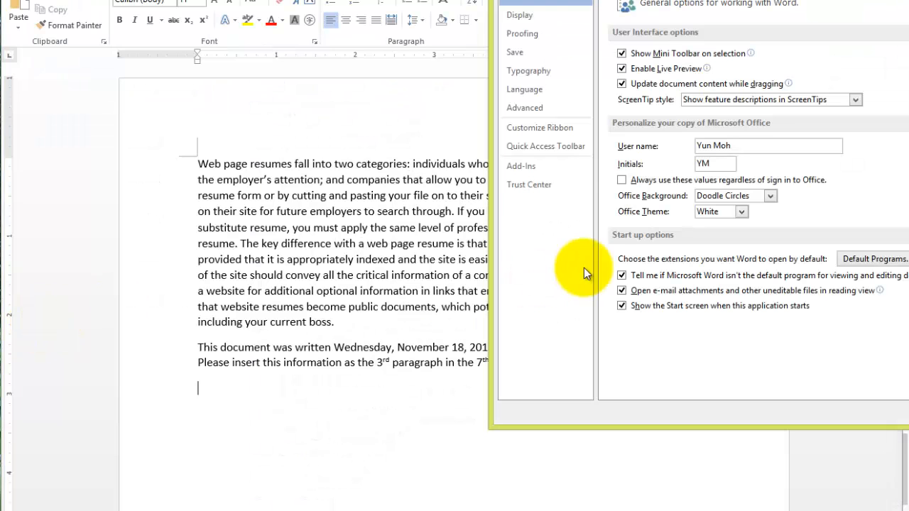
drag(707, 2, 430, 11)
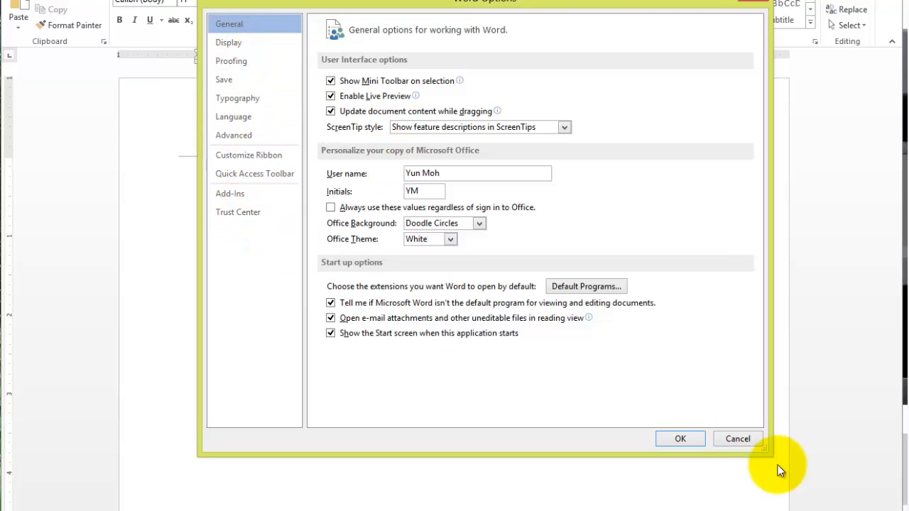
click(736, 439)
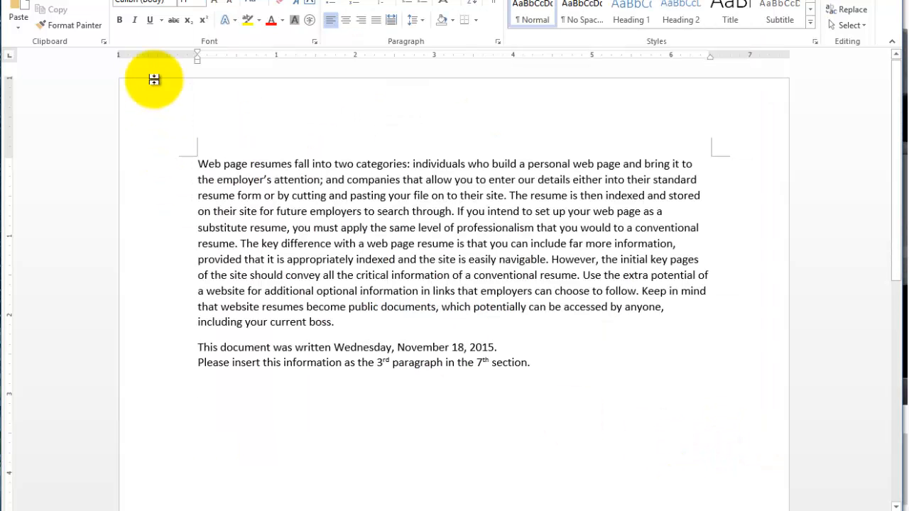
Step: Start saving the document to a browsed location on the computer, and enlarge the Save As dialog and its navigation pane
click(37, 2)
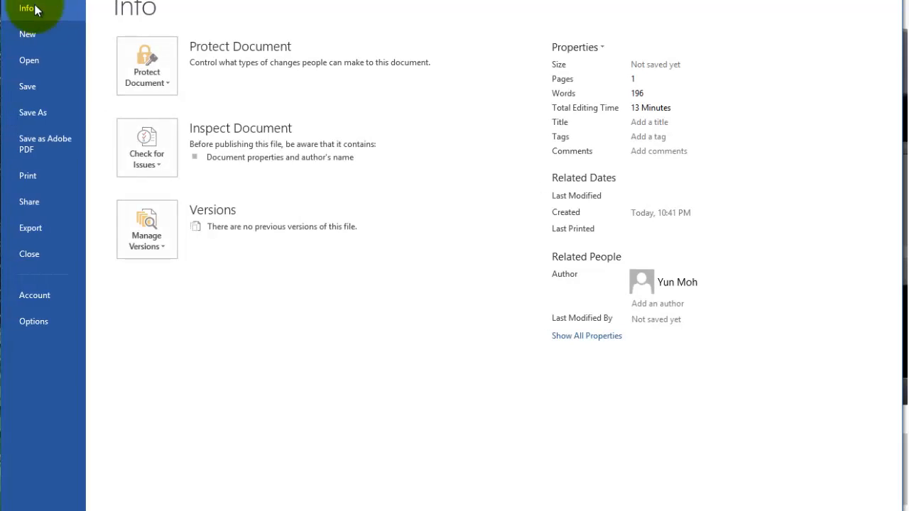
click(41, 112)
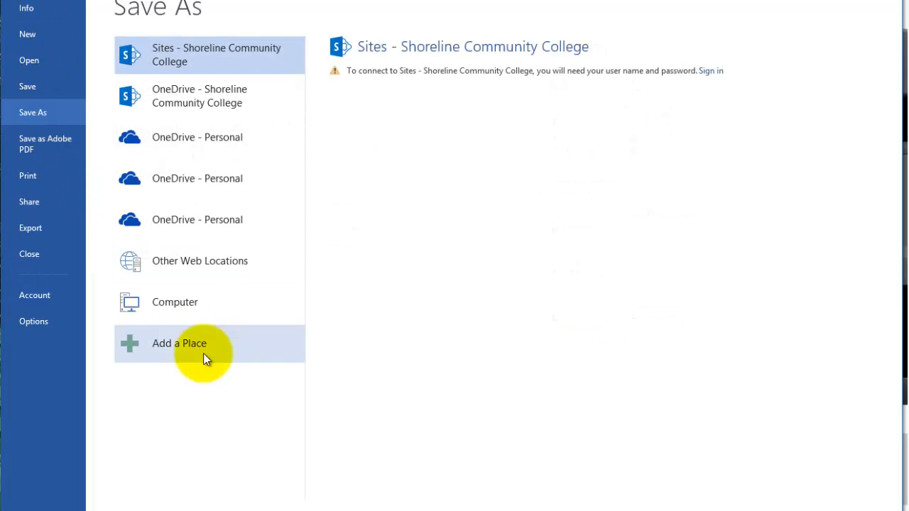
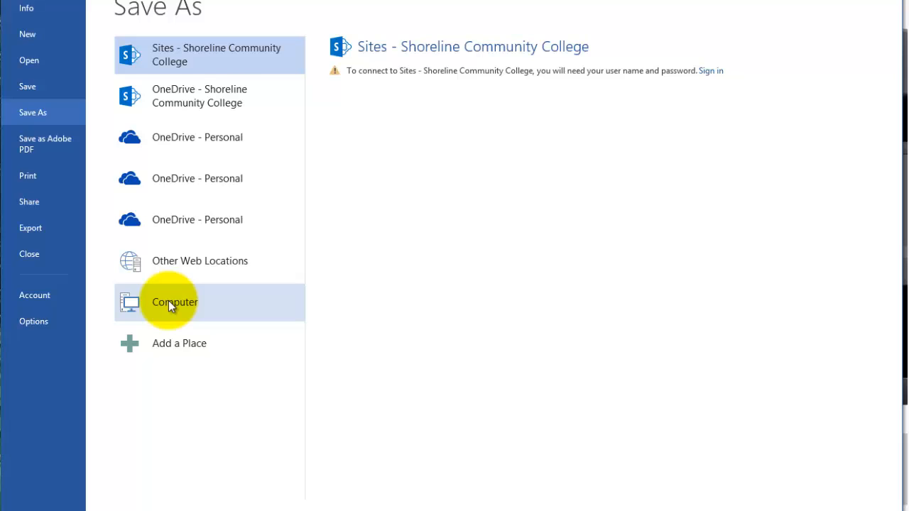
click(168, 300)
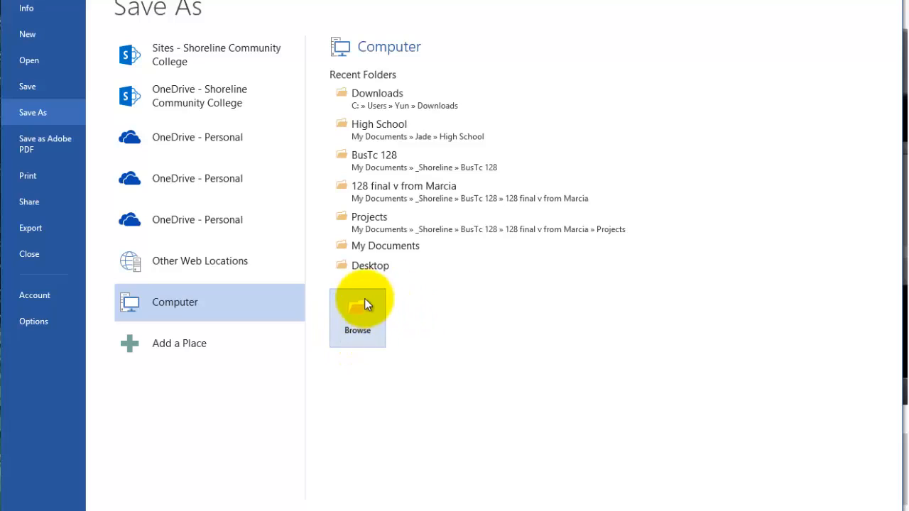
click(364, 326)
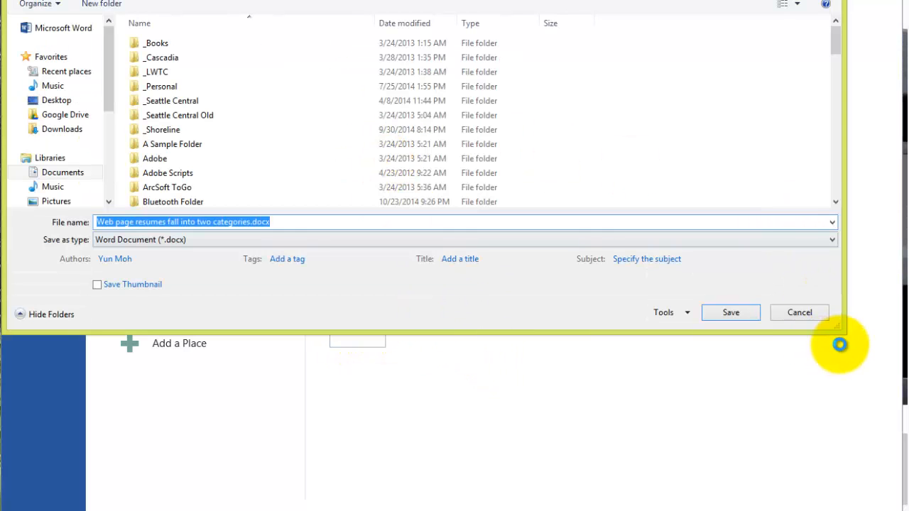
drag(219, 0, 245, 1)
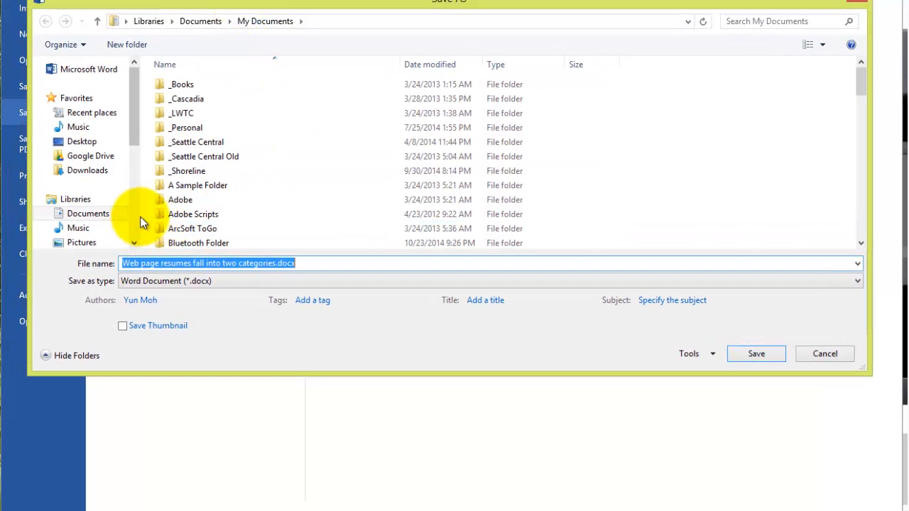
drag(141, 217, 197, 231)
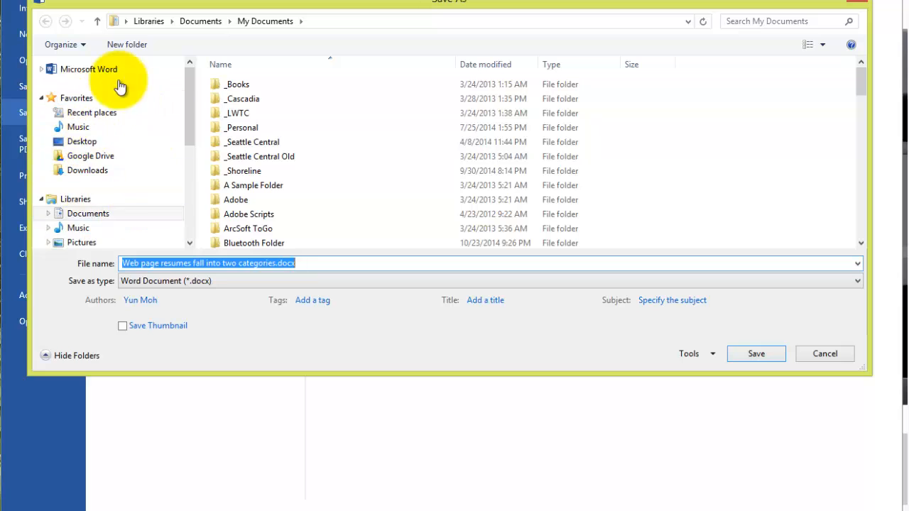
drag(199, 377, 201, 438)
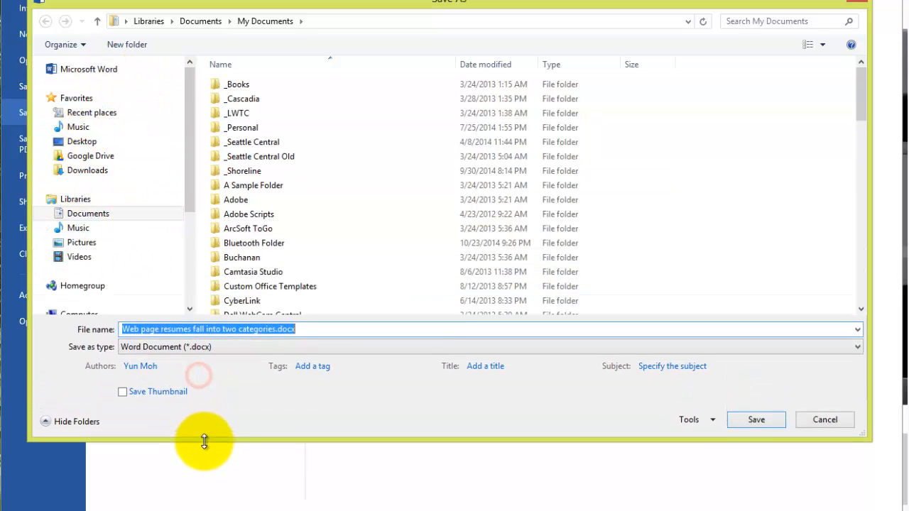
Step: Look through the available save locations and open the D: drive
drag(189, 147, 184, 84)
click(189, 63)
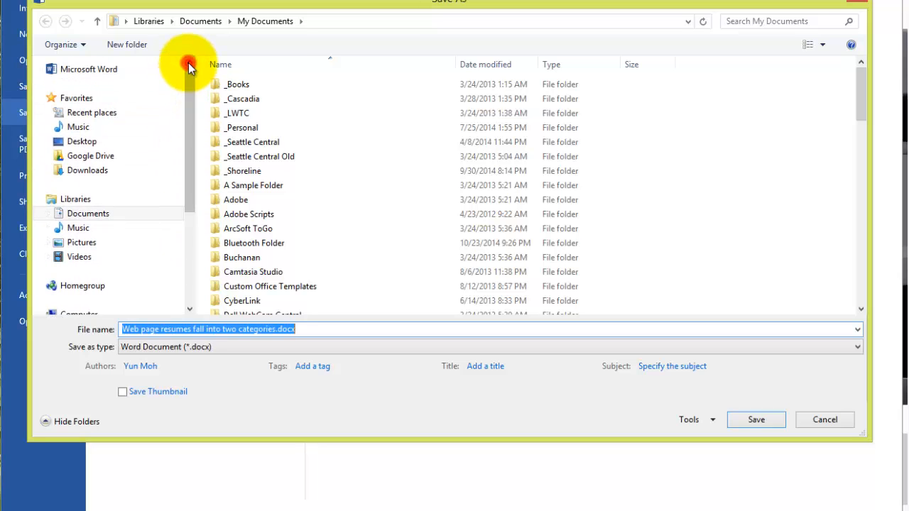
click(191, 311)
click(191, 311)
click(190, 311)
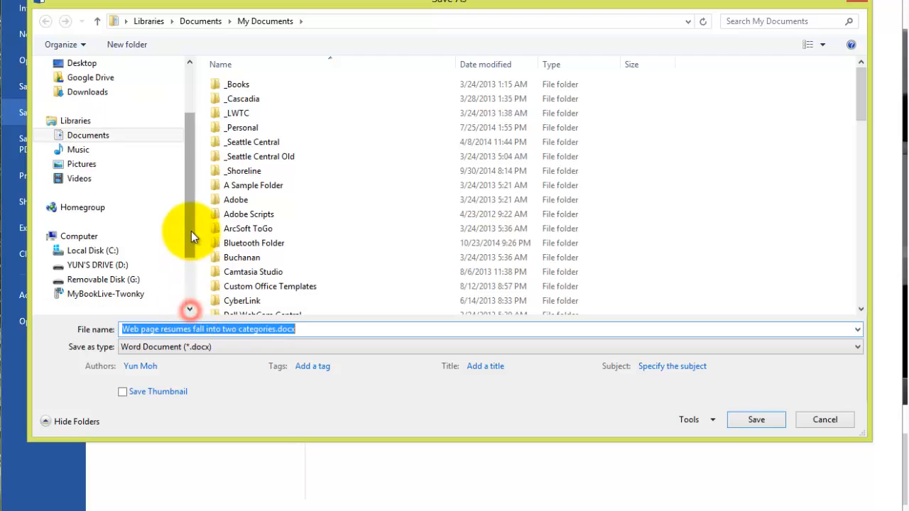
click(188, 179)
drag(188, 181, 190, 251)
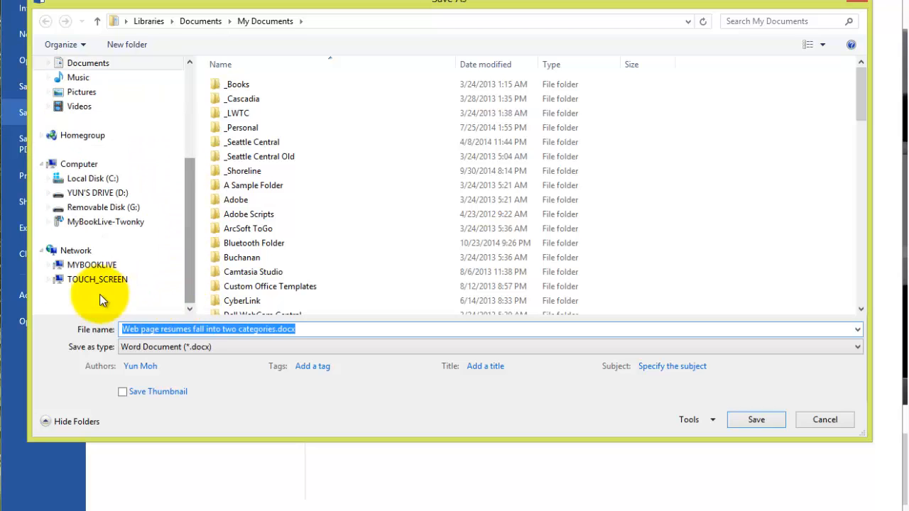
click(103, 197)
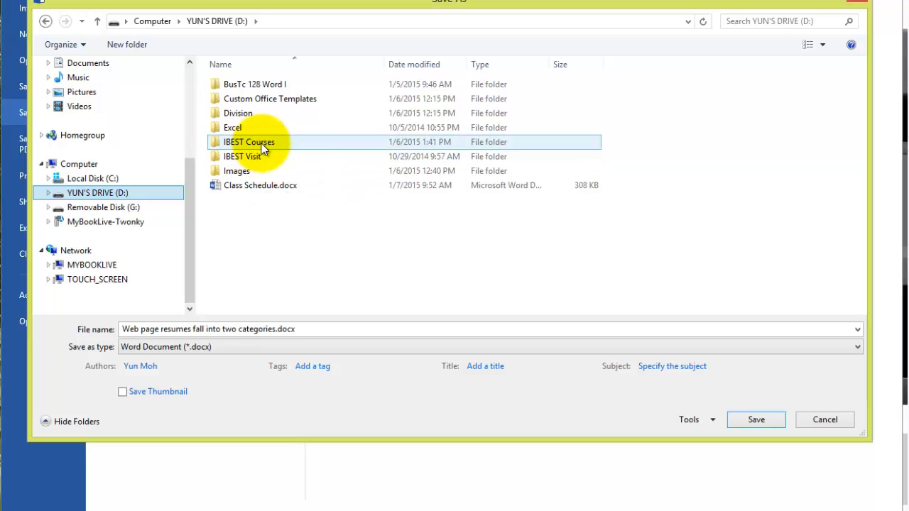
Step: Open the Chapter01 folder inside Data Files in the BusTc 128 Word I folder
click(262, 85)
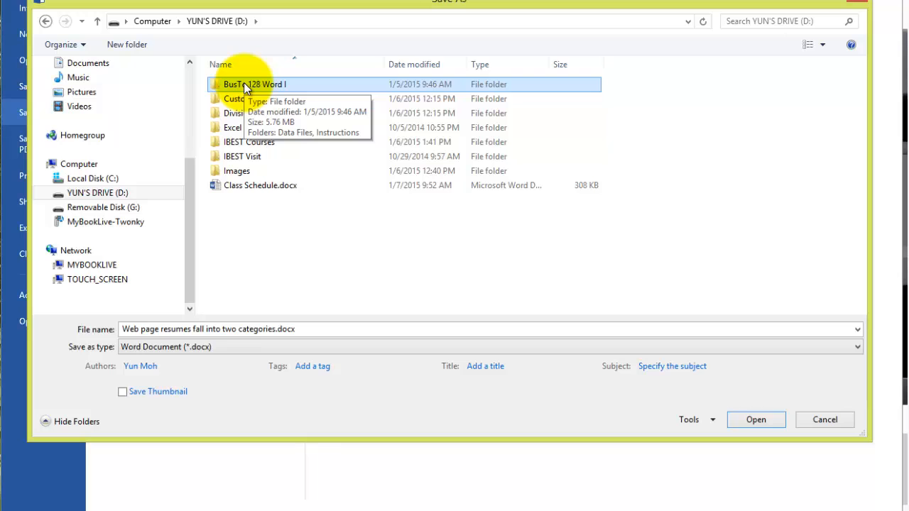
double_click(244, 84)
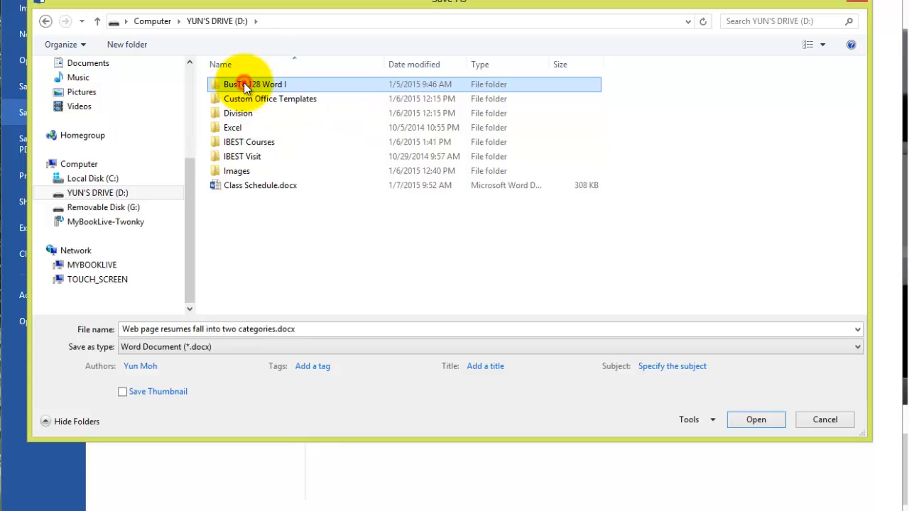
click(245, 87)
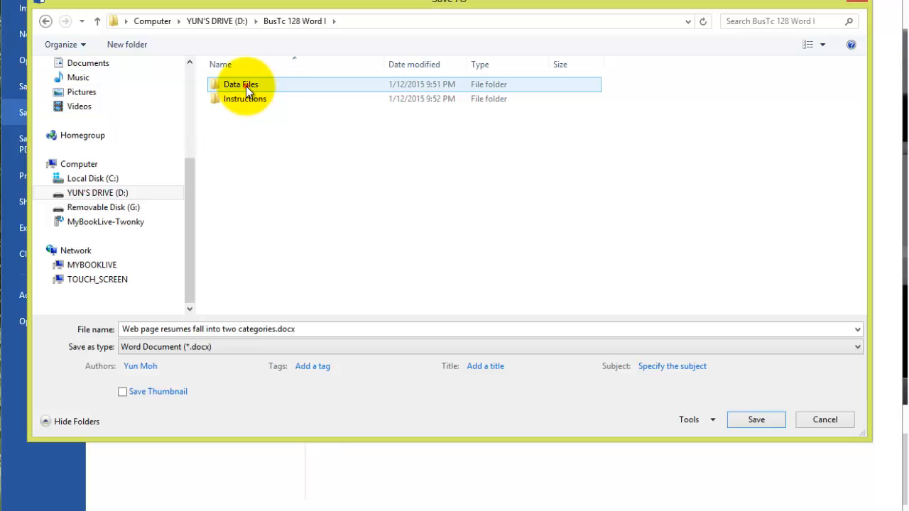
double_click(245, 86)
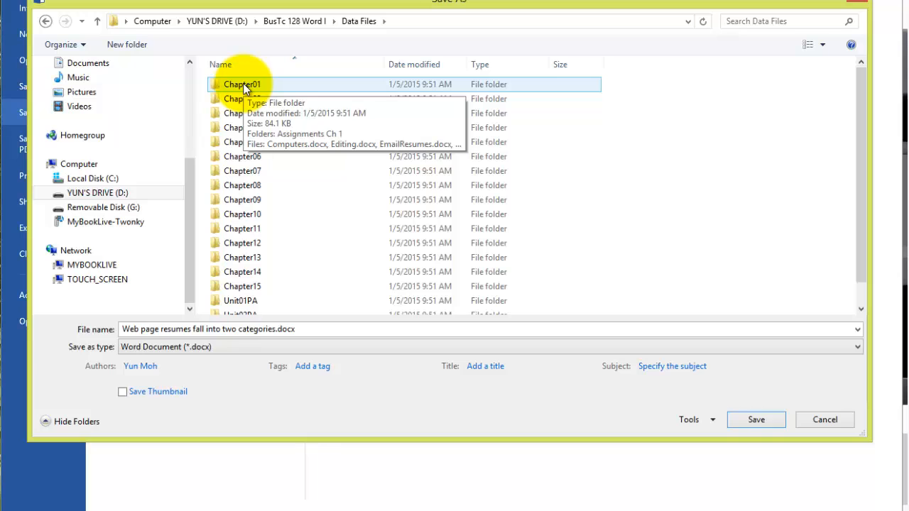
double_click(243, 83)
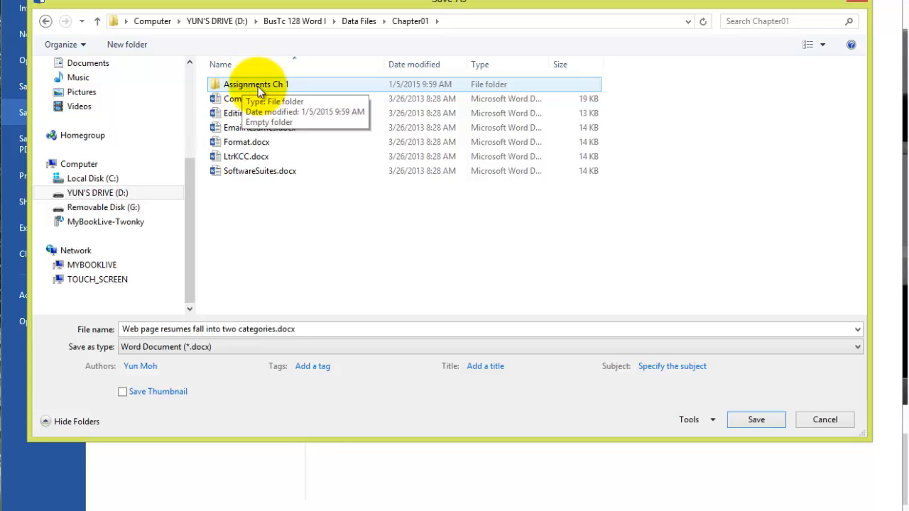
Step: Examine the existing Word files in Chapter01, from Computers.docx to SoftwareSuites.docx
click(263, 203)
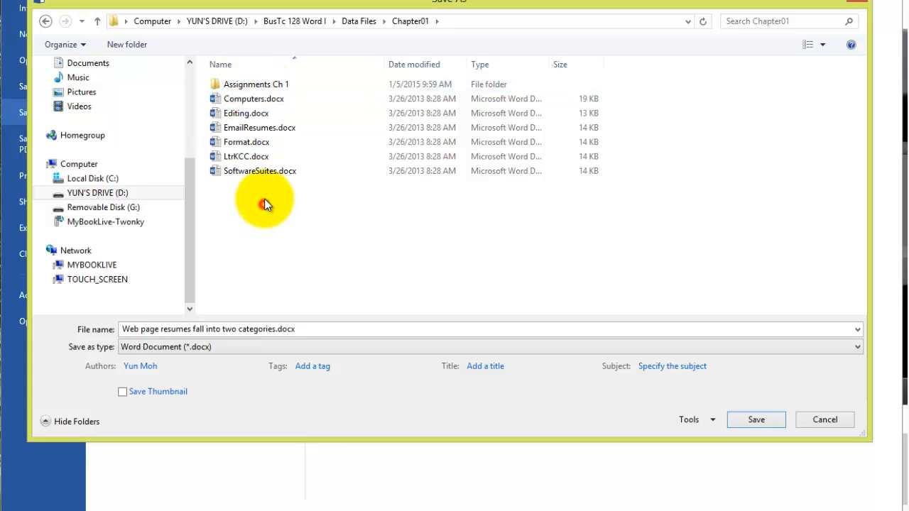
click(252, 99)
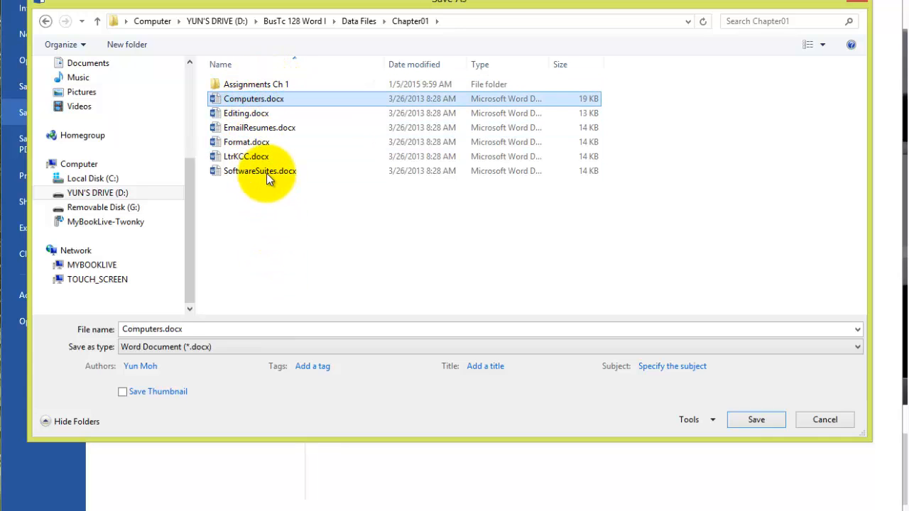
click(267, 171)
click(249, 99)
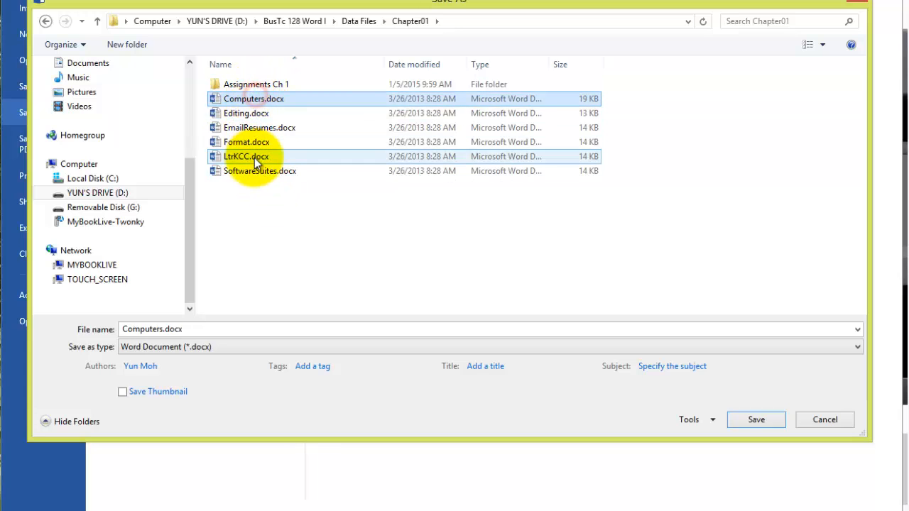
ctrl+click(262, 172)
click(316, 211)
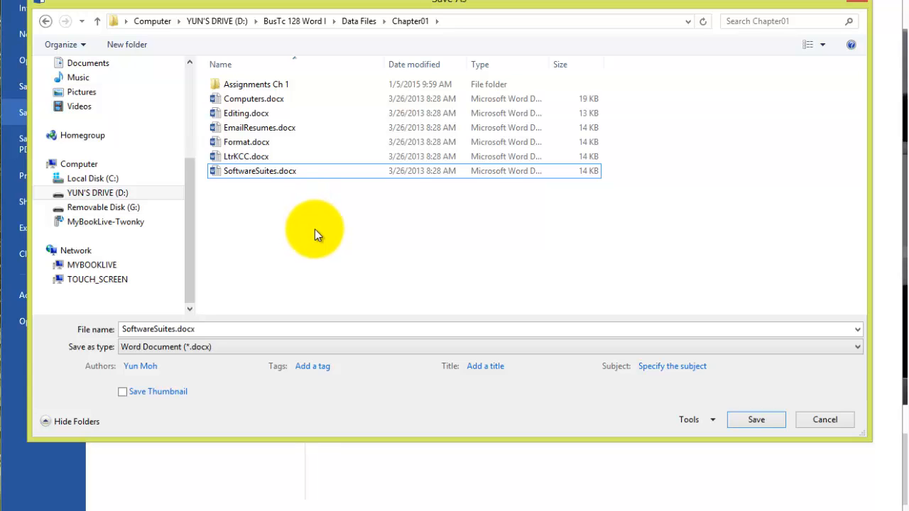
Step: Create a new folder in Chapter01 and permanently delete it
click(256, 85)
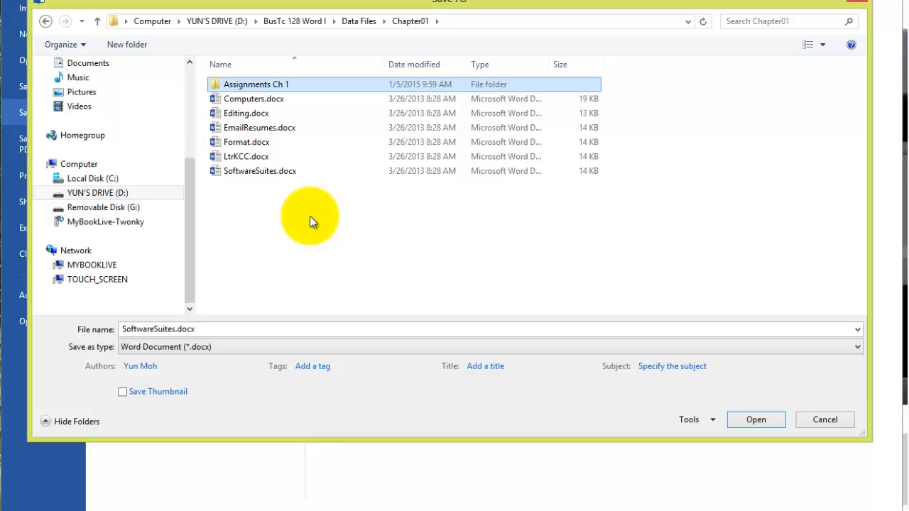
click(120, 41)
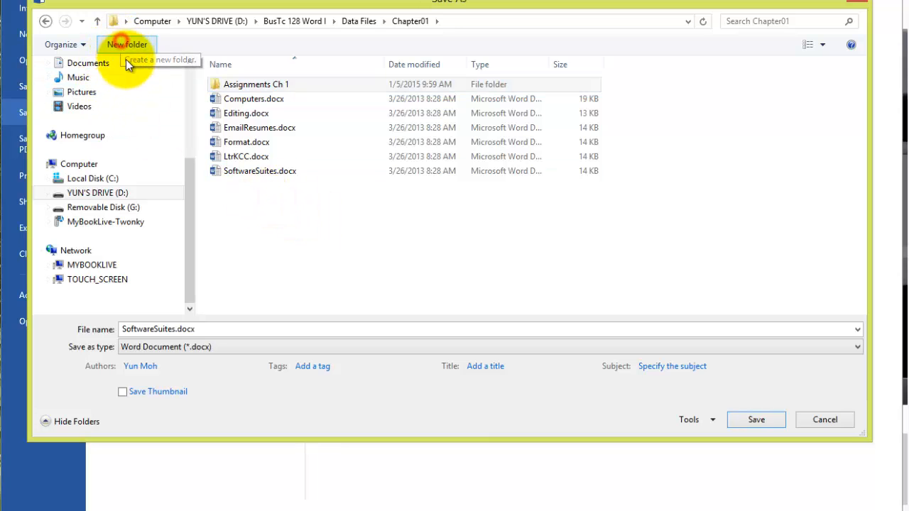
click(275, 260)
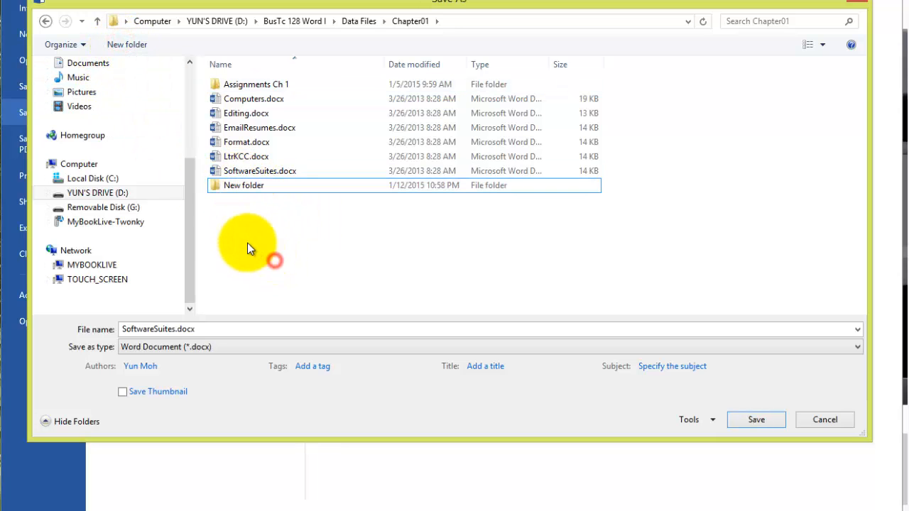
click(215, 184)
key(Delete)
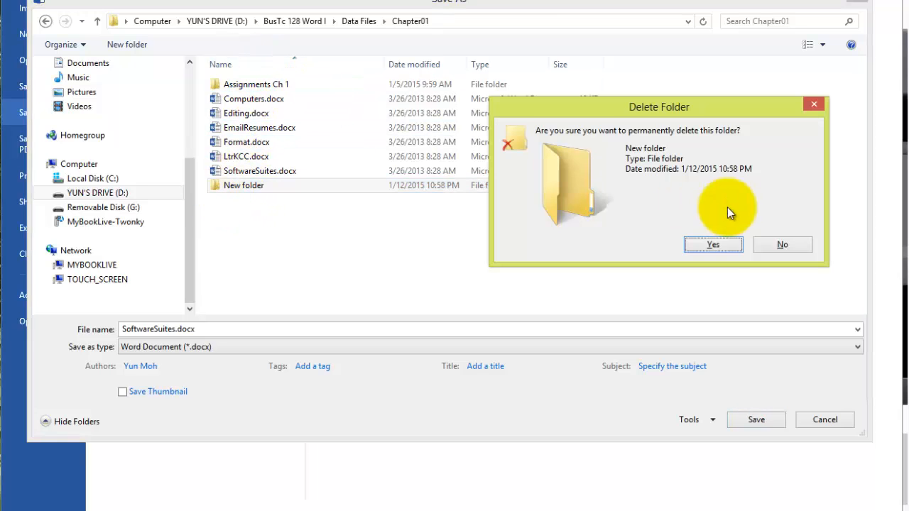
click(713, 245)
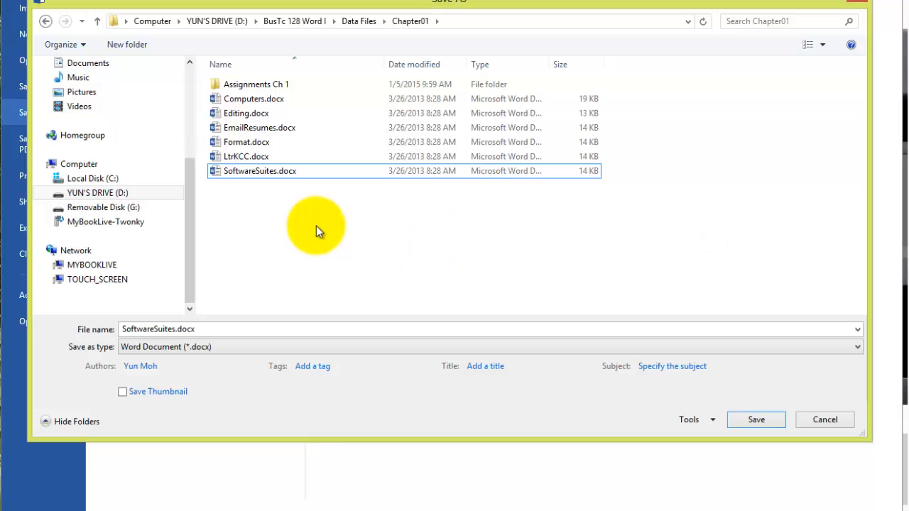
Step: Create another new folder in Chapter01 through the file list's shortcut options and delete it as well
right_click(312, 203)
click(343, 211)
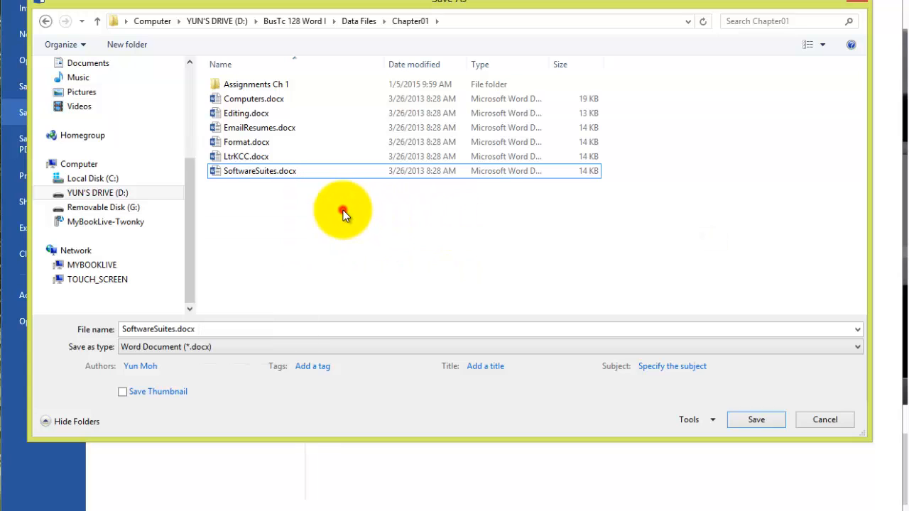
right_click(343, 212)
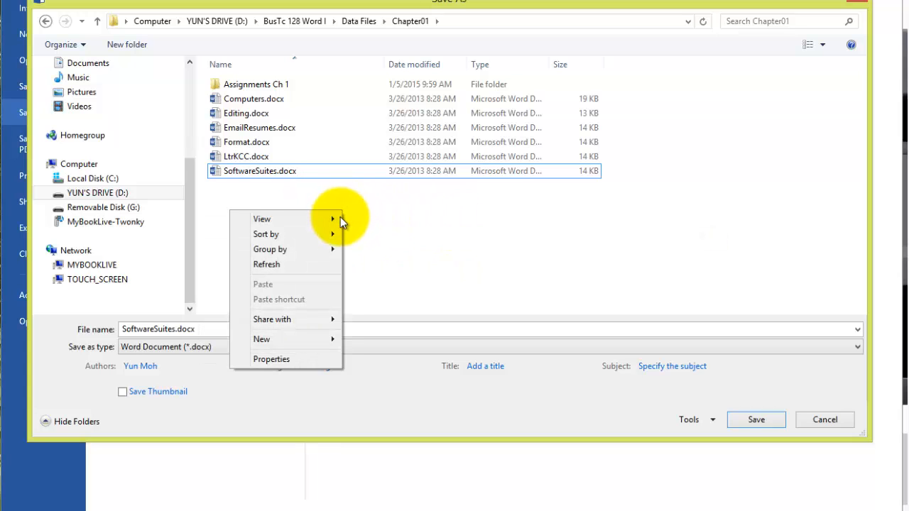
click(298, 338)
click(124, 344)
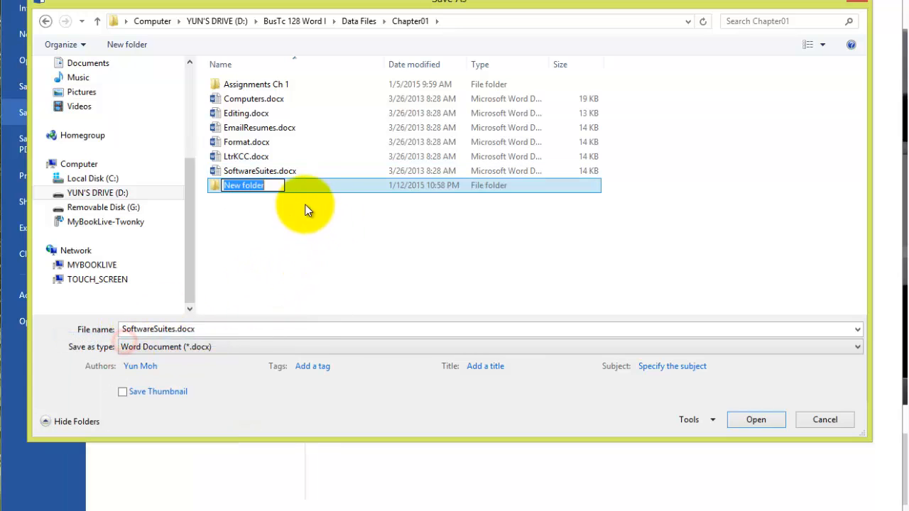
click(261, 223)
click(217, 186)
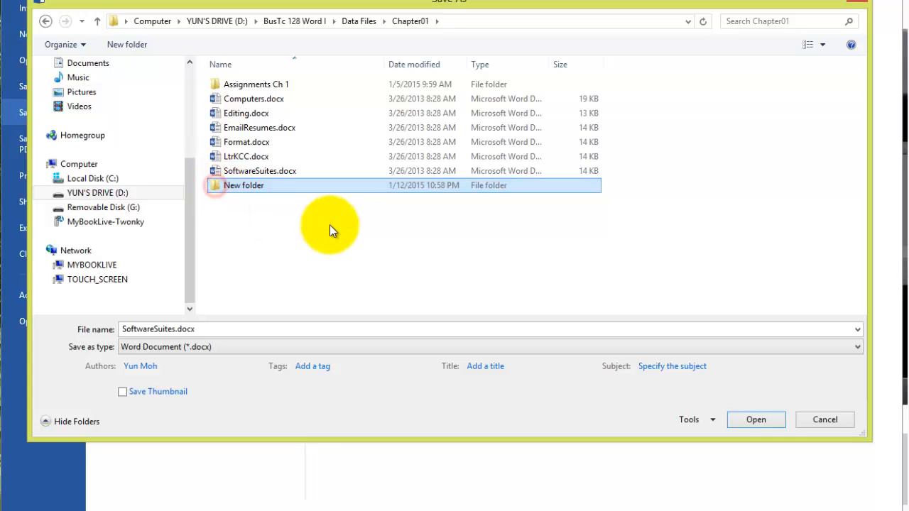
key(Delete)
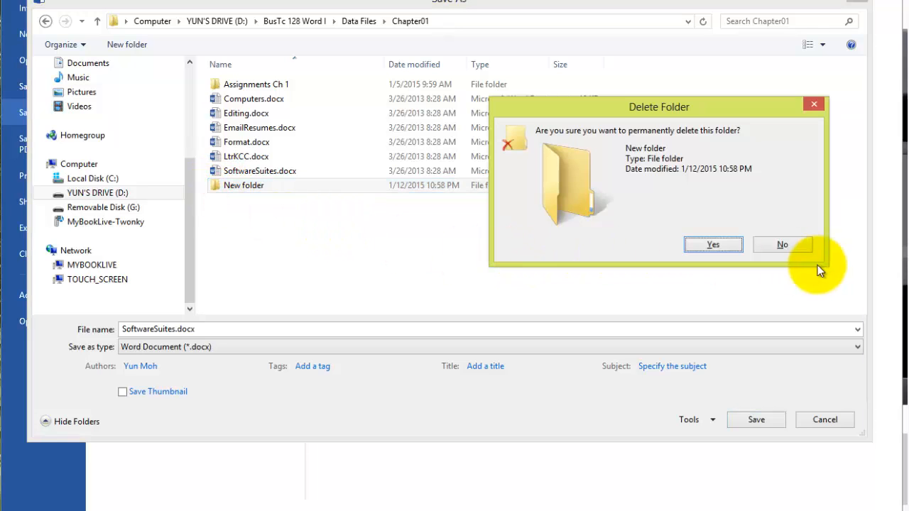
click(713, 244)
click(482, 263)
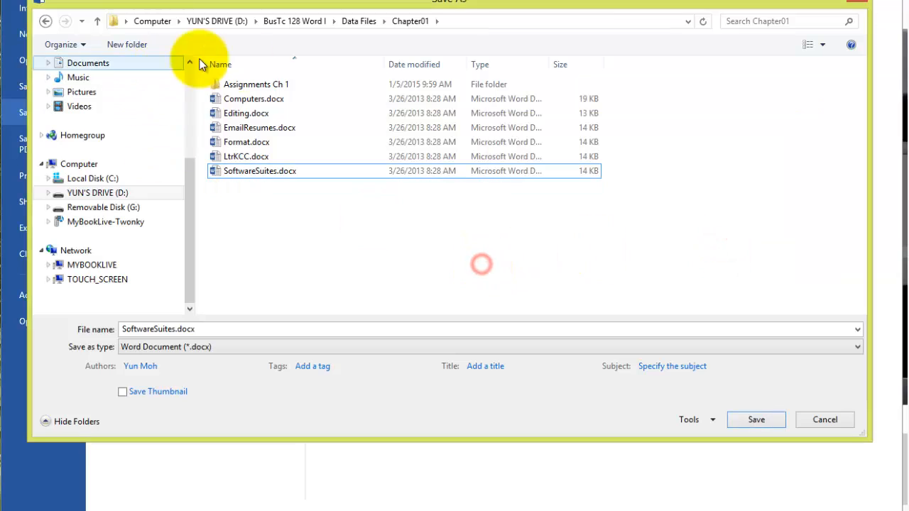
Step: Open the Assignments Ch 1 folder in Chapter01 as the save location
click(256, 81)
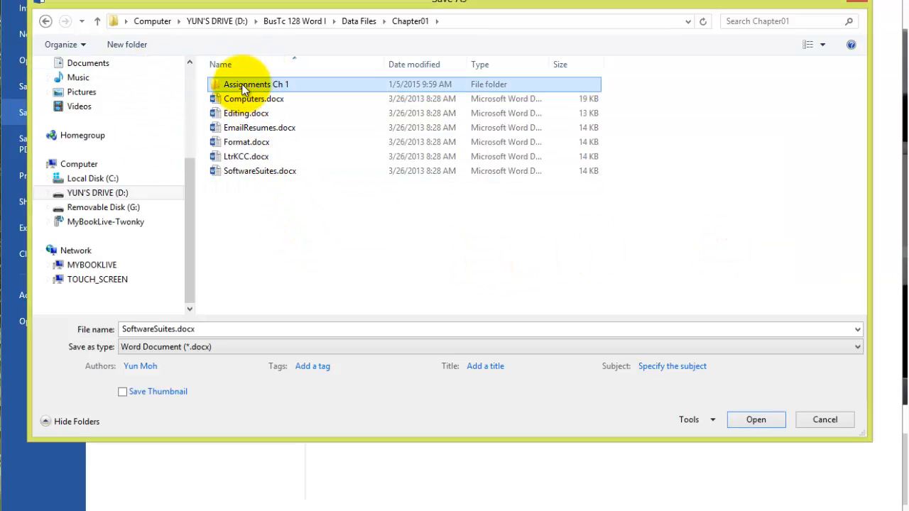
click(242, 85)
double_click(242, 85)
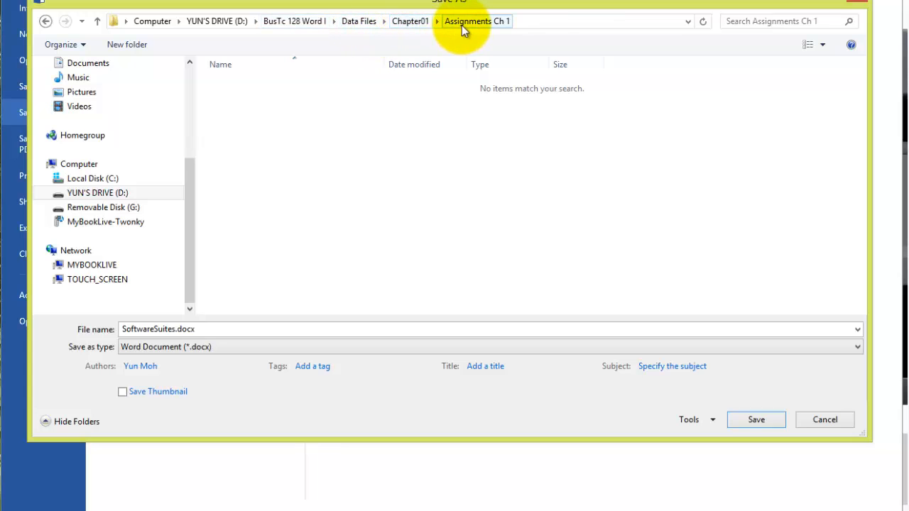
click(402, 146)
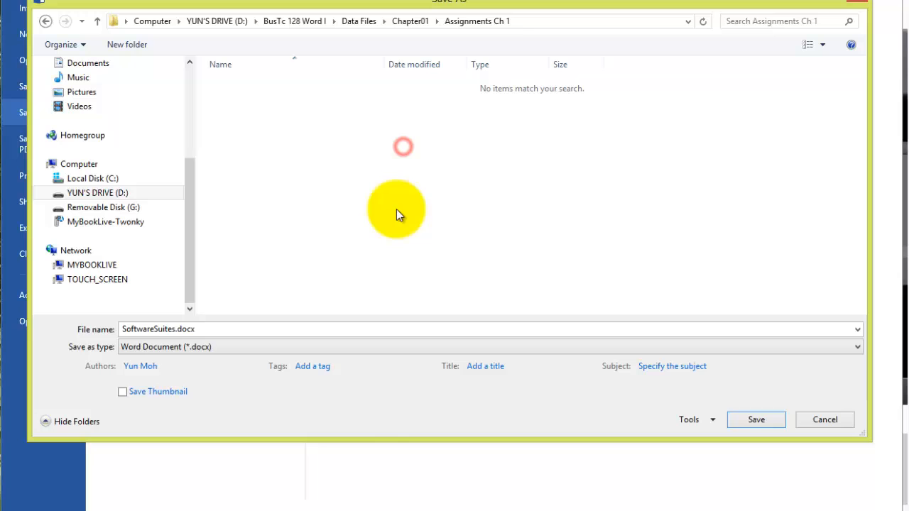
Step: Replace the suggested file name with C01-E01-WebResumes, briefly consulting the keyboard picture along the way
click(214, 330)
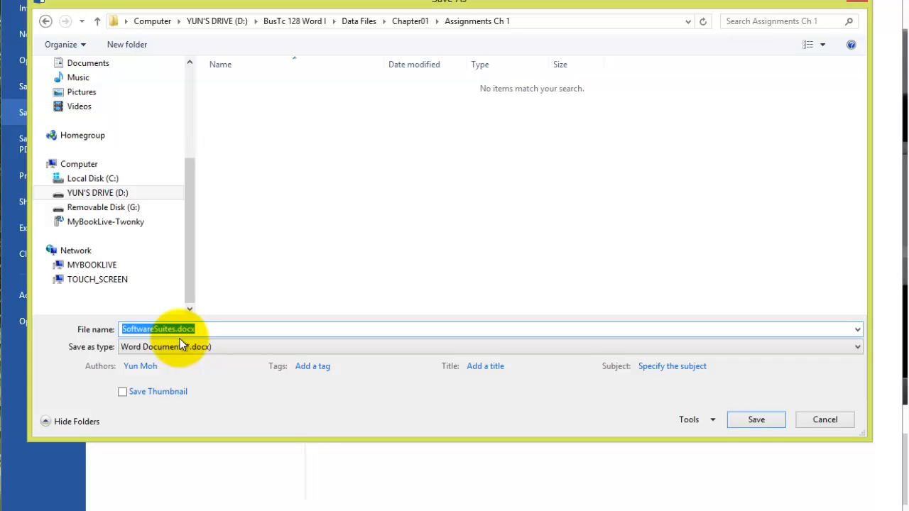
text(C)
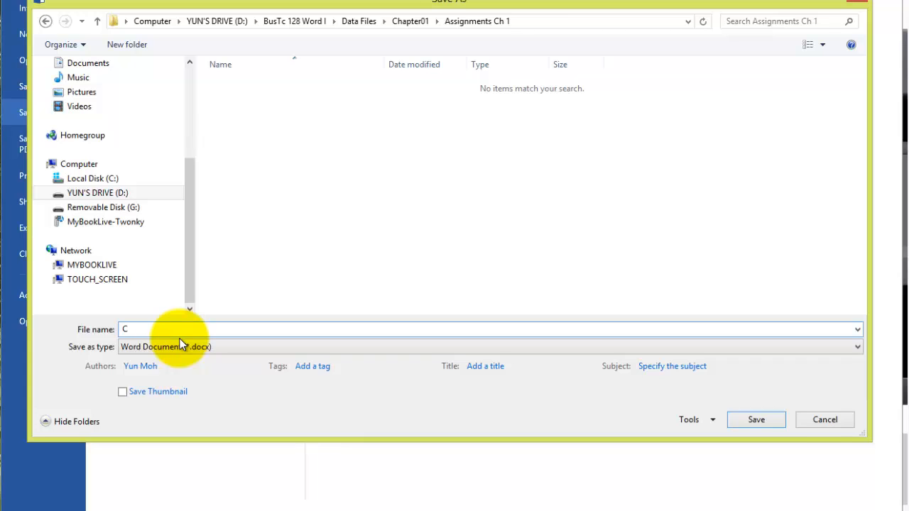
text(01-)
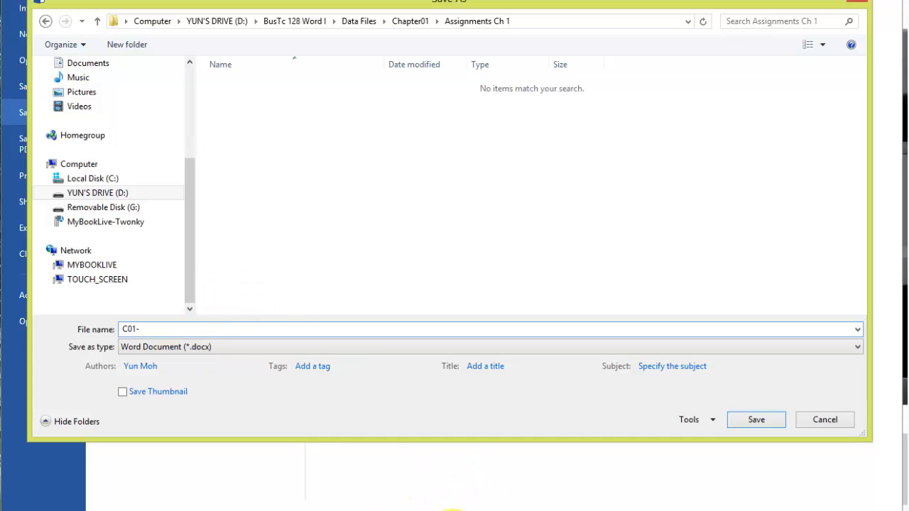
click(409, 510)
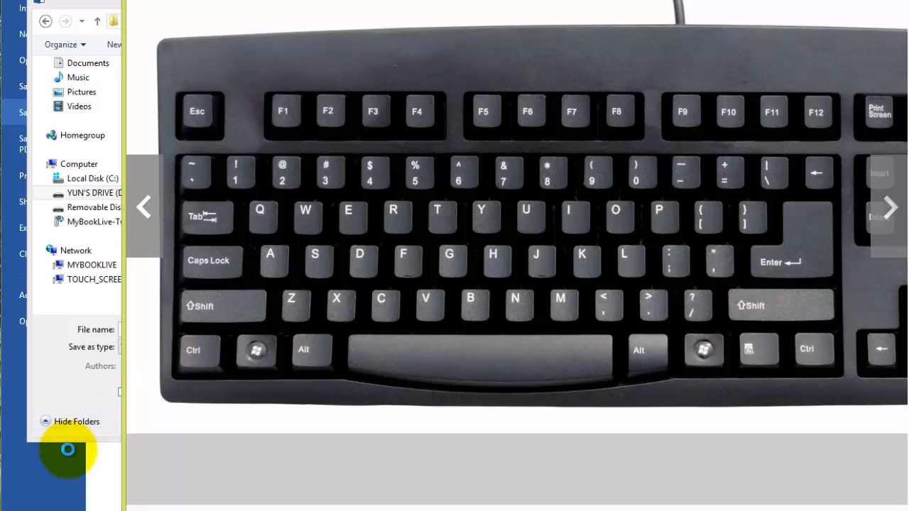
click(52, 347)
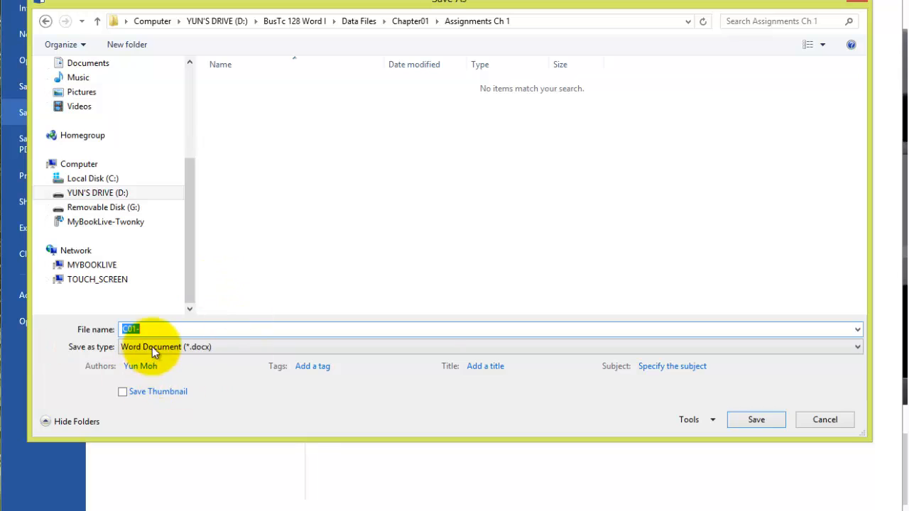
click(158, 327)
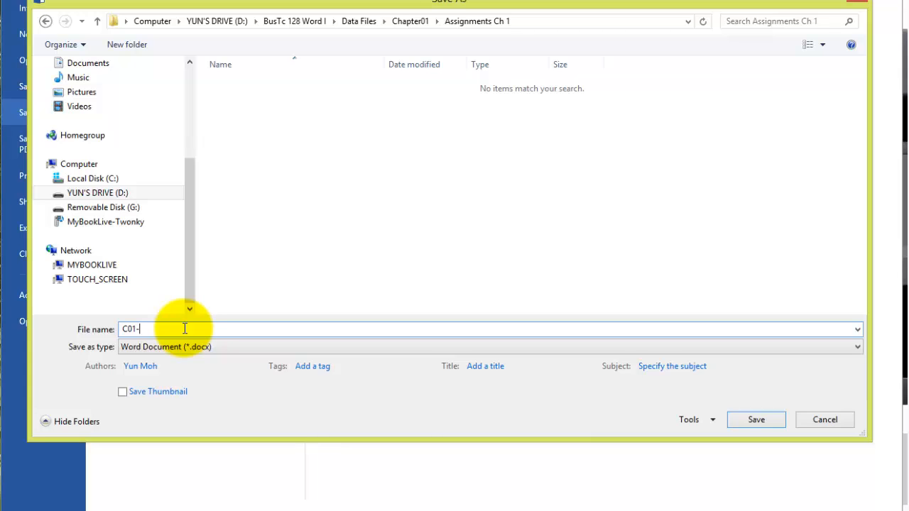
text(E01-)
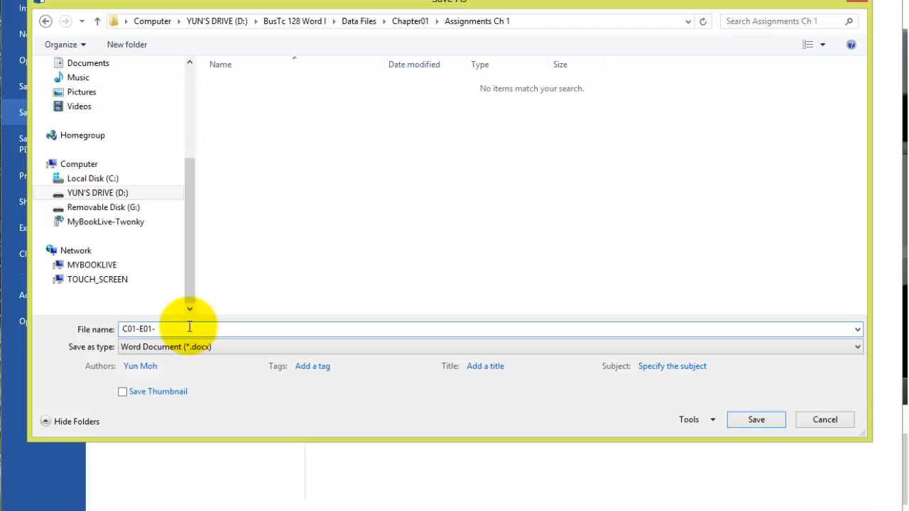
text(WebResumes)
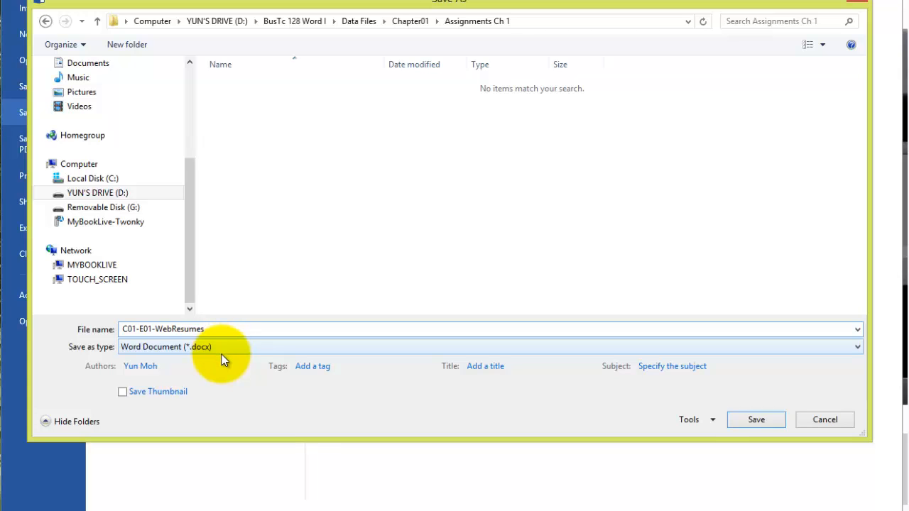
Step: Append the .docx extension to the file name C01-E01-WebResumes and remove it again
drag(209, 329, 117, 329)
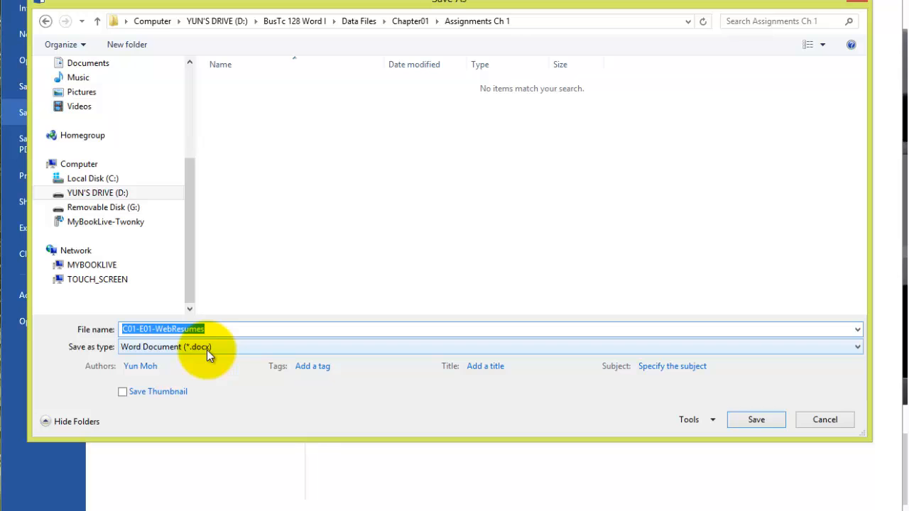
click(213, 330)
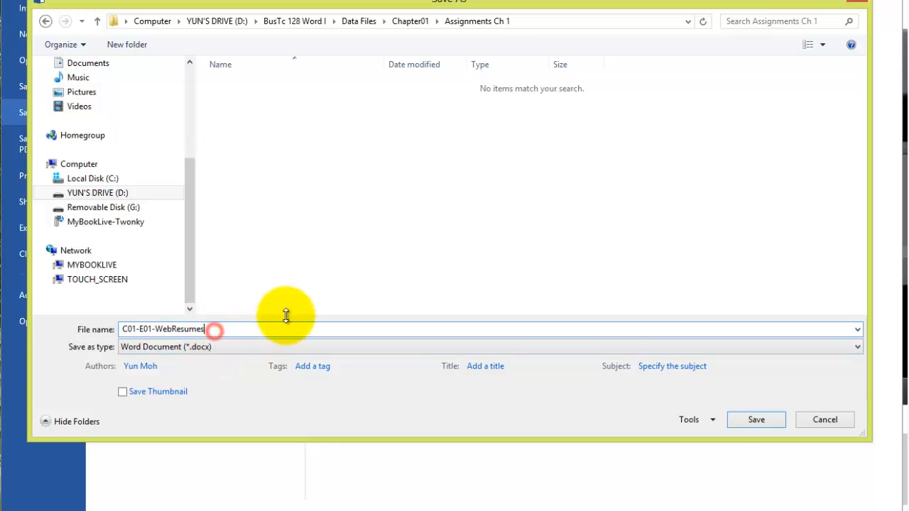
text(.docx)
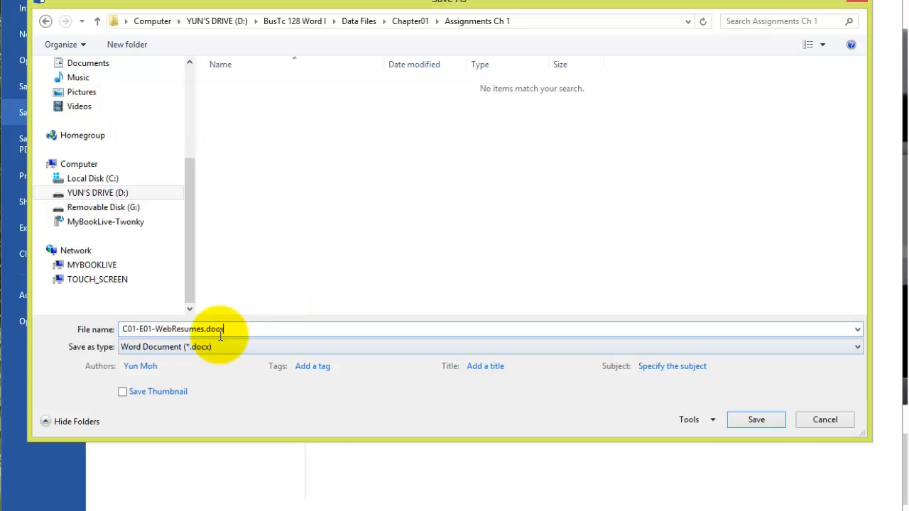
drag(232, 327, 121, 328)
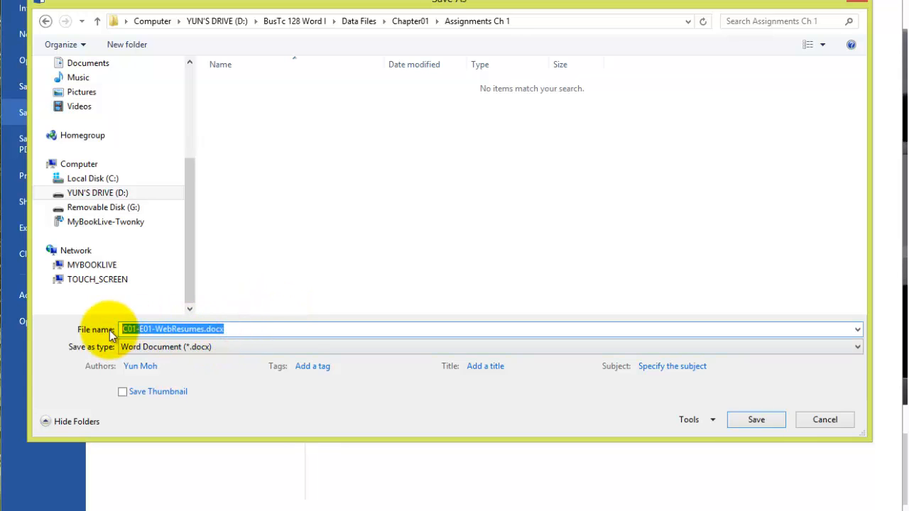
click(238, 327)
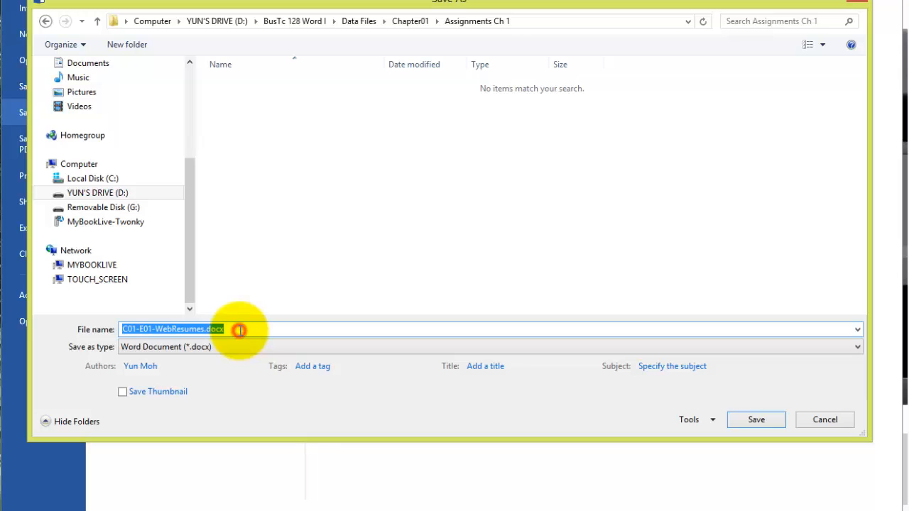
double_click(222, 332)
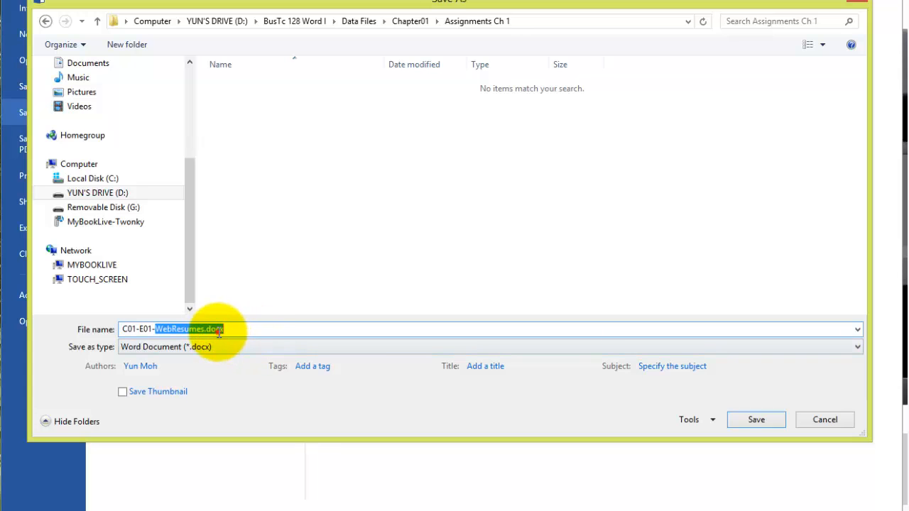
double_click(217, 330)
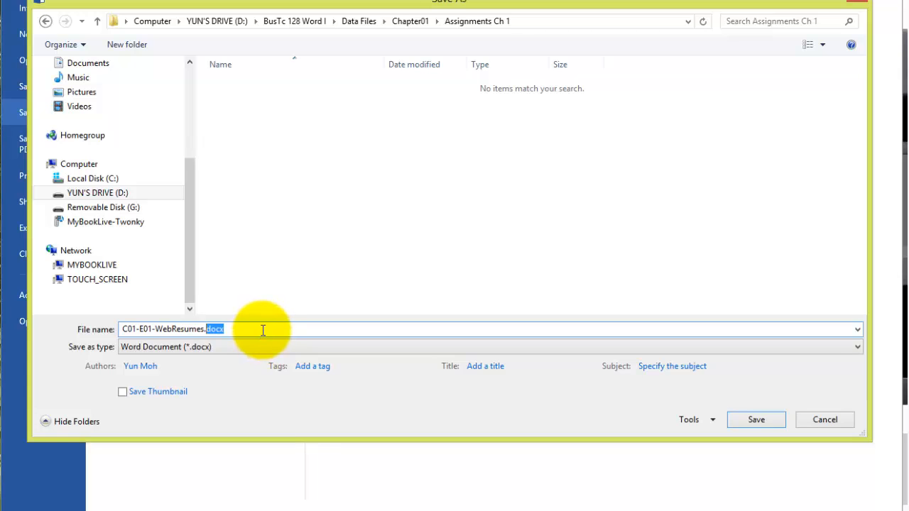
key(BackSpace)
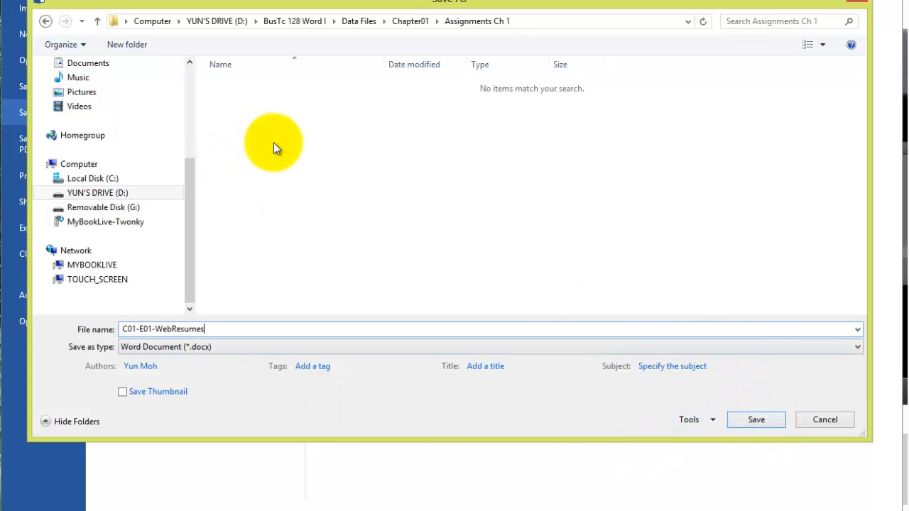
Step: Save the document as C01-E01-WebResumes in the Assignments Ch 1 folder, keeping the Word Document (*.docx) file type
drag(226, 6, 229, 10)
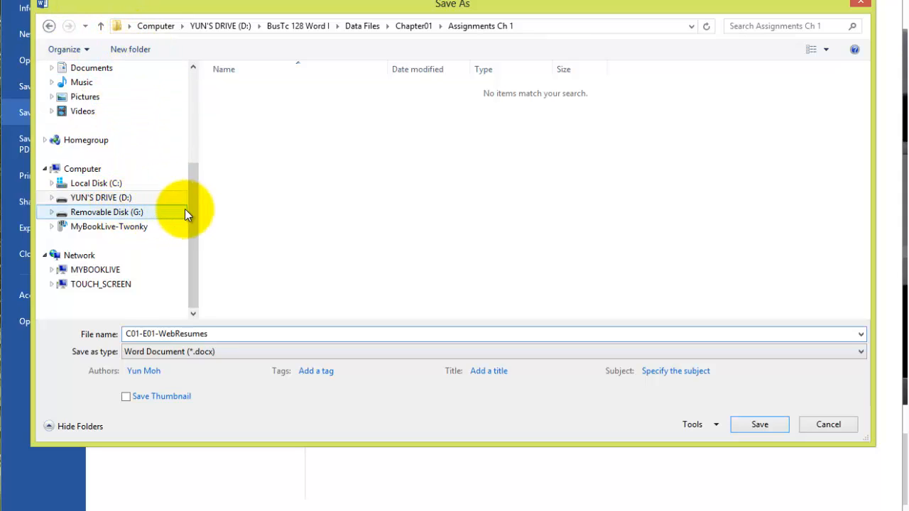
click(306, 335)
click(363, 352)
click(364, 351)
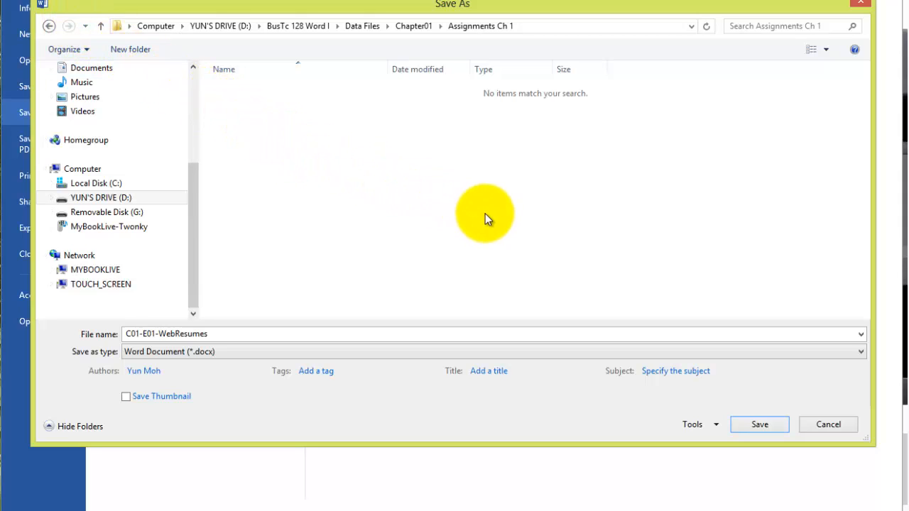
click(764, 424)
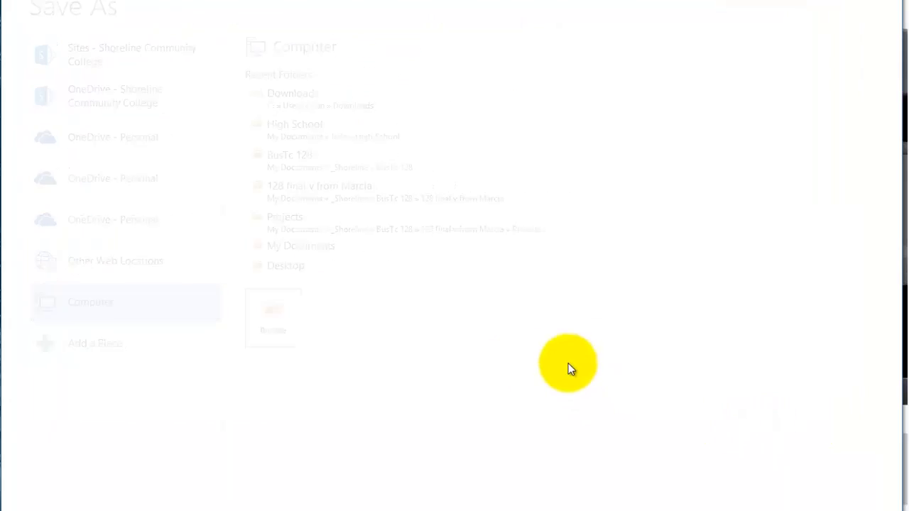